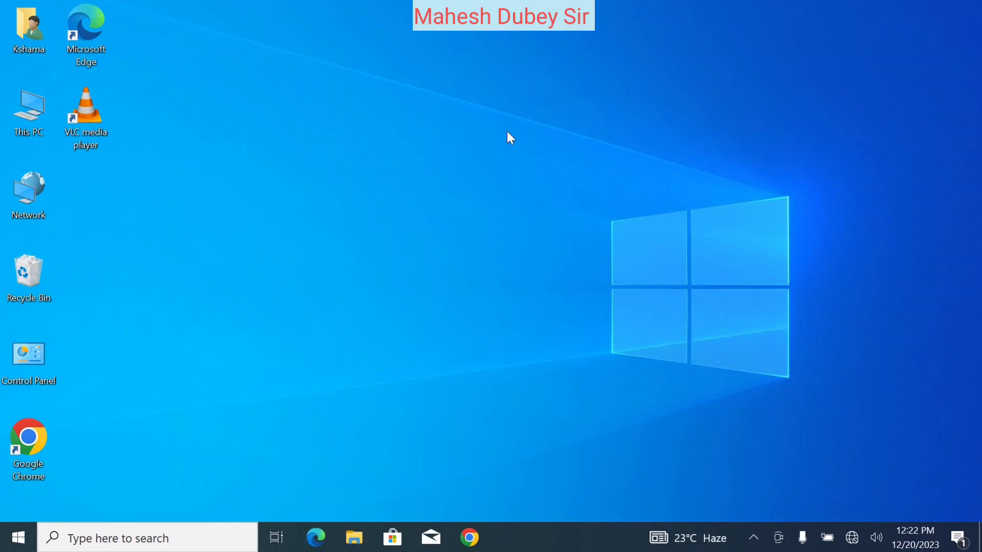
Step: Launch CorelDRAW through the Run prompt with coreldrw and create a new blank drawing
key(super+r)
text(co)
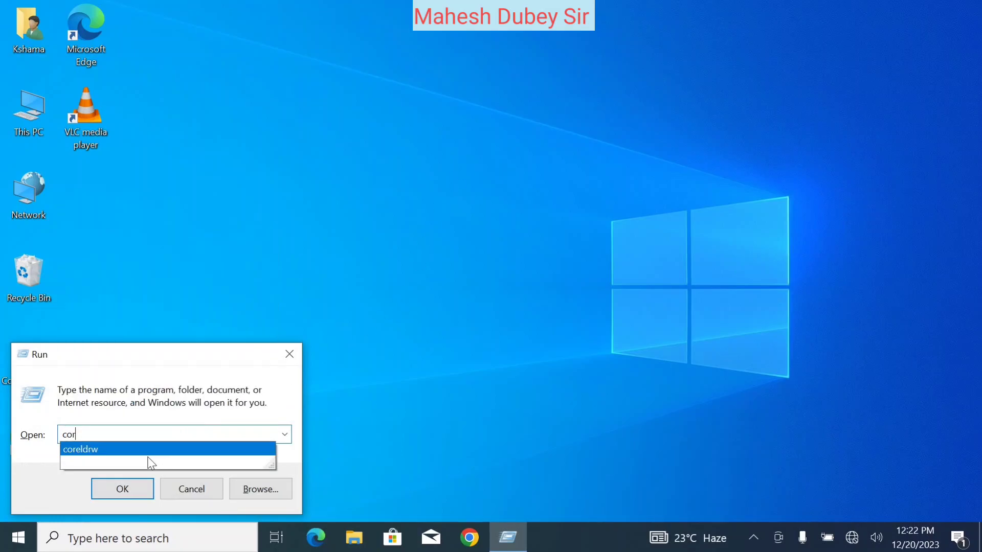
text(r)
click(92, 450)
click(117, 484)
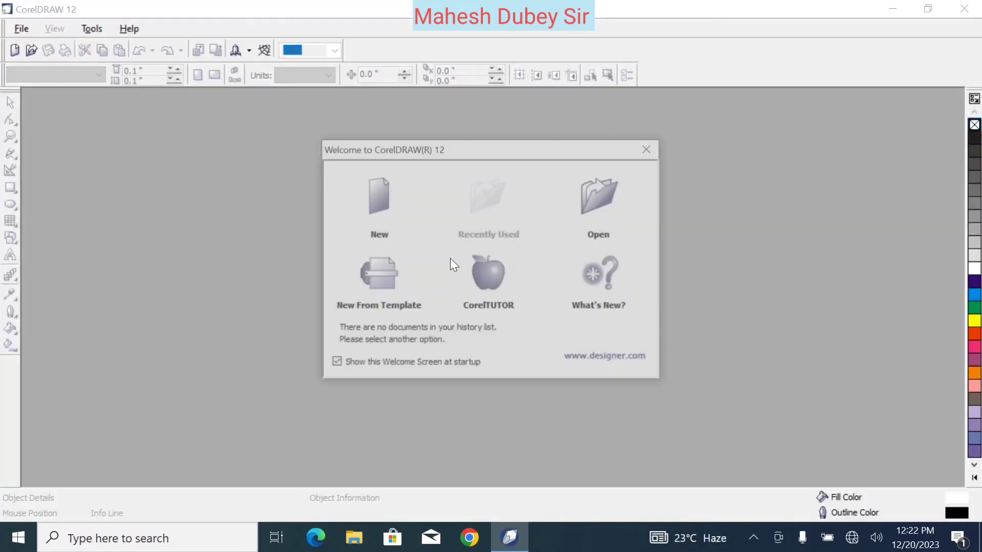
click(380, 196)
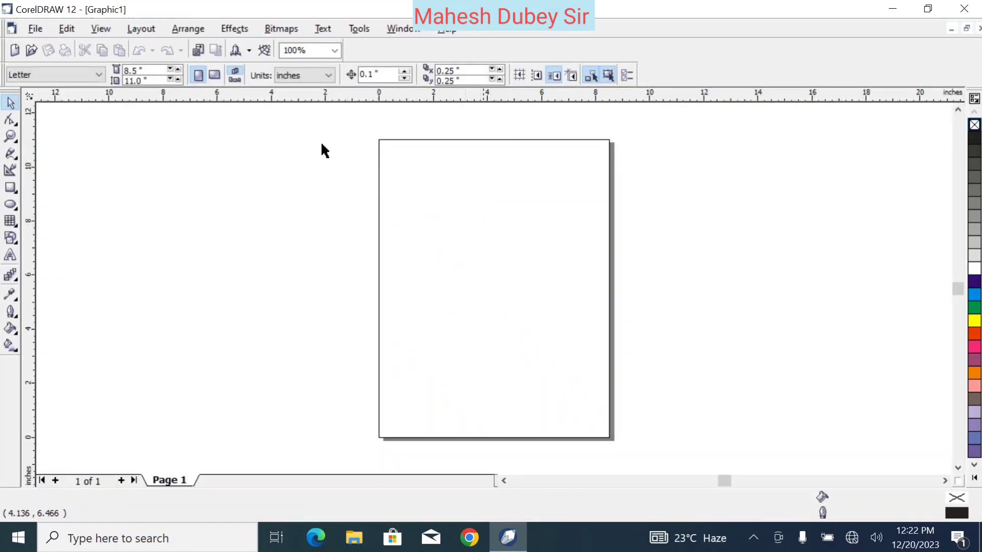
Step: Set the Letter page's orientation to Landscape in the page setup
click(143, 31)
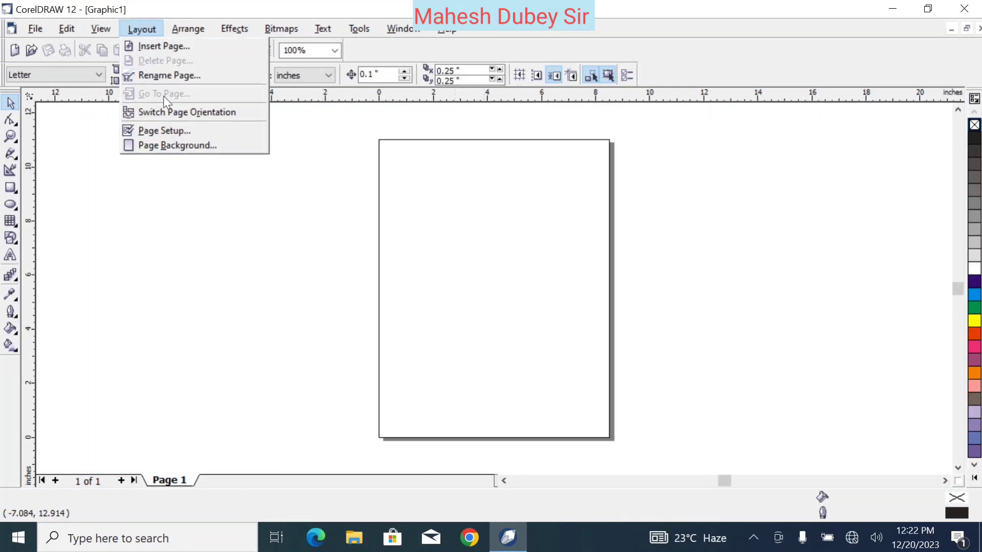
click(176, 130)
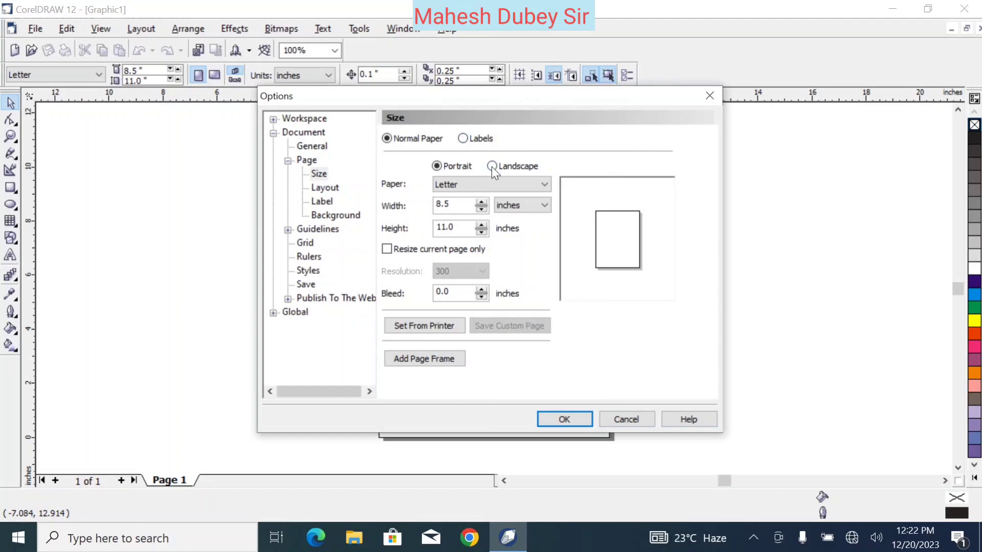
click(492, 167)
click(564, 419)
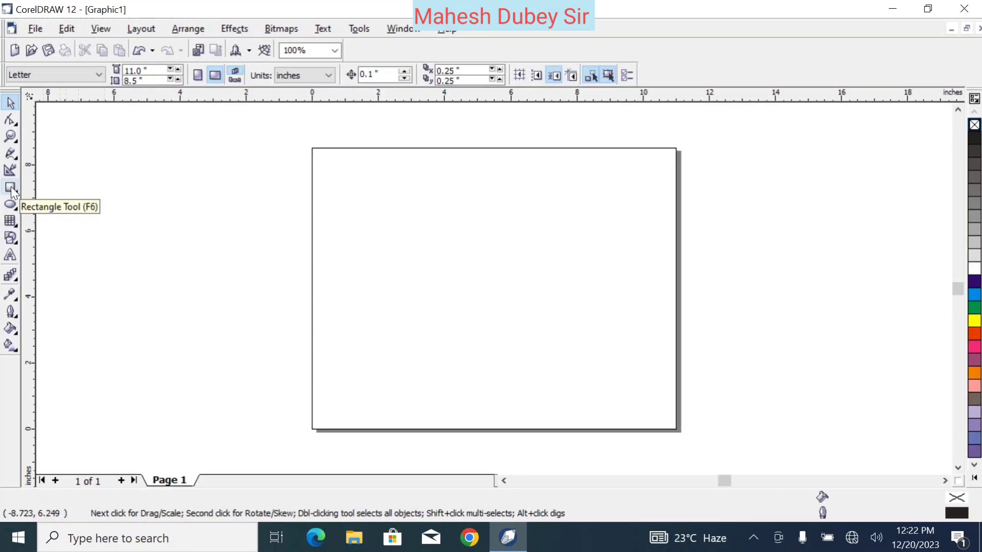
Step: Draw a long horizontal rectangle about 7.48 by 0.74 inches across the middle of the page
click(10, 188)
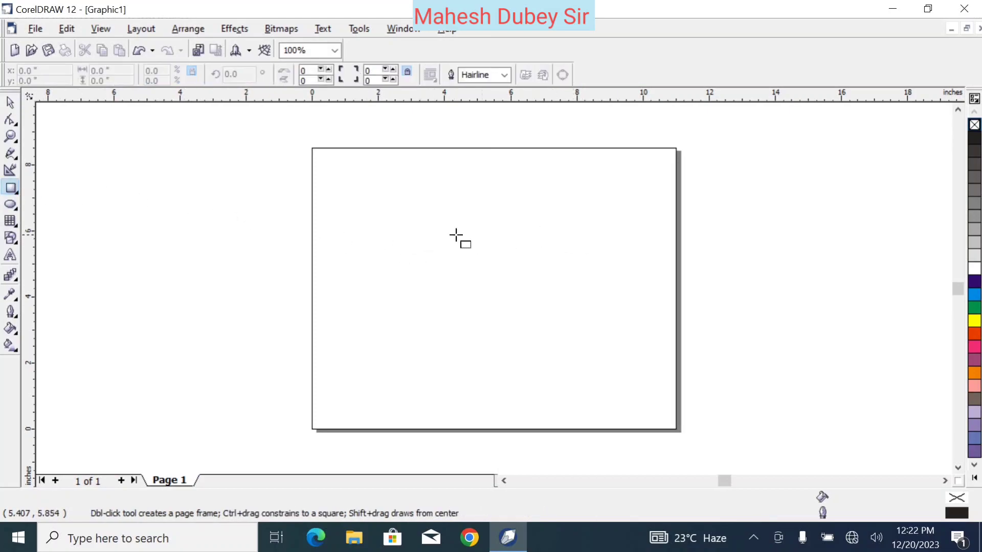
drag(386, 247, 633, 271)
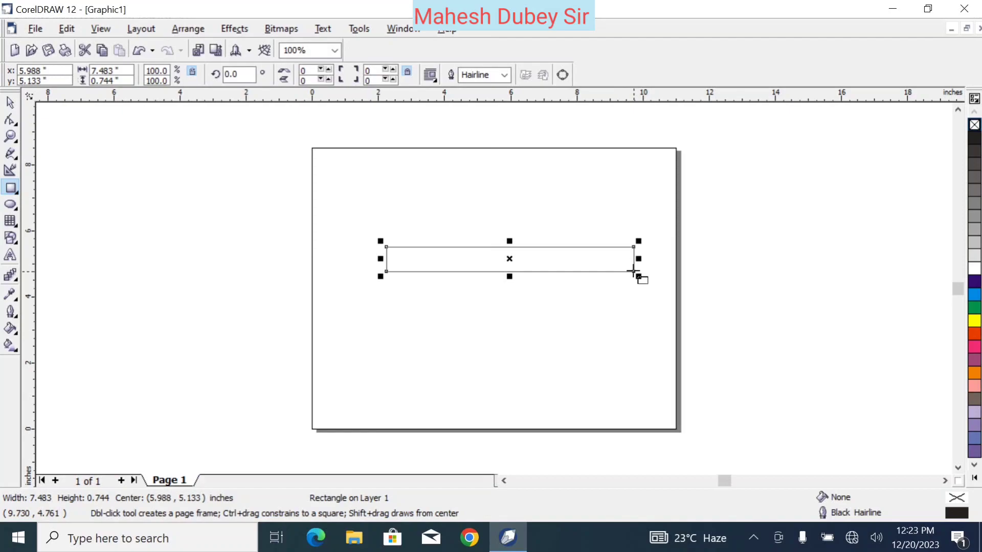
click(655, 246)
drag(654, 246, 634, 272)
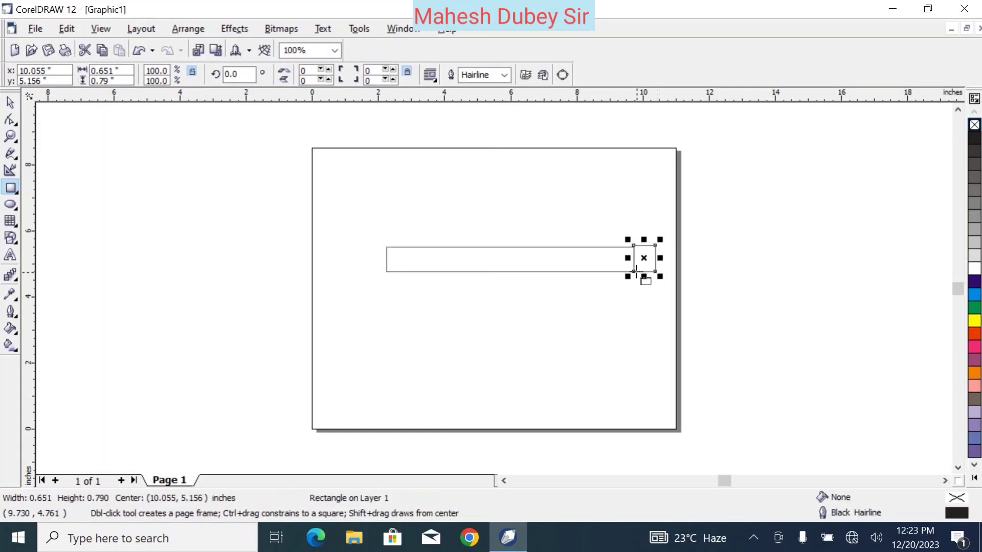
click(124, 185)
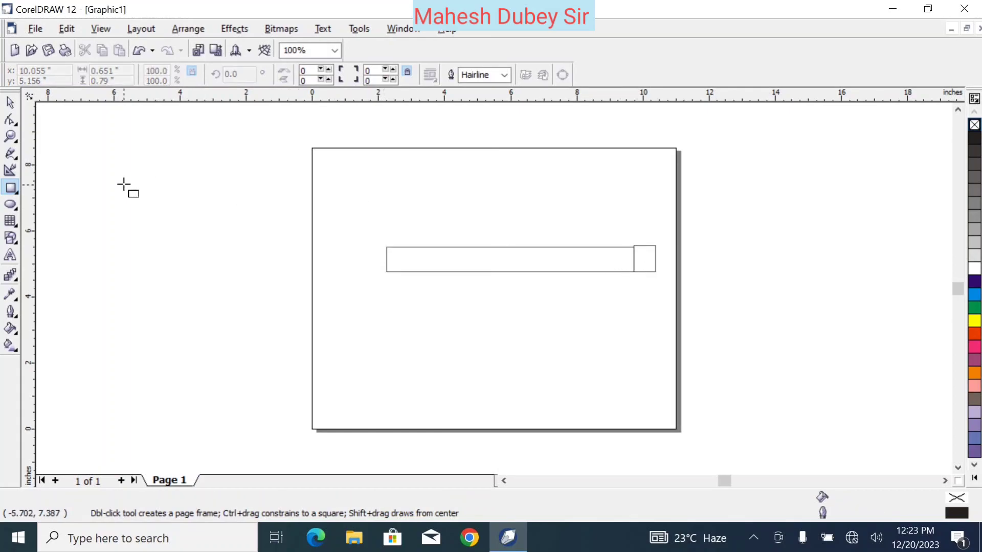
click(10, 103)
click(646, 259)
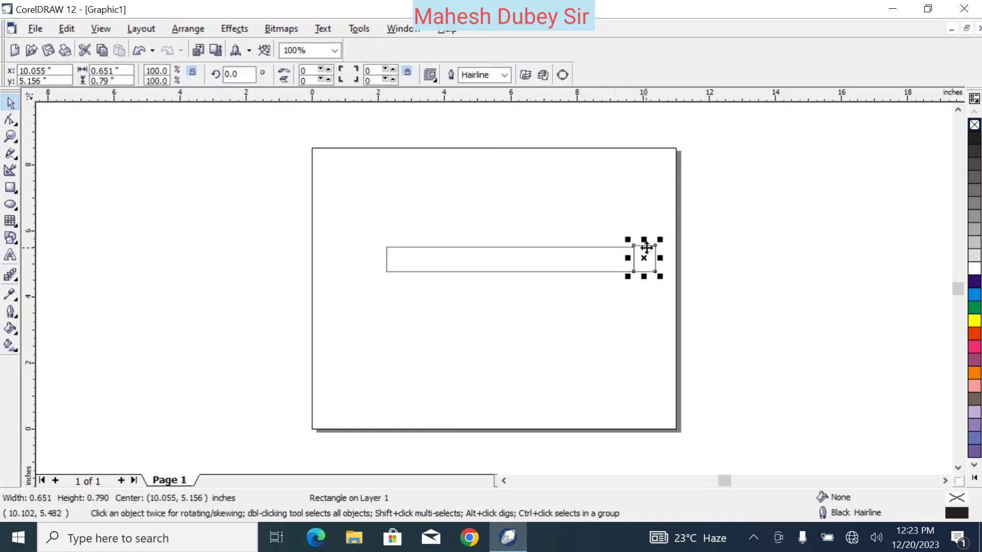
mouse_move(645, 244)
mouse_down()
mouse_move(646, 254)
mouse_move(645, 245)
mouse_up()
key(Delete)
Step: Make a narrow copy of the long rectangle, about 0.89 inches wide, against its right end, and repeat the operation for another copy
click(632, 264)
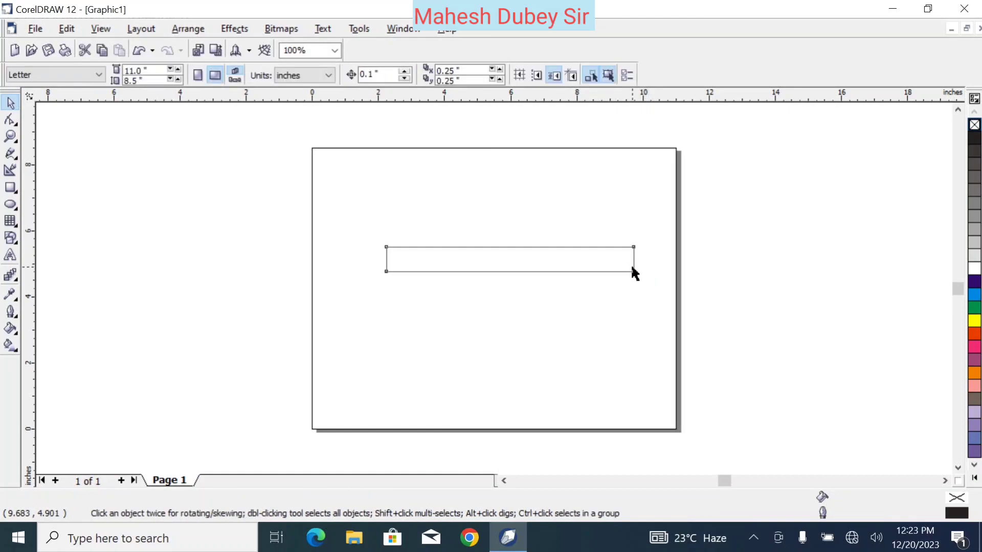
key(ctrl+d)
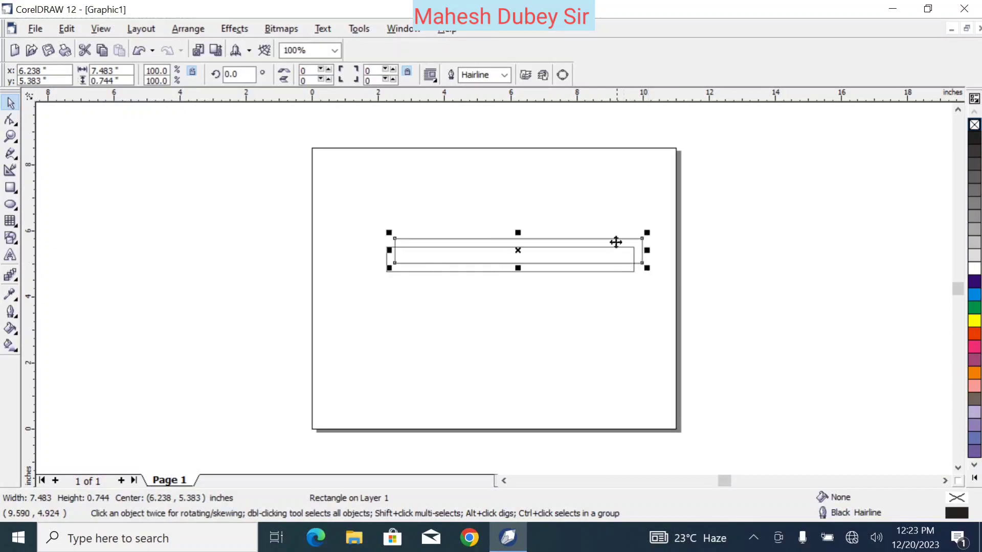
drag(645, 250, 666, 260)
key(ctrl+r)
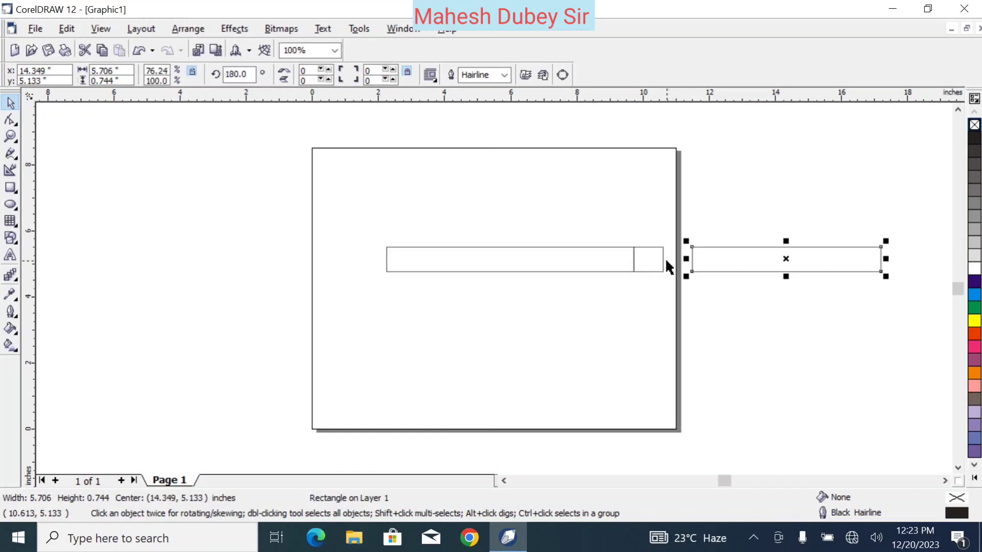
Step: Narrow the extra copy beside the page to about 0.83 inches and place it flush against the long rectangle's left end
click(751, 272)
drag(751, 273, 274, 261)
drag(208, 247, 377, 272)
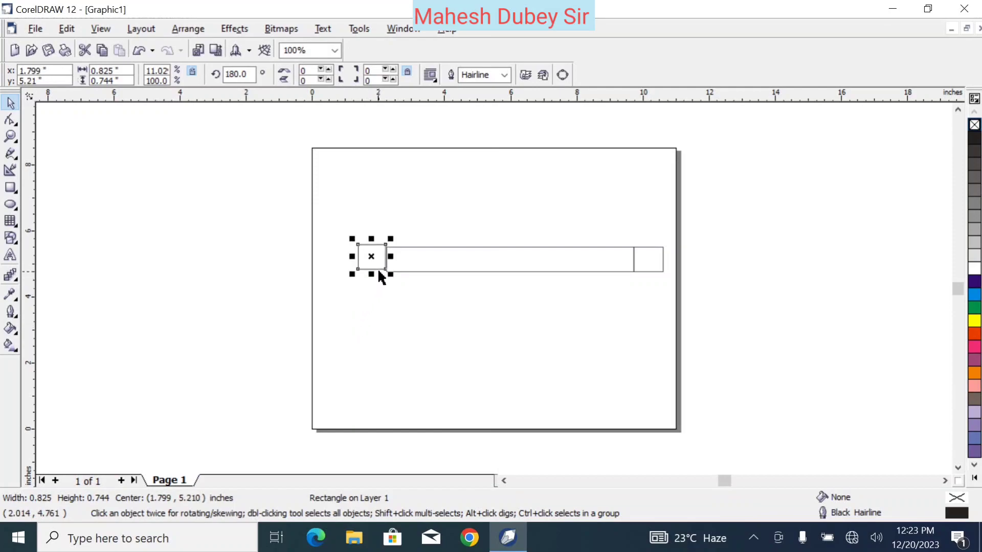
drag(378, 268, 379, 275)
click(399, 303)
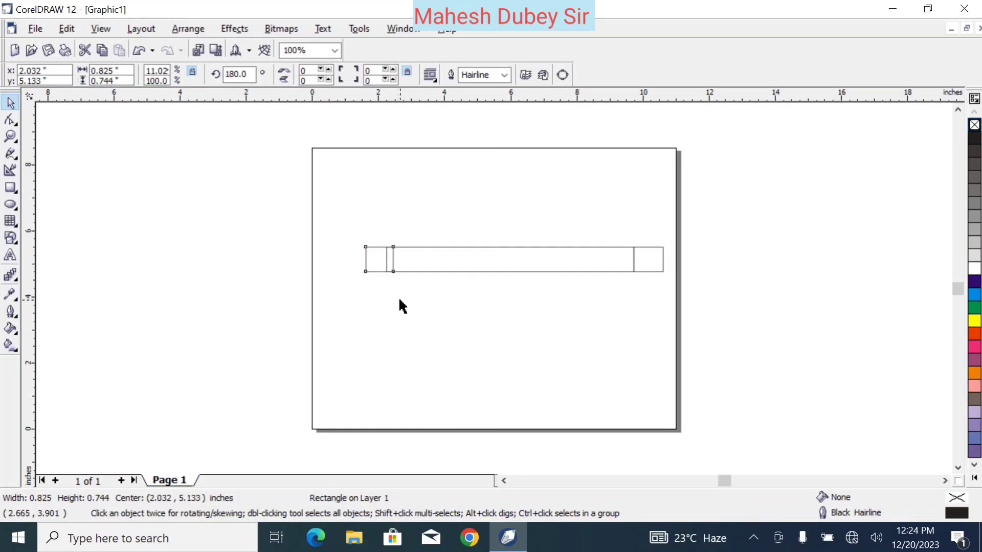
click(366, 265)
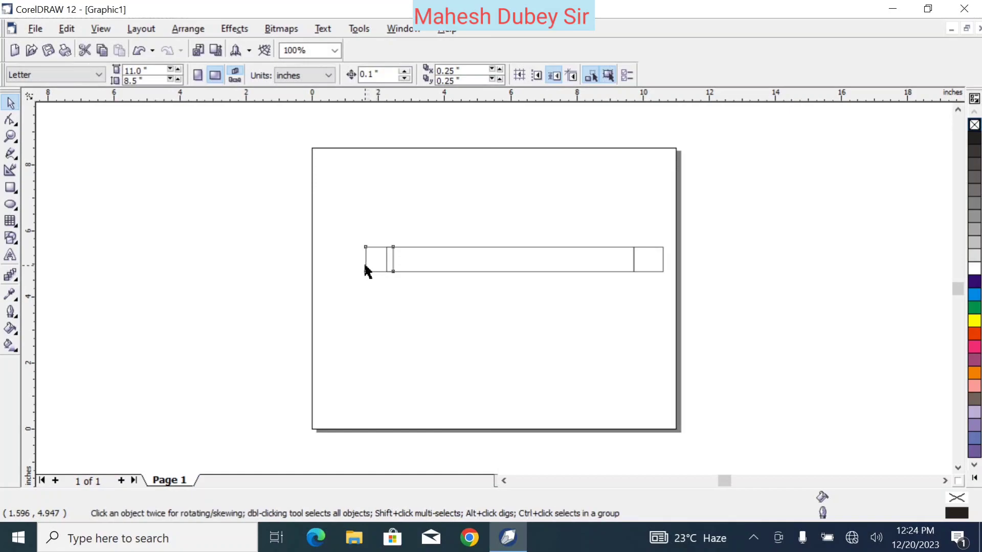
key(Left)
key(Left)
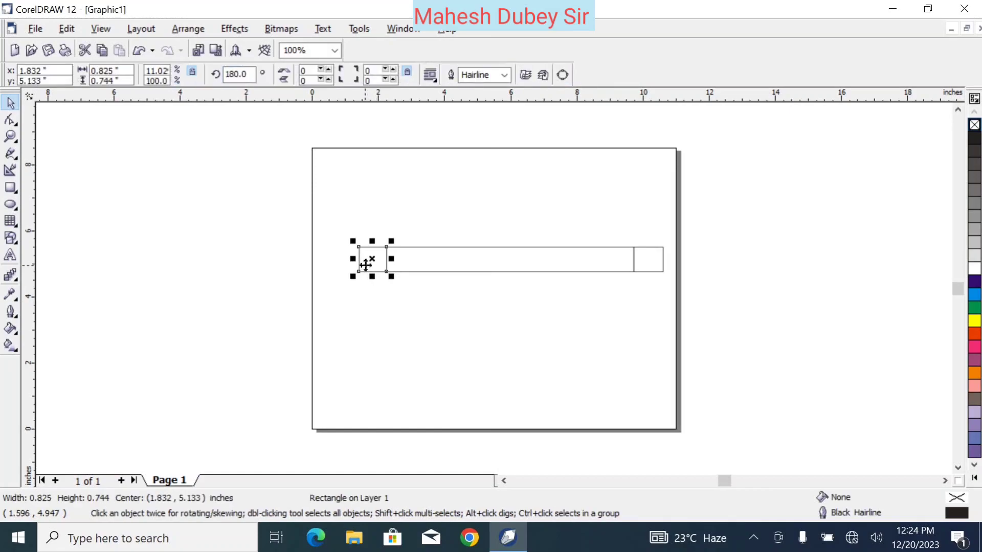
click(407, 298)
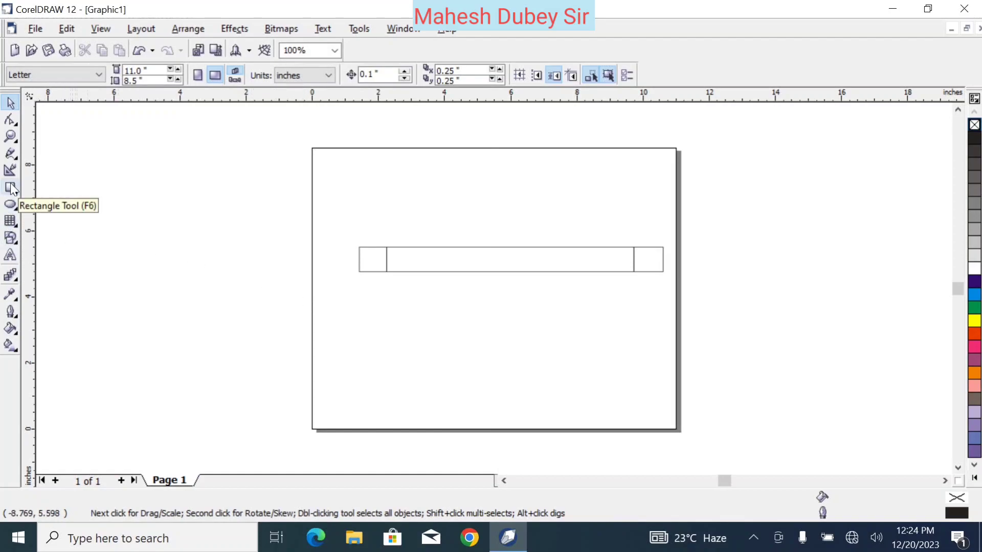
Step: Copy the small left rectangle farther left and widen the copy to about 1.36 inches, reaching the page's left edge
click(365, 273)
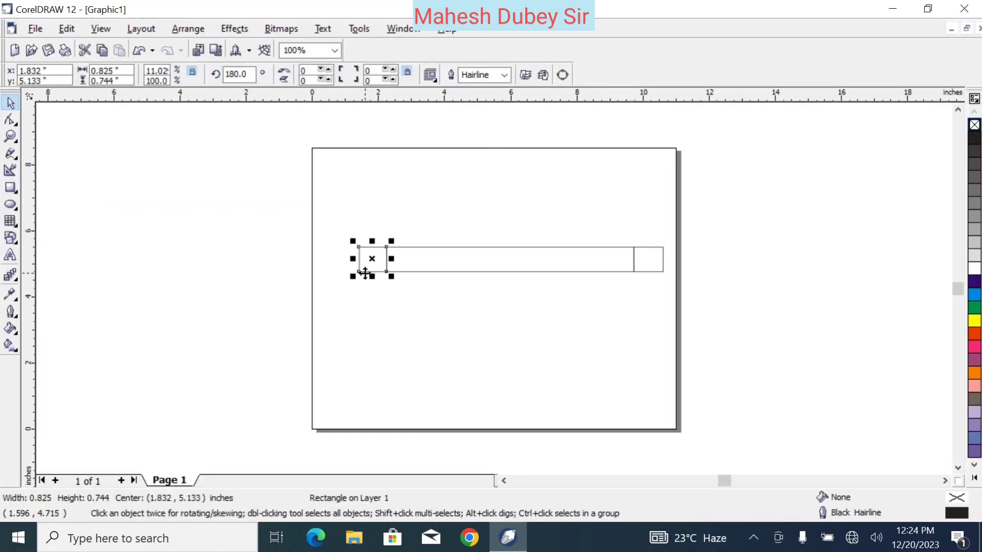
drag(363, 270, 353, 247)
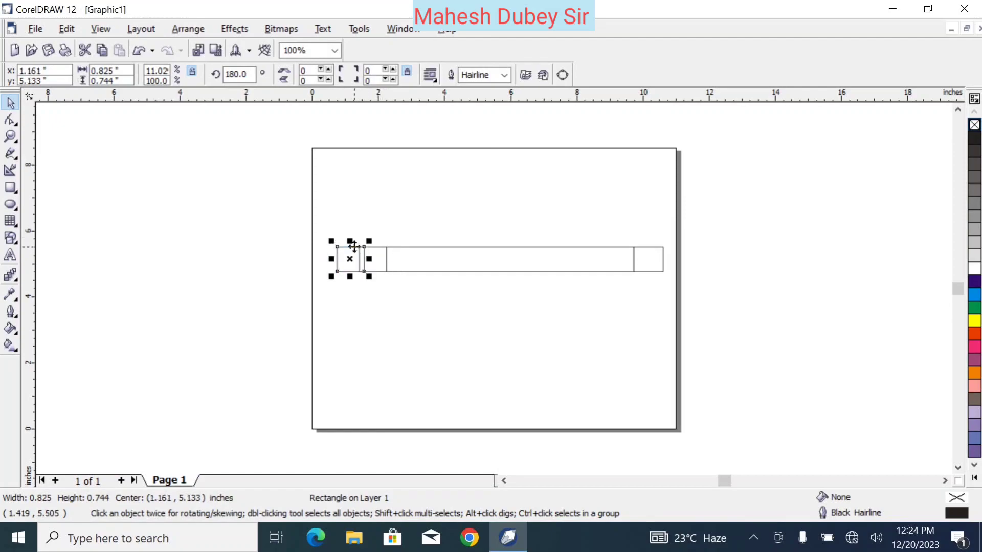
key(Left)
key(Left)
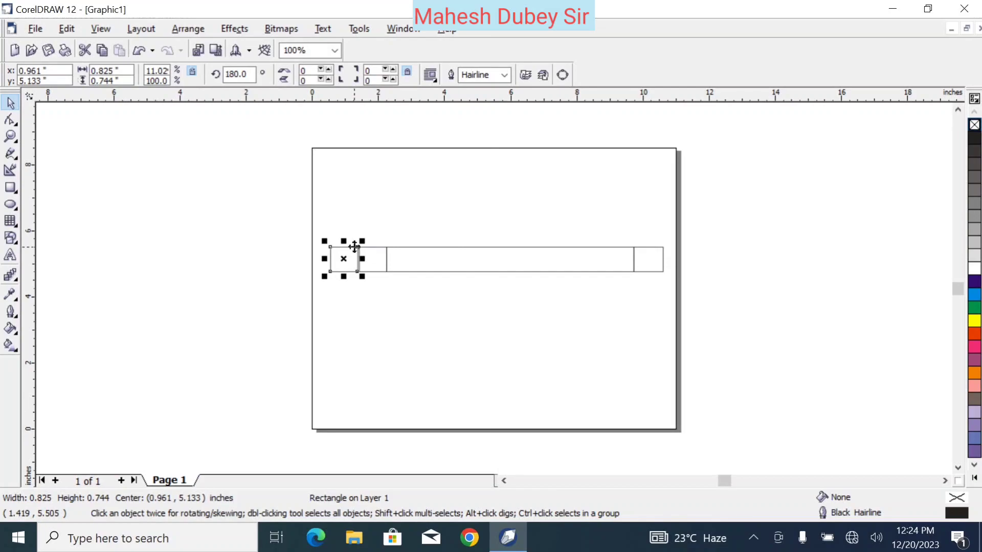
drag(324, 259, 311, 259)
click(416, 318)
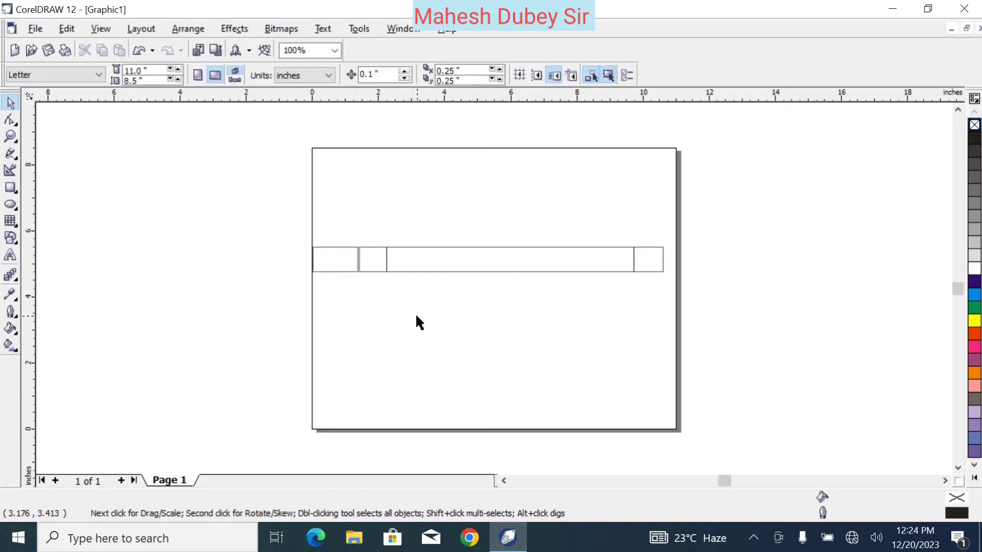
click(345, 268)
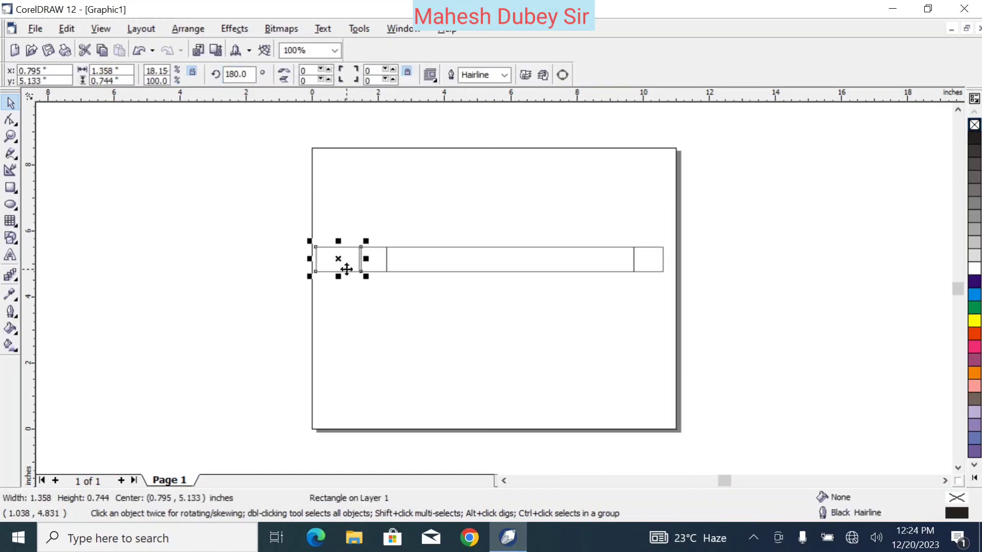
key(Left)
click(382, 308)
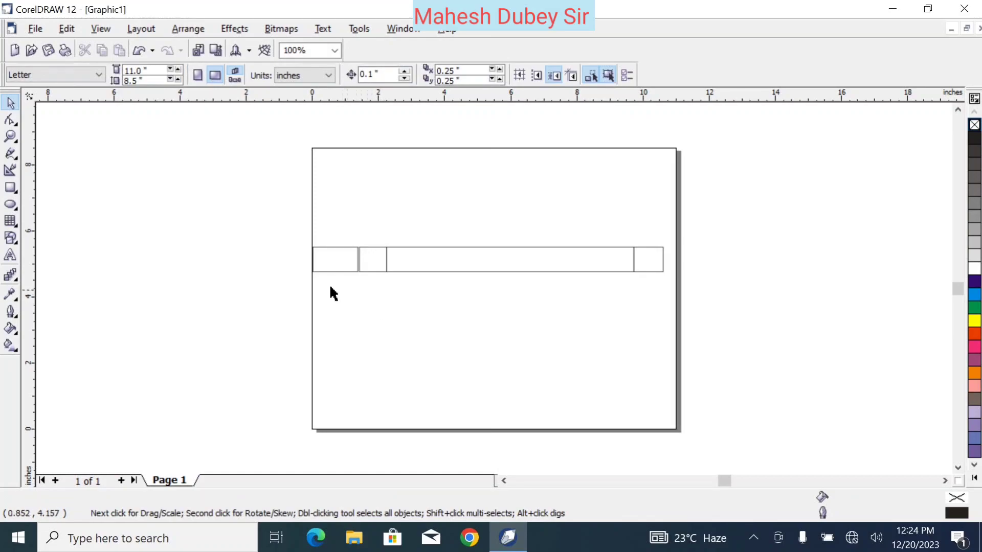
Step: Fill the small rectangle at the right end with Black and the long middle rectangle with Red
click(660, 270)
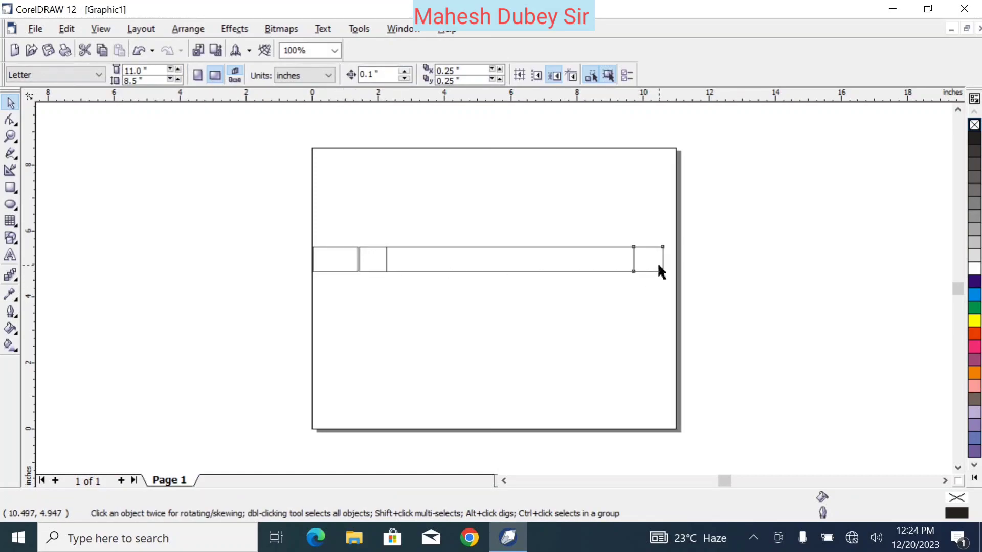
click(657, 263)
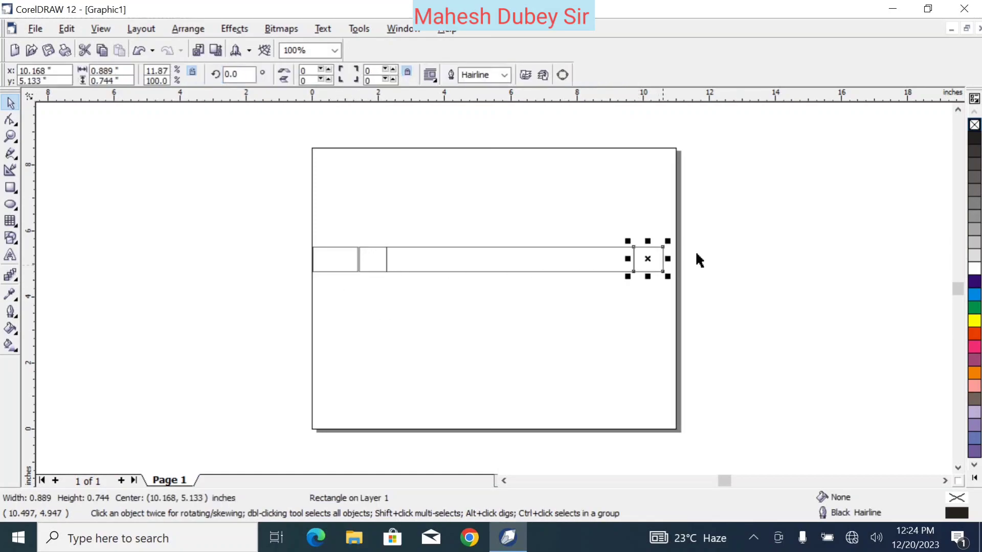
click(975, 141)
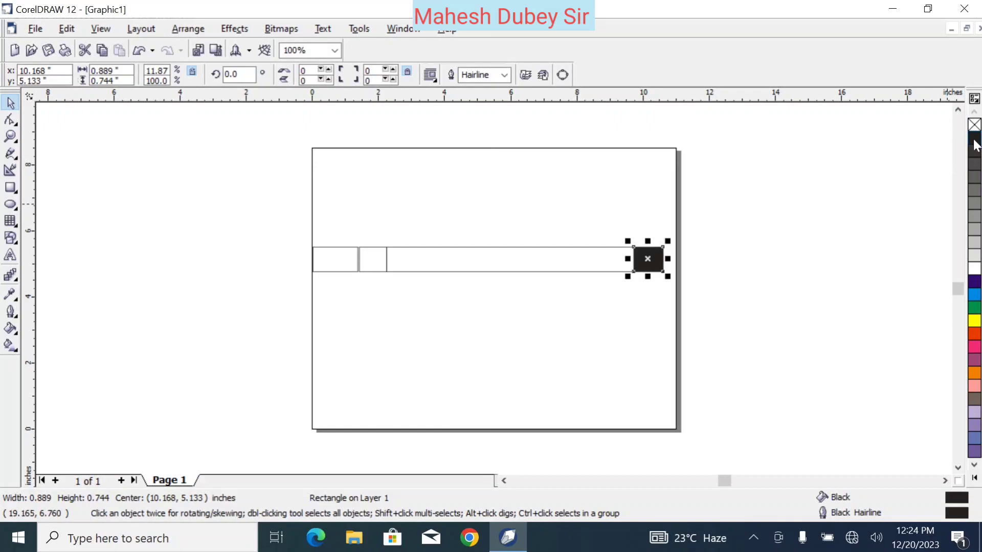
click(467, 272)
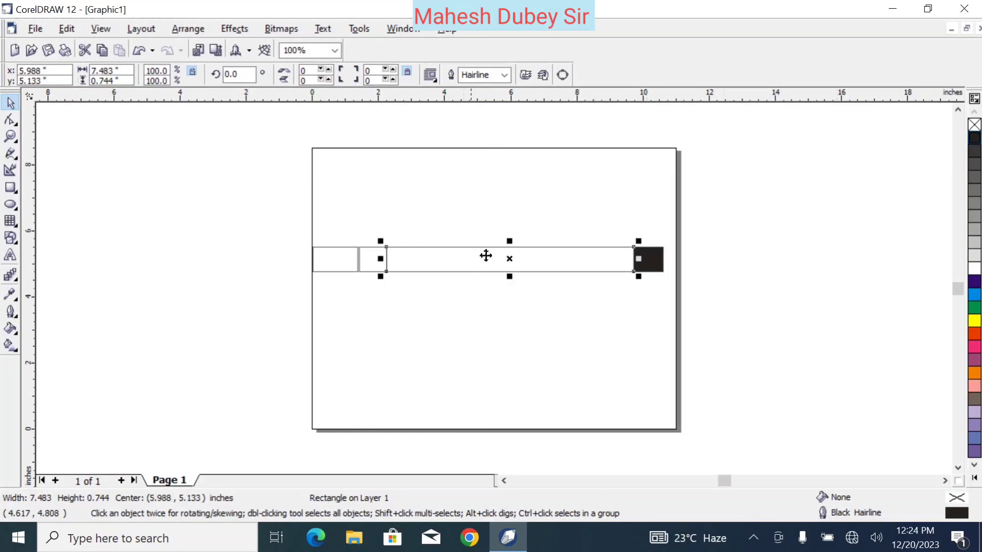
click(975, 336)
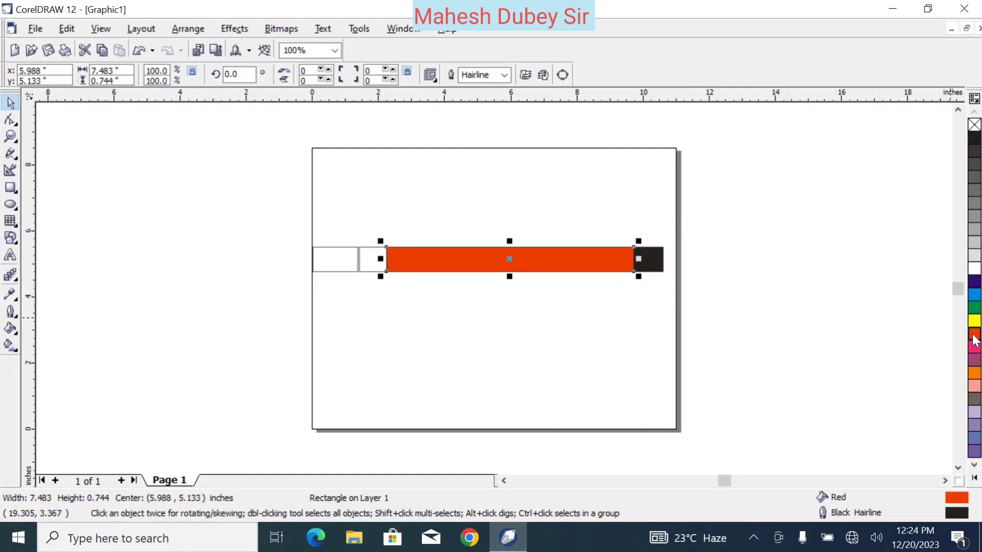
Step: Fill the small rectangle adjoining the red bar's left end with 70% Black
click(372, 268)
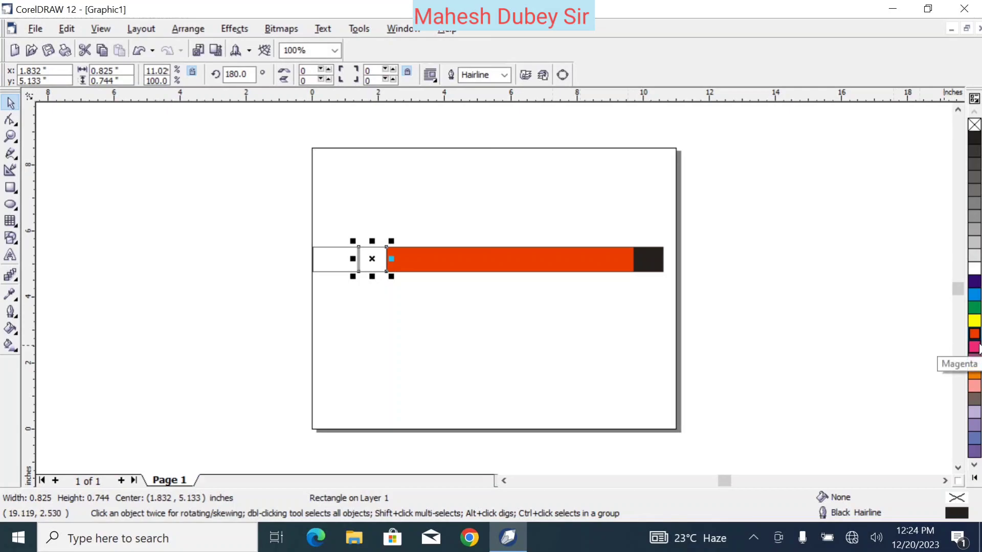
click(974, 207)
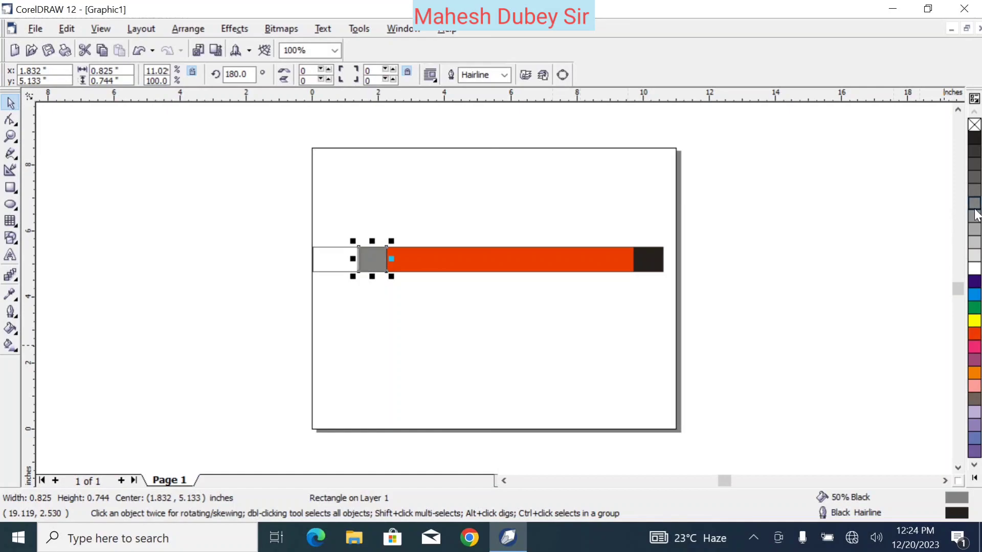
click(974, 183)
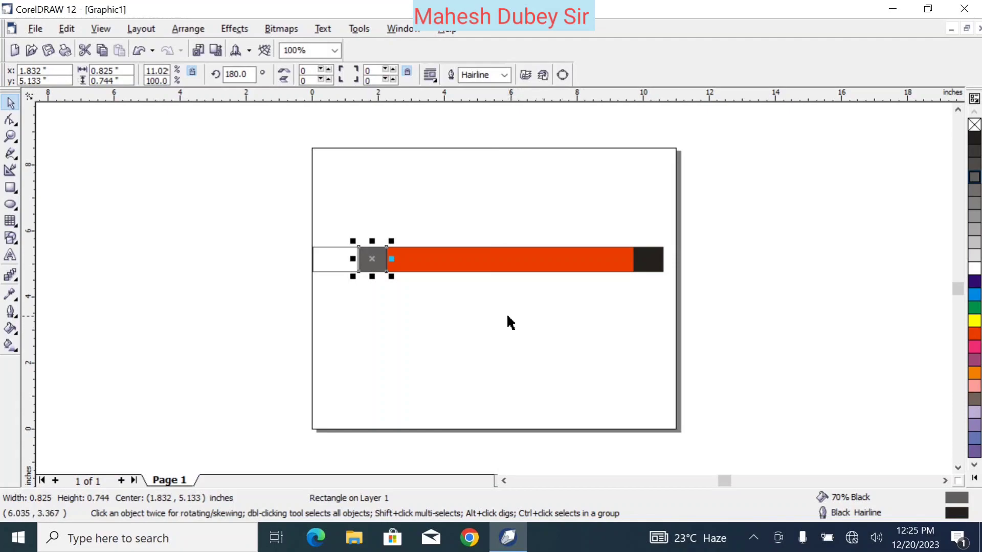
Step: Convert the unfilled leftmost rectangle to curves and bring its two outer corner nodes together into a narrow tip just past the page's left edge
click(336, 267)
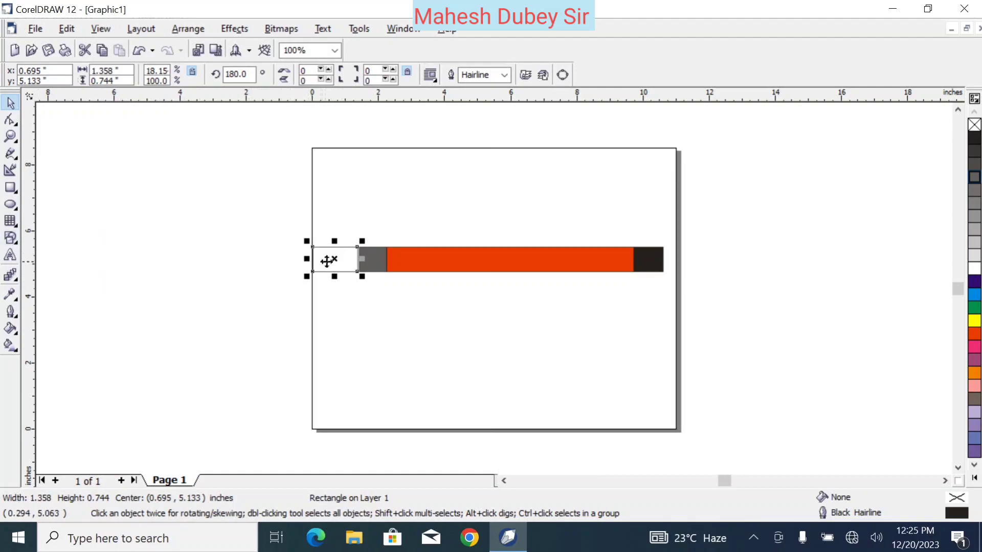
click(9, 122)
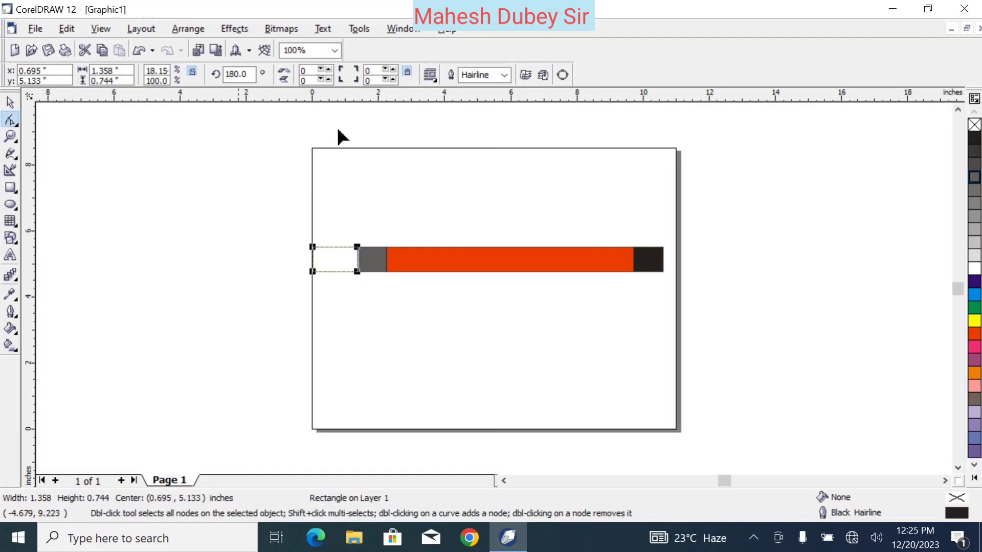
click(562, 78)
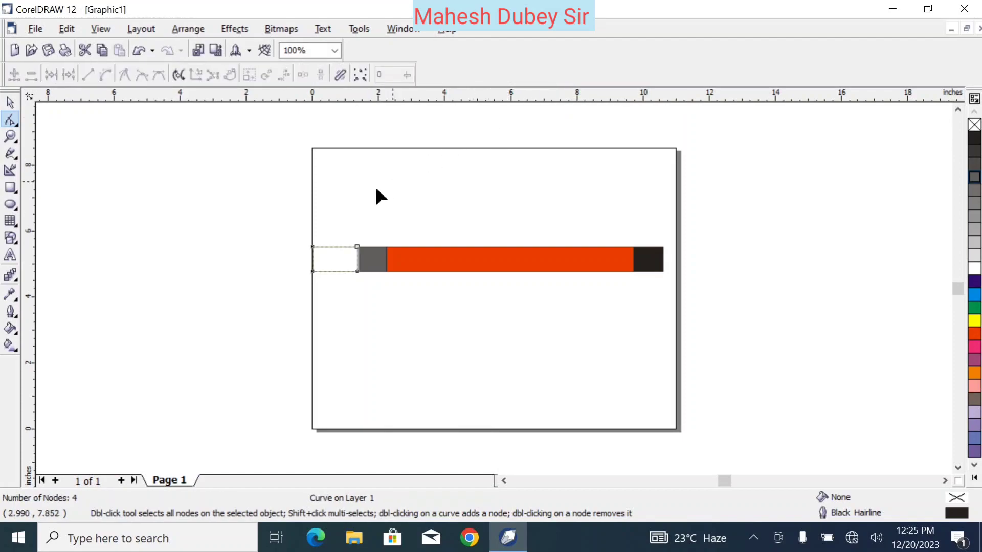
mouse_move(312, 247)
mouse_down()
mouse_move(308, 269)
mouse_move(301, 260)
mouse_up()
click(312, 271)
click(300, 263)
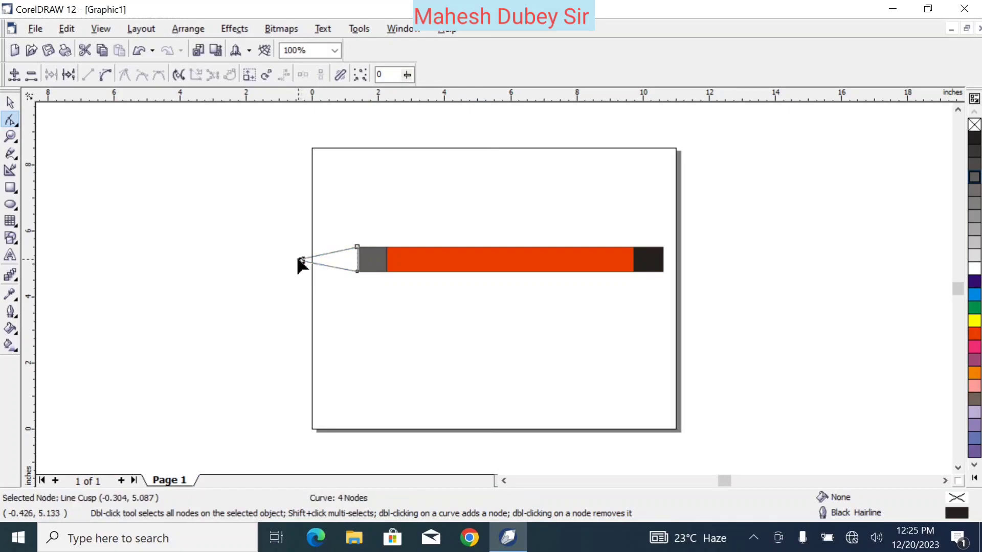
click(10, 104)
click(162, 225)
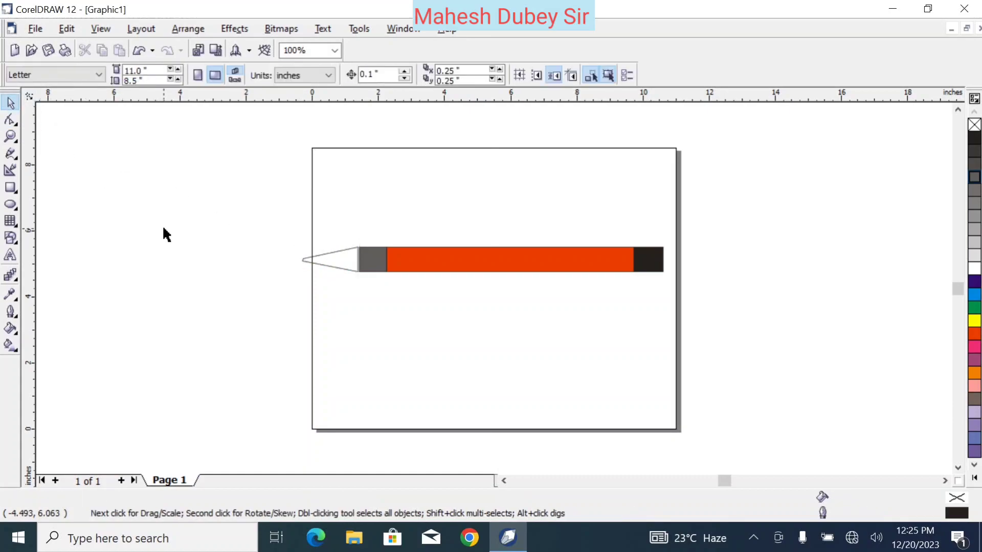
Step: Refine the tip's two end nodes to form a sharp point, making the shape about 1.74 inches long
click(314, 258)
click(11, 136)
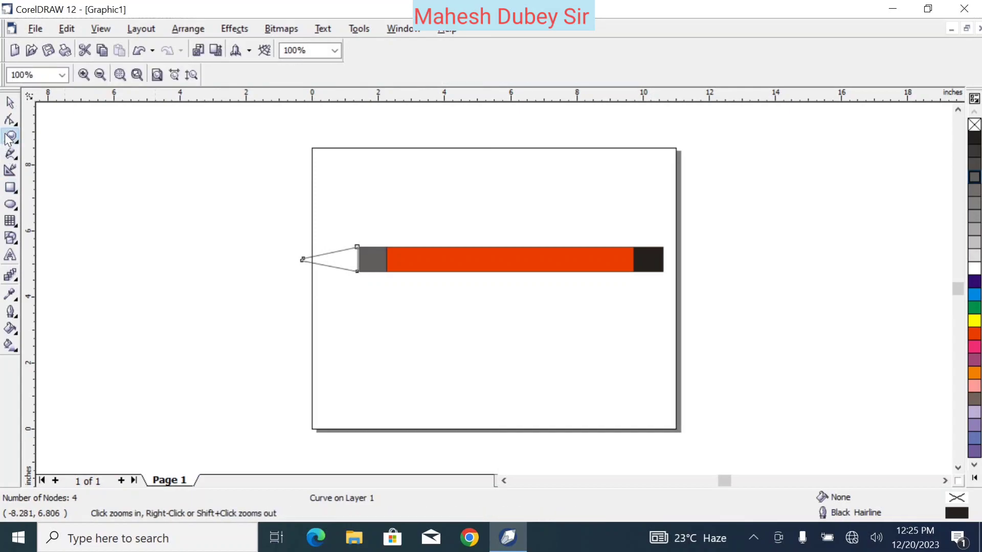
click(311, 263)
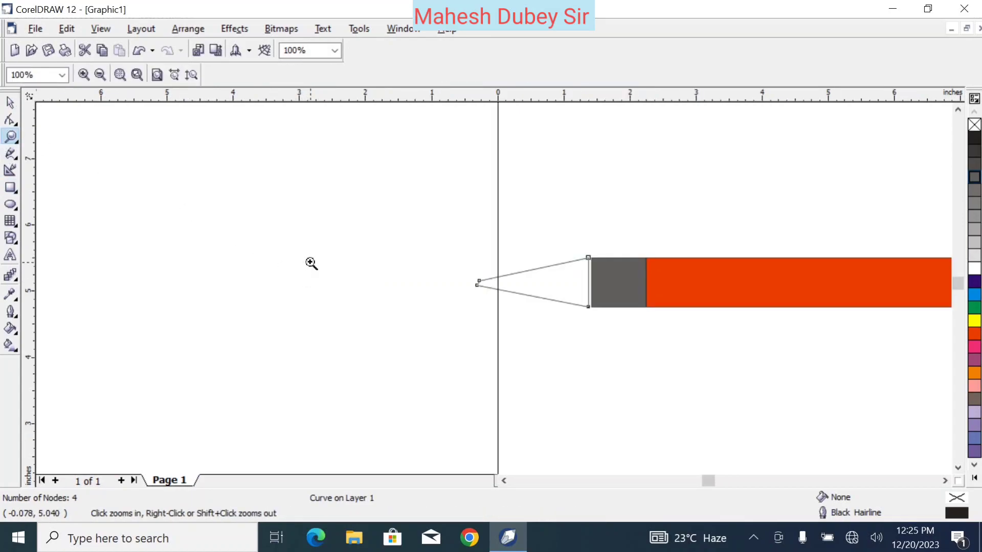
click(513, 287)
click(513, 287)
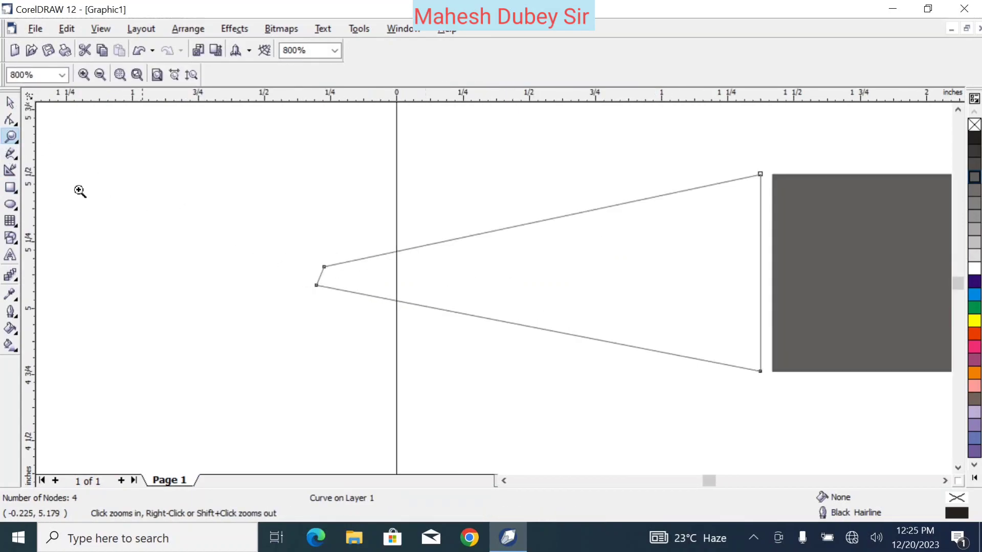
click(11, 120)
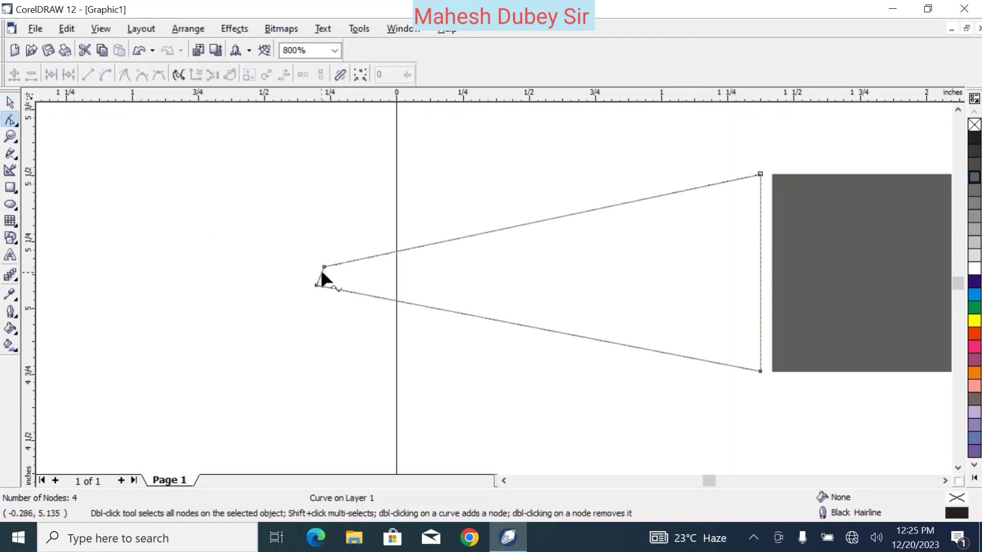
click(324, 269)
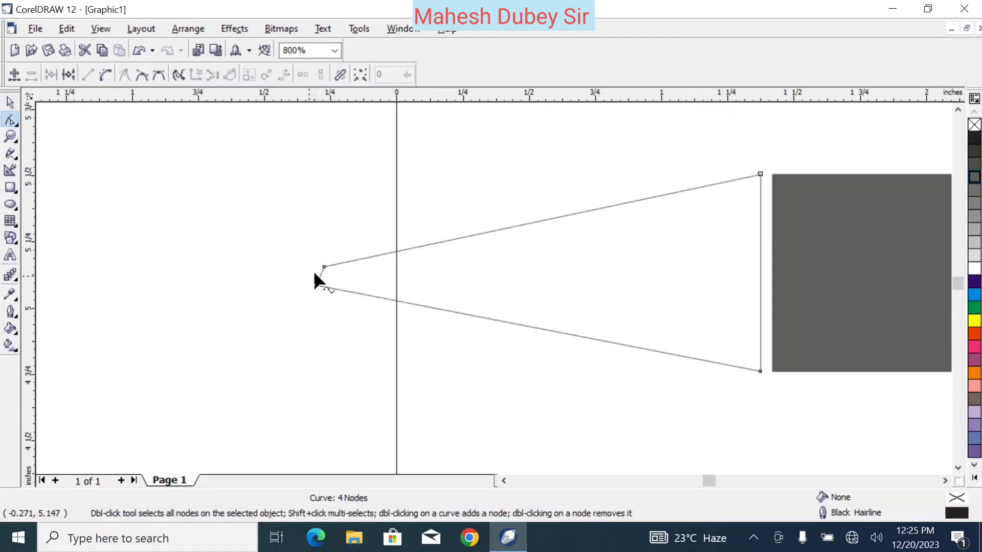
click(322, 269)
mouse_move(318, 267)
mouse_down()
mouse_move(297, 271)
mouse_move(319, 277)
mouse_up()
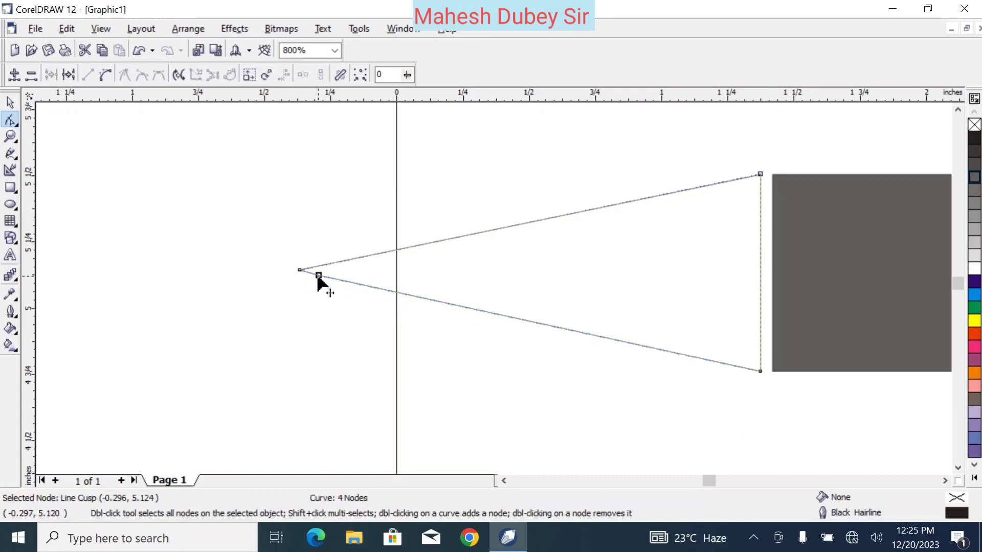
click(10, 102)
click(561, 379)
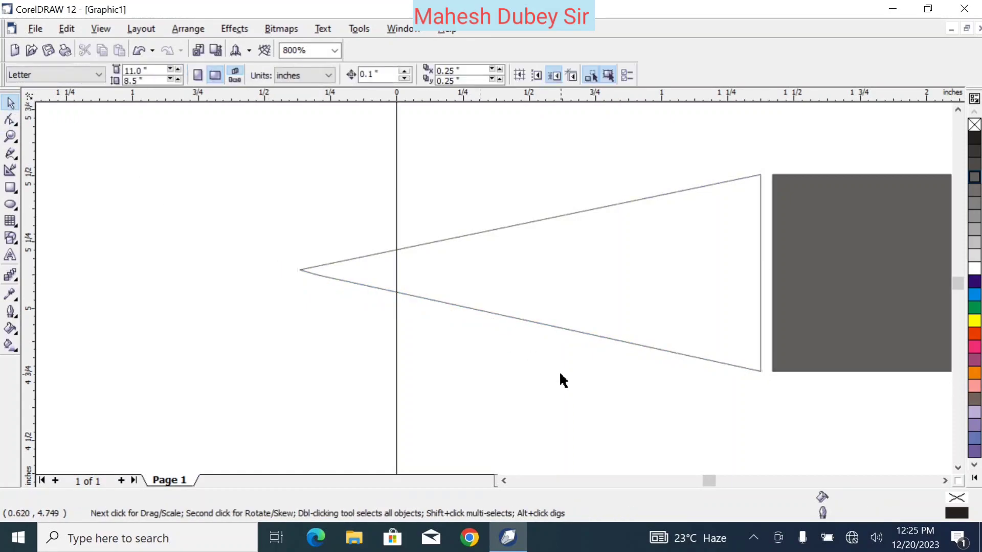
Step: Move the pointed tip shape flush against the left edge of the dark grey rectangle
click(697, 337)
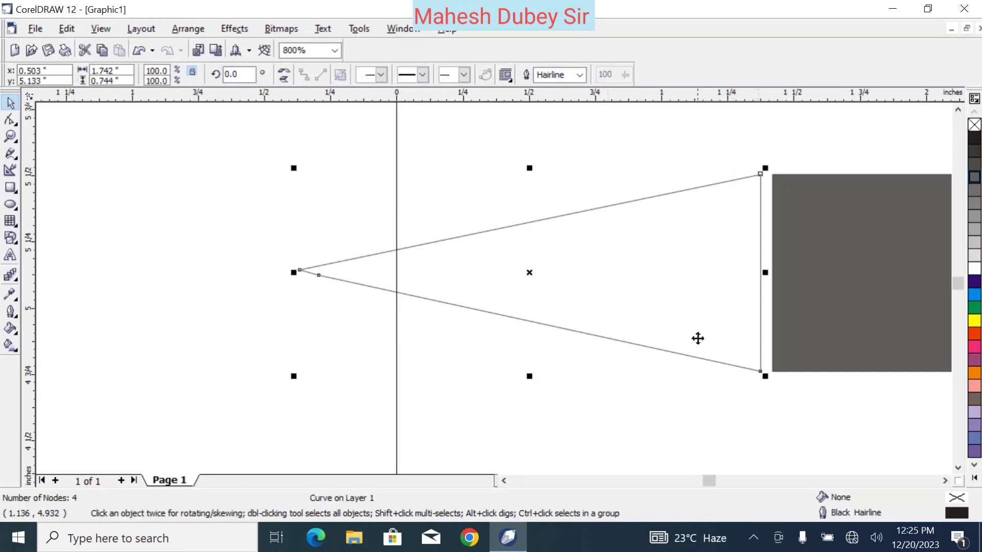
drag(760, 287, 771, 288)
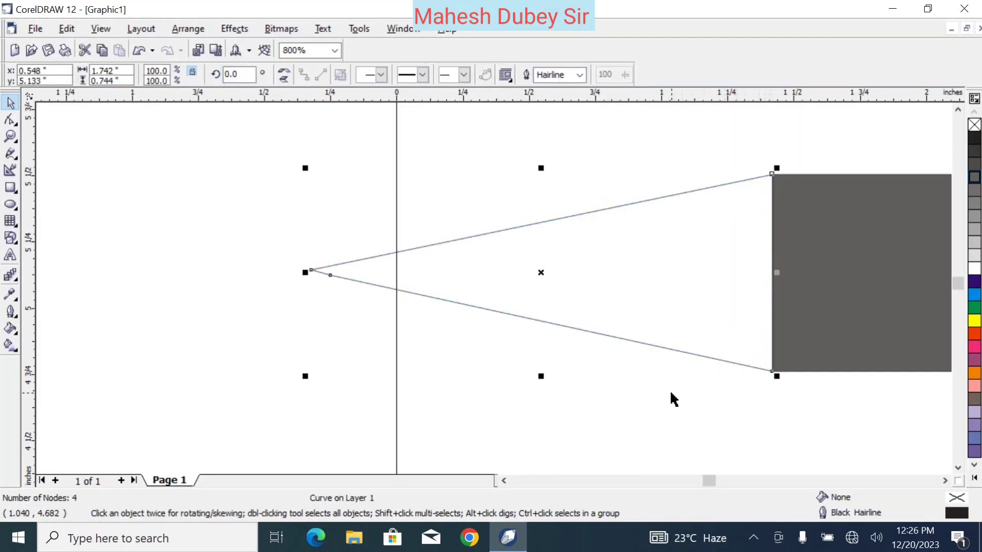
click(673, 399)
Step: Examine the joins between the pointed tip, the dark grey section and the red body
click(944, 486)
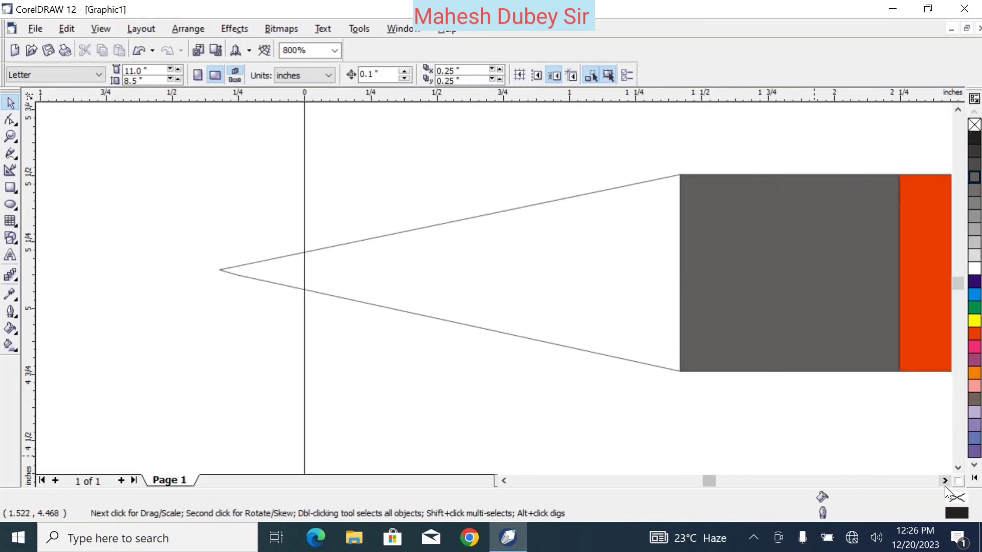
click(944, 486)
click(944, 485)
click(943, 486)
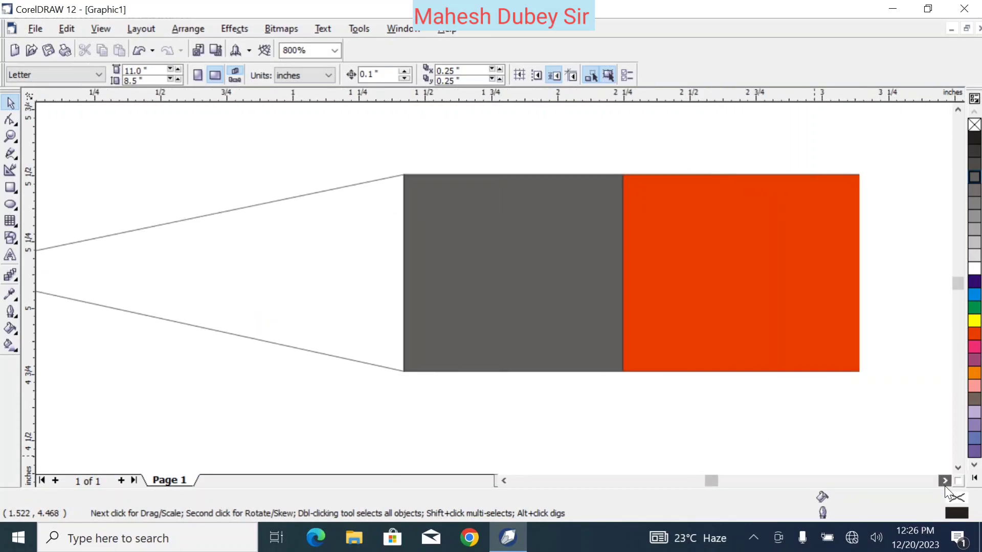
click(943, 485)
click(943, 486)
click(944, 486)
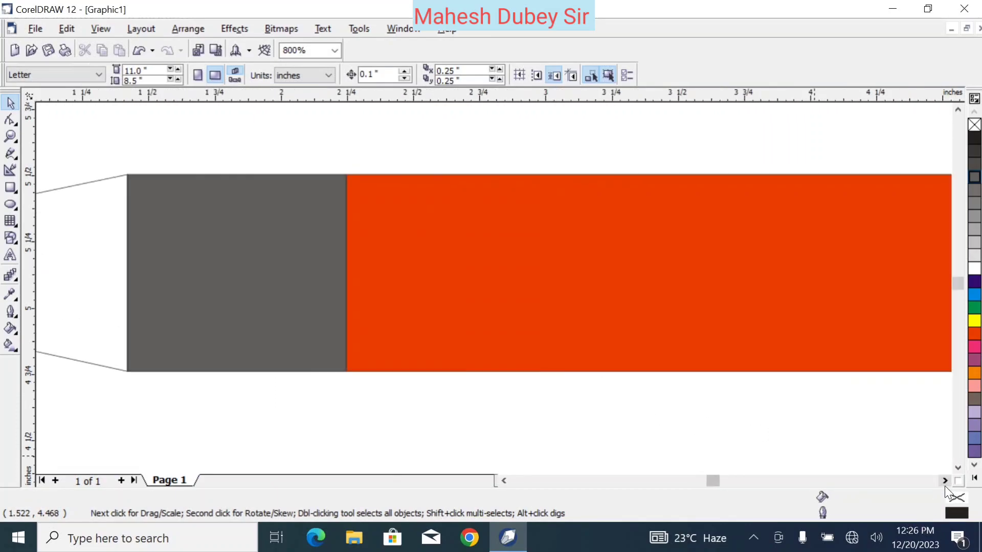
click(504, 481)
click(504, 481)
click(505, 480)
click(504, 481)
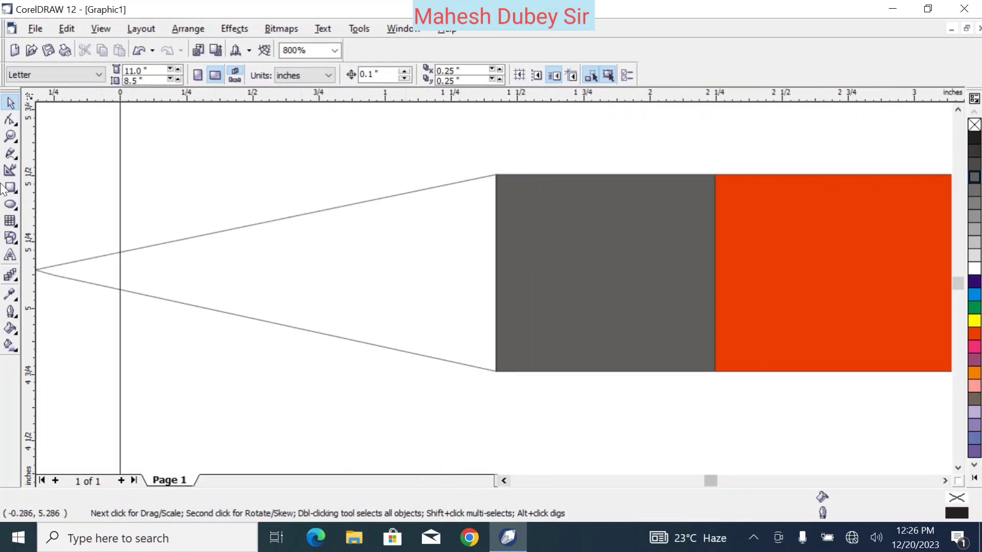
Step: Draw a thin rectangle about 7.48 by 0.23 inches along the middle of the red body, spanning its full length
click(11, 137)
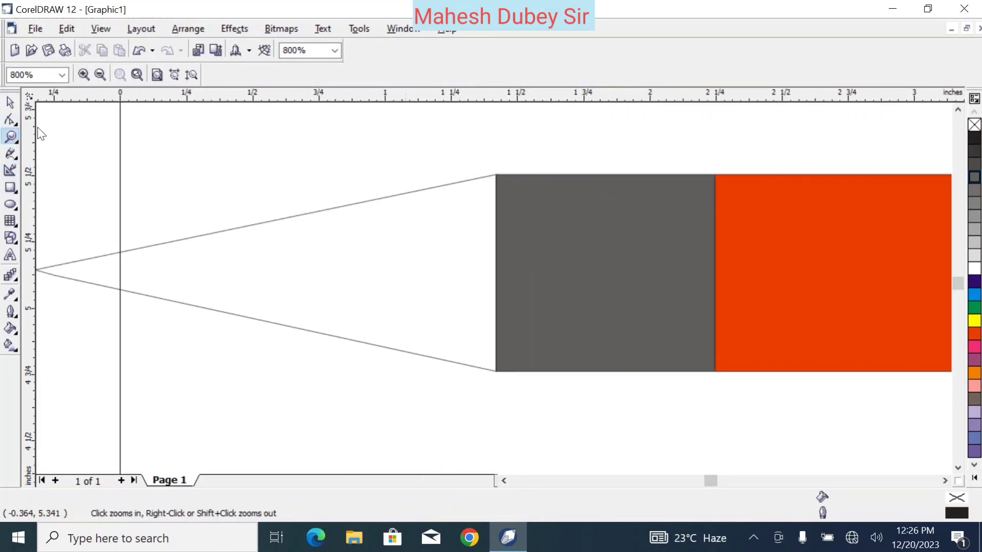
click(101, 77)
click(101, 77)
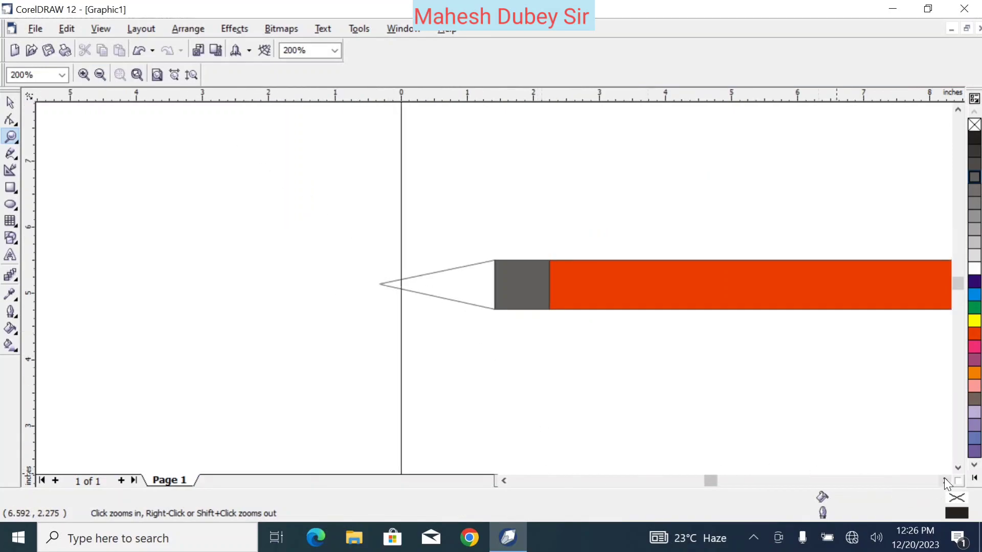
click(943, 481)
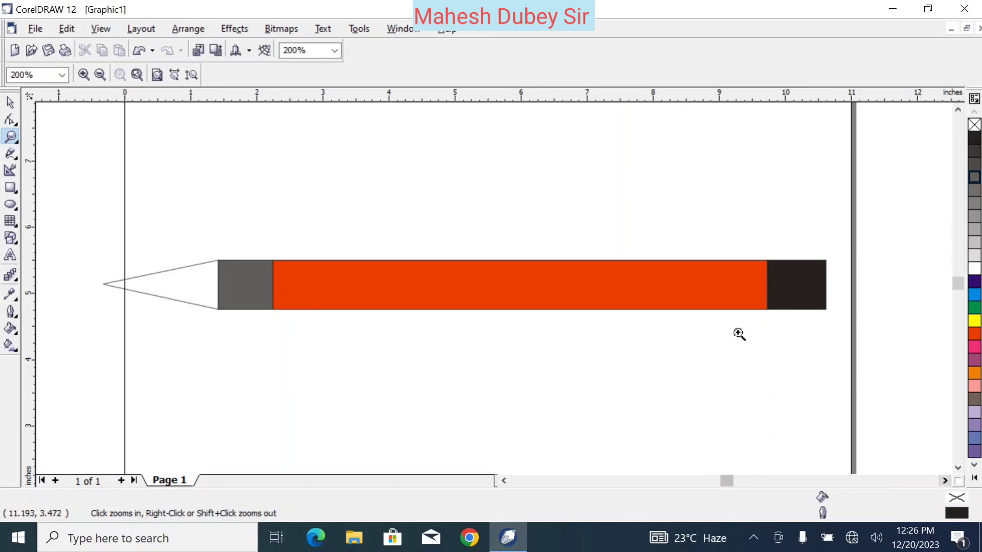
click(13, 188)
drag(273, 276, 763, 292)
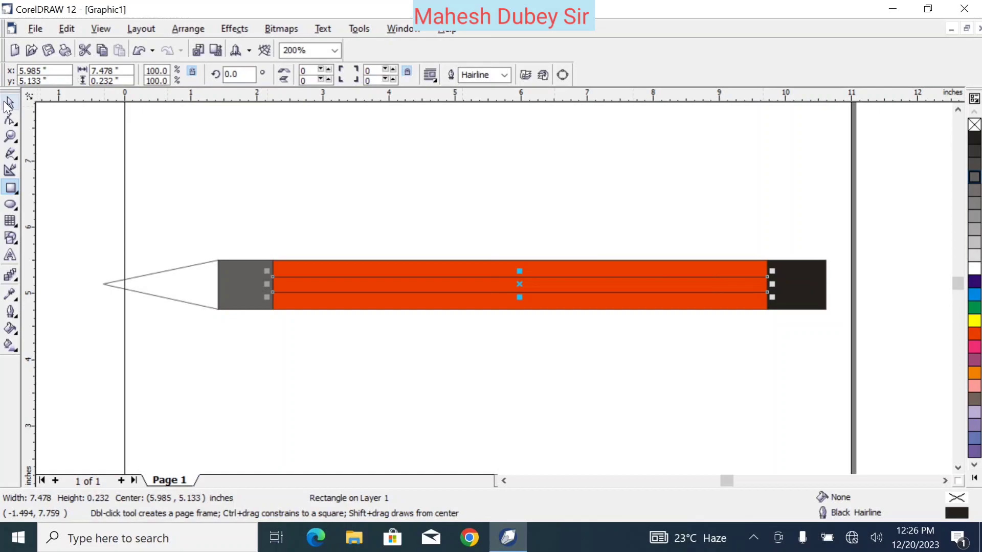
click(8, 105)
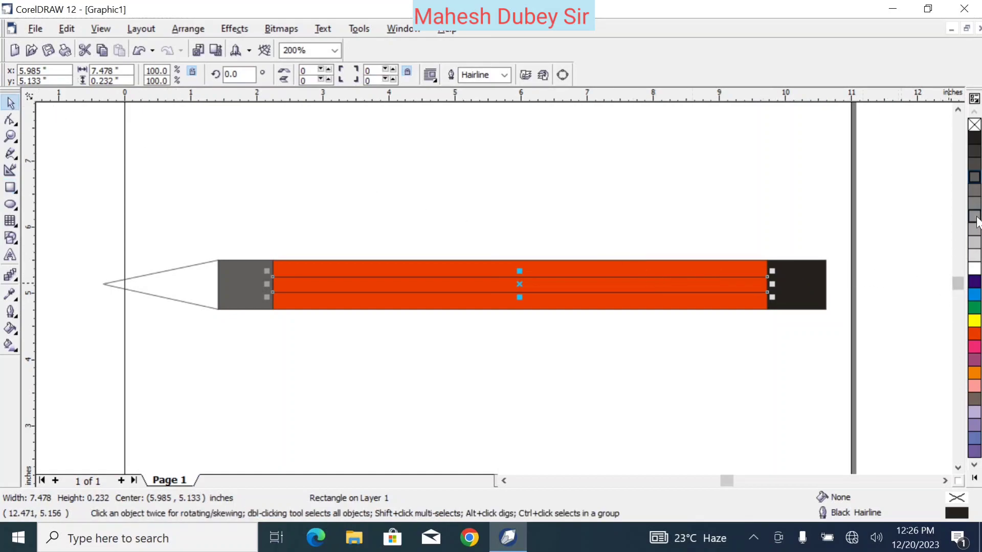
Step: Fill the thin stripe along the red body with Black
click(974, 193)
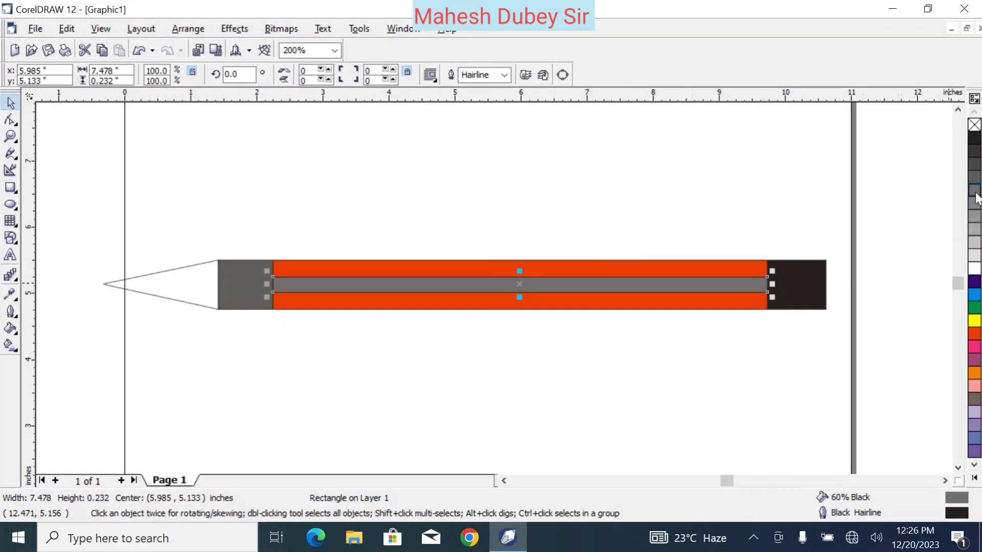
click(974, 163)
click(975, 142)
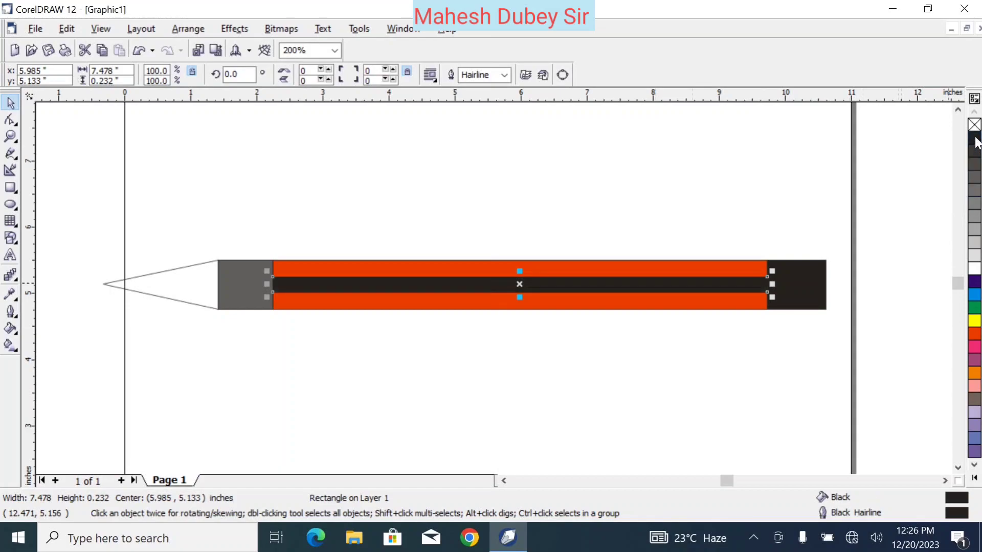
click(697, 173)
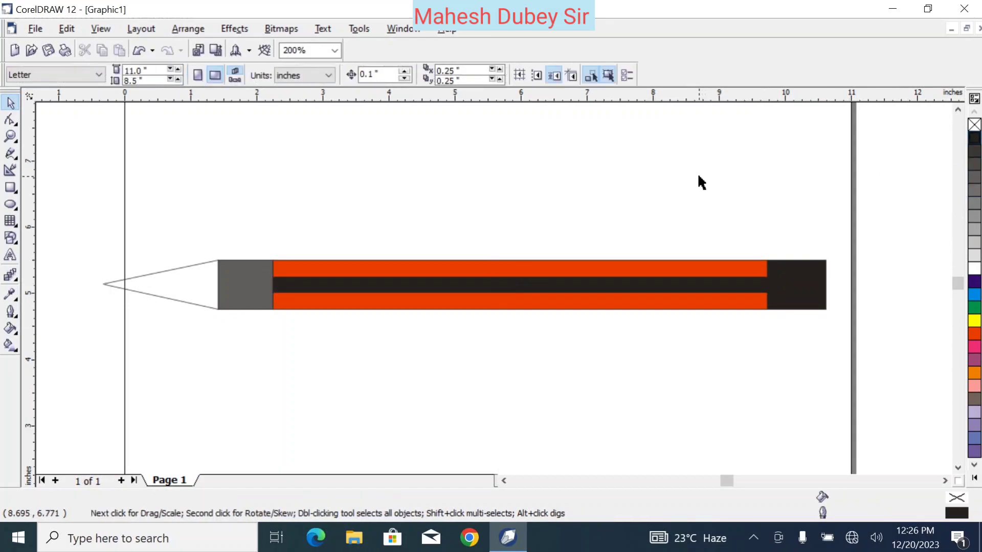
Step: Fill the small section between the tip and the red body with Black and give it a Red outline
click(250, 279)
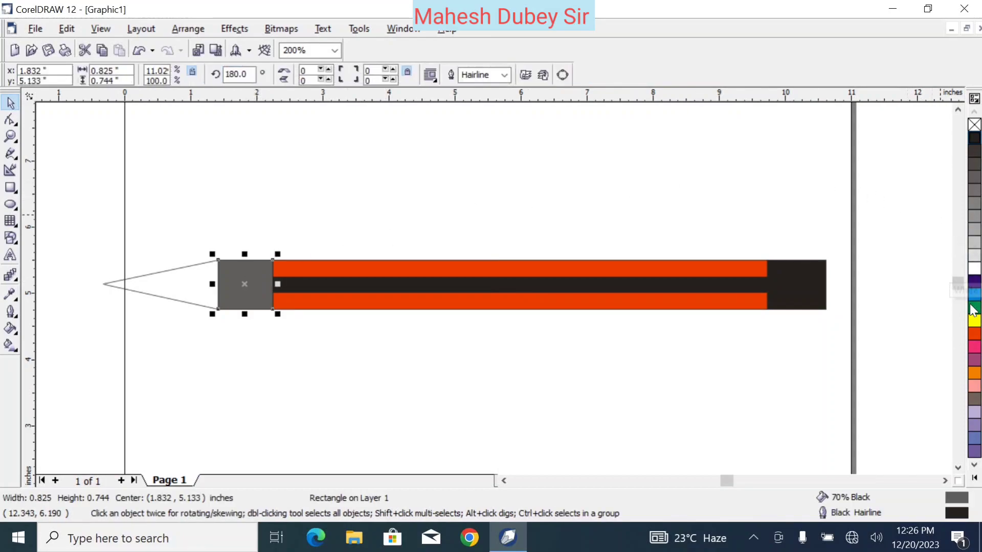
click(975, 335)
right_click(975, 338)
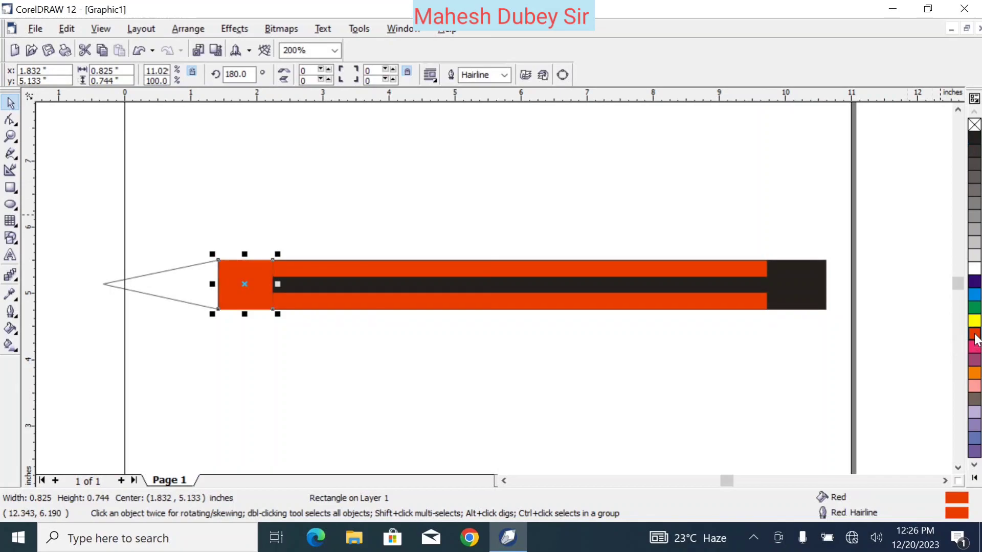
click(975, 152)
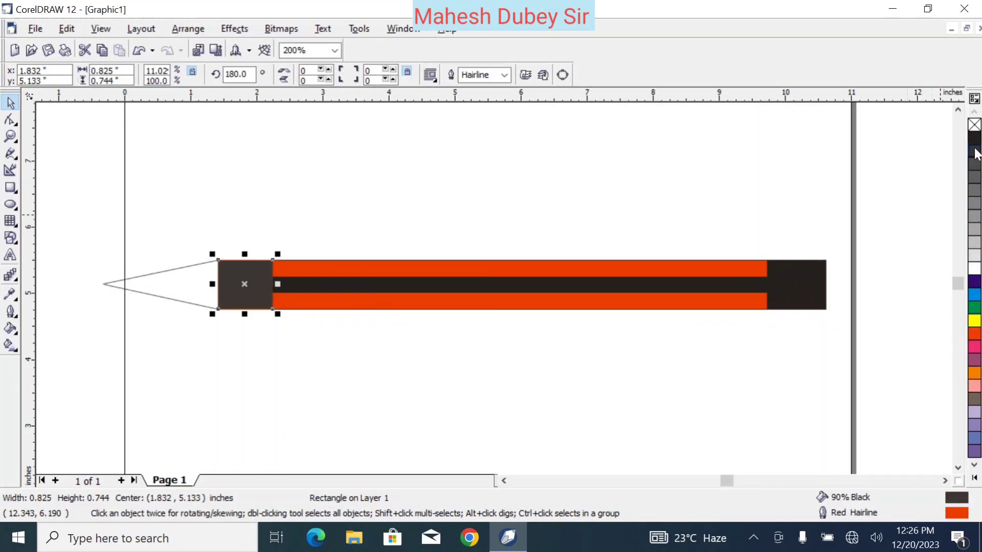
click(975, 139)
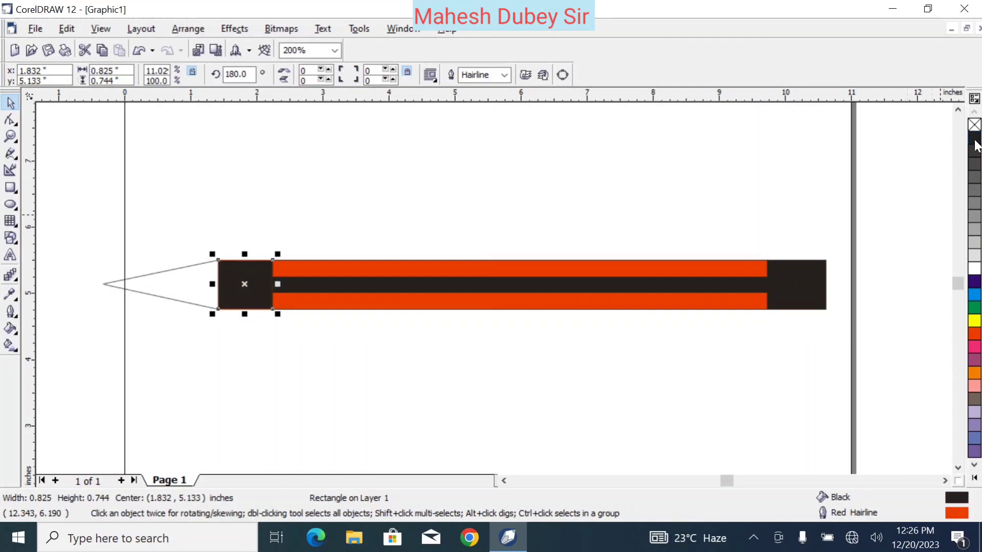
click(460, 140)
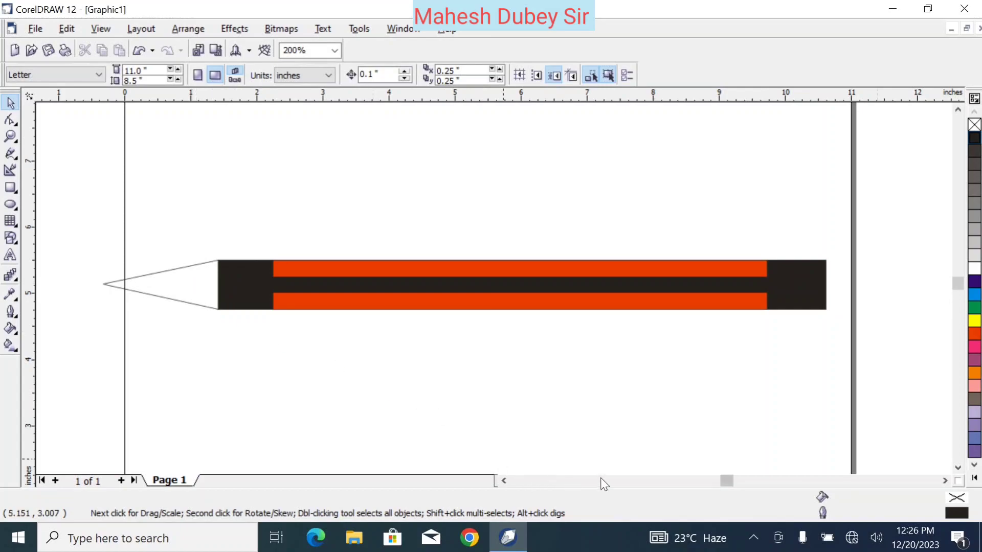
Step: Fill the pointed tip with Pink and set its outline to Pink
click(507, 479)
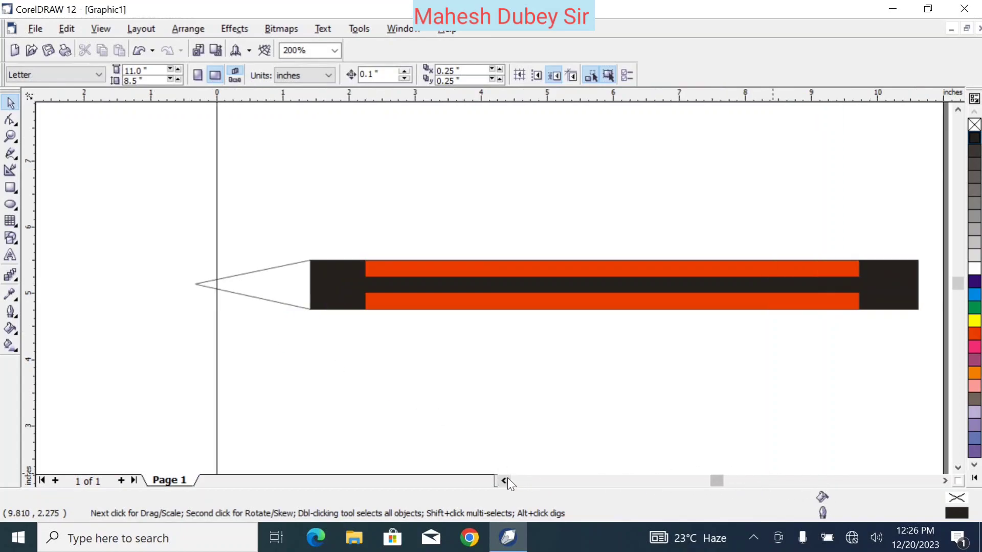
click(230, 283)
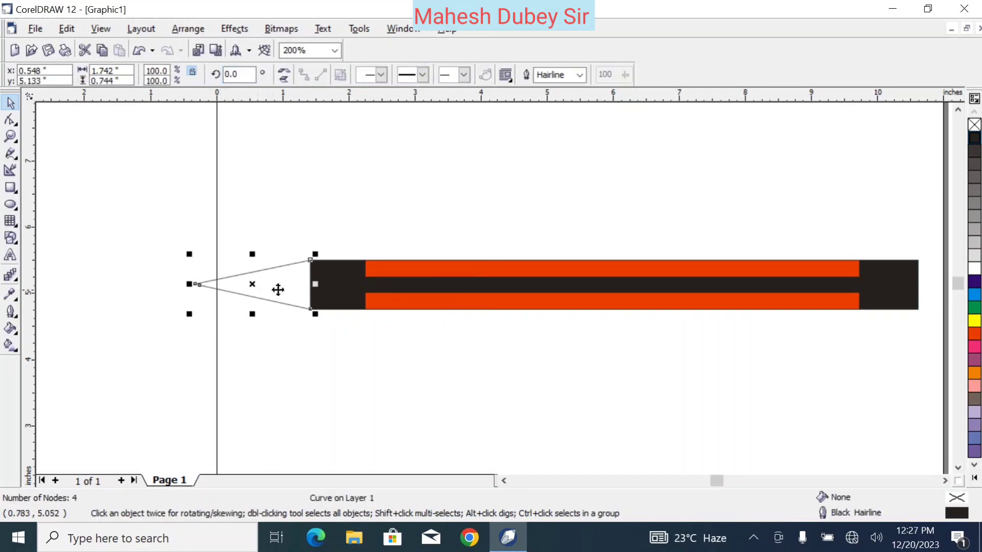
click(974, 387)
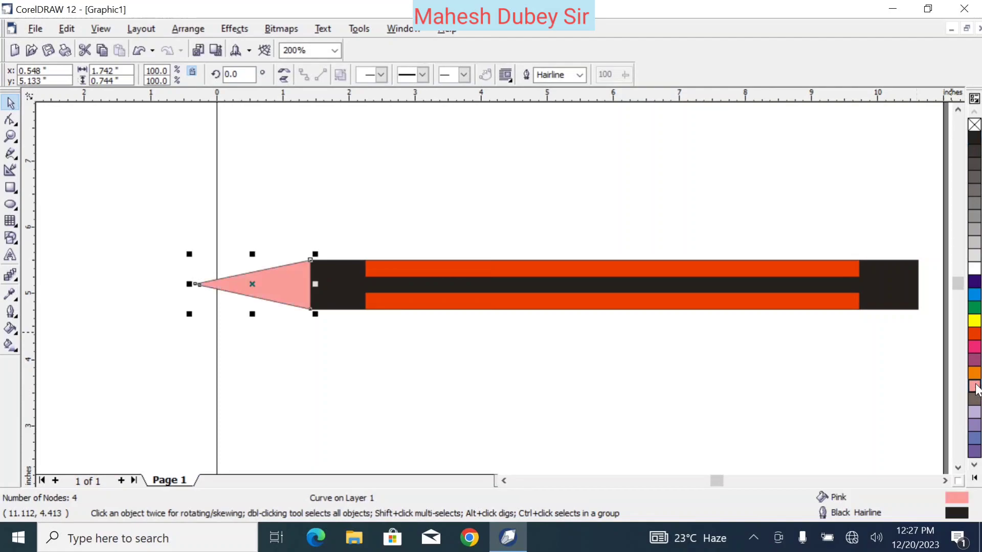
right_click(974, 388)
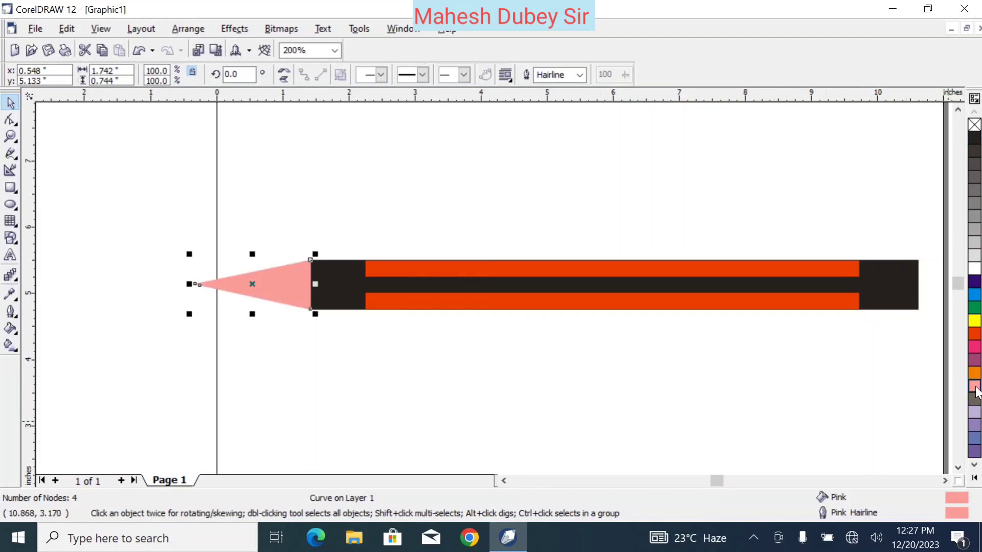
Step: Cut the pink tip across its width with the Knife tool, separating a pointed piece about 0.76 inches long
click(452, 385)
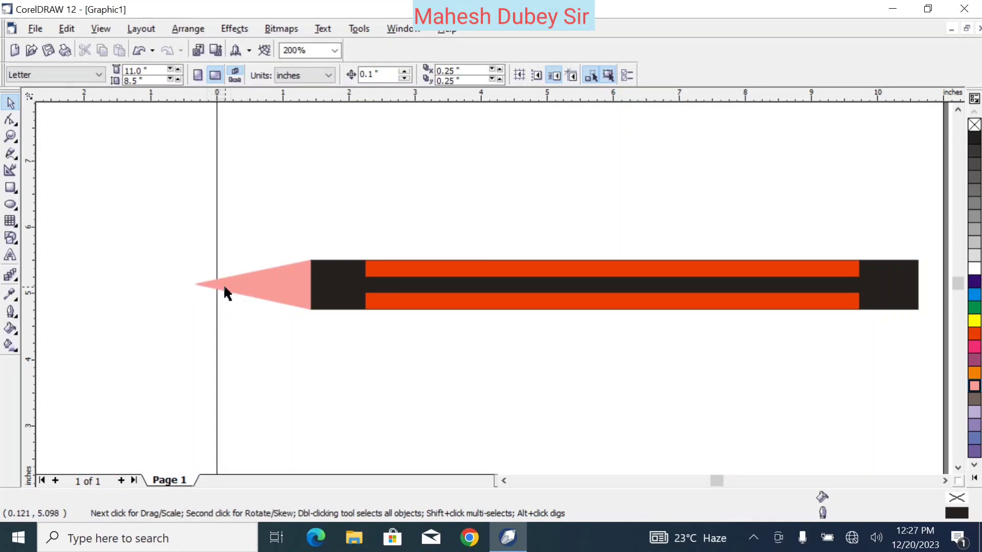
click(16, 124)
click(59, 127)
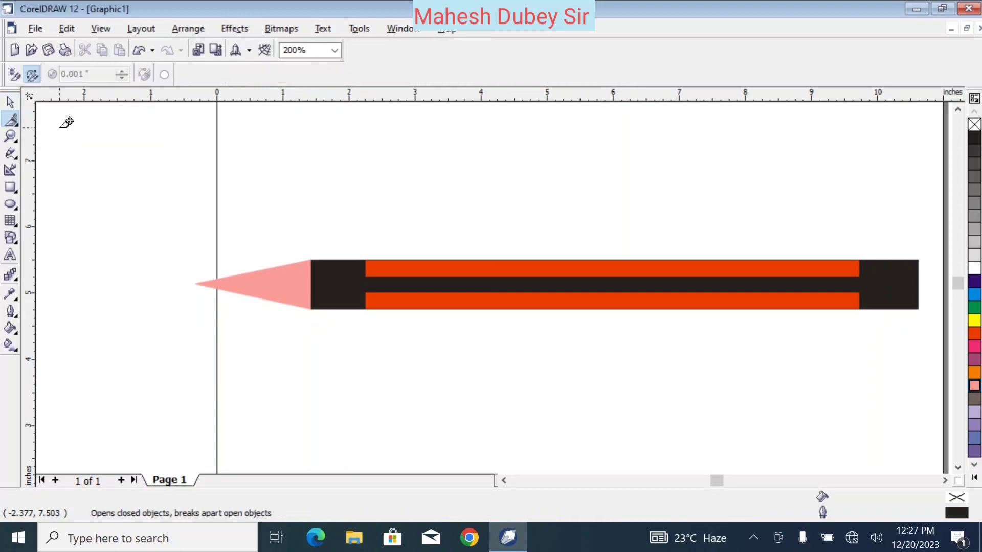
click(247, 272)
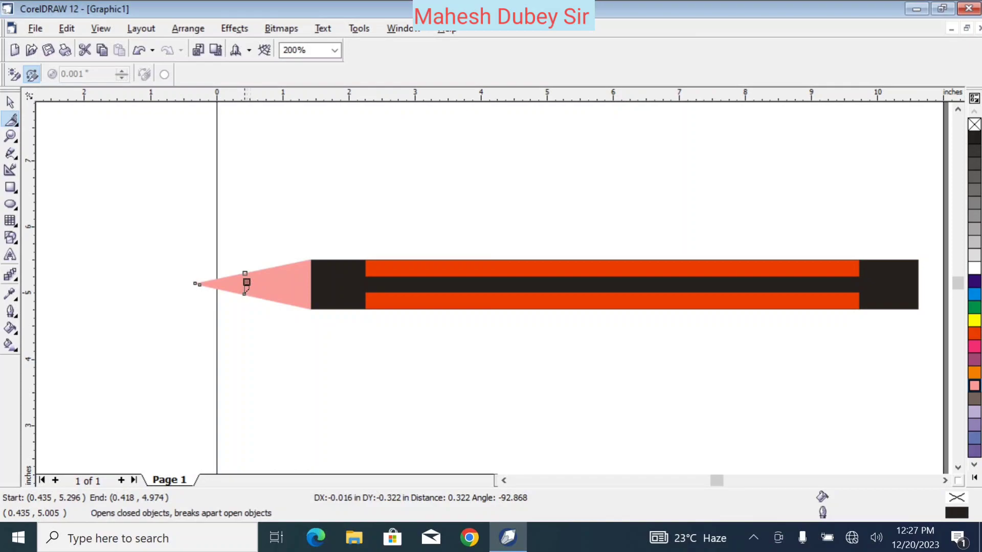
click(244, 294)
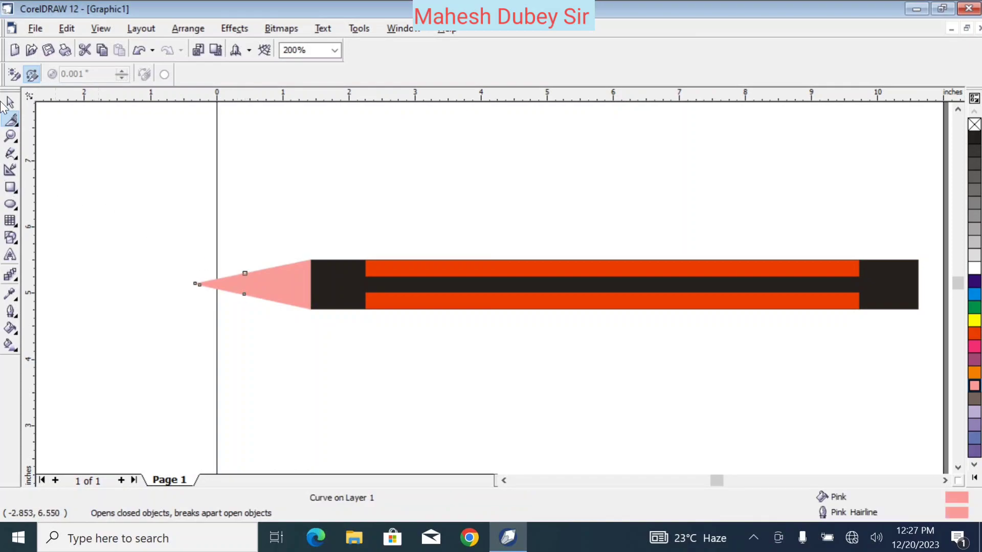
click(11, 102)
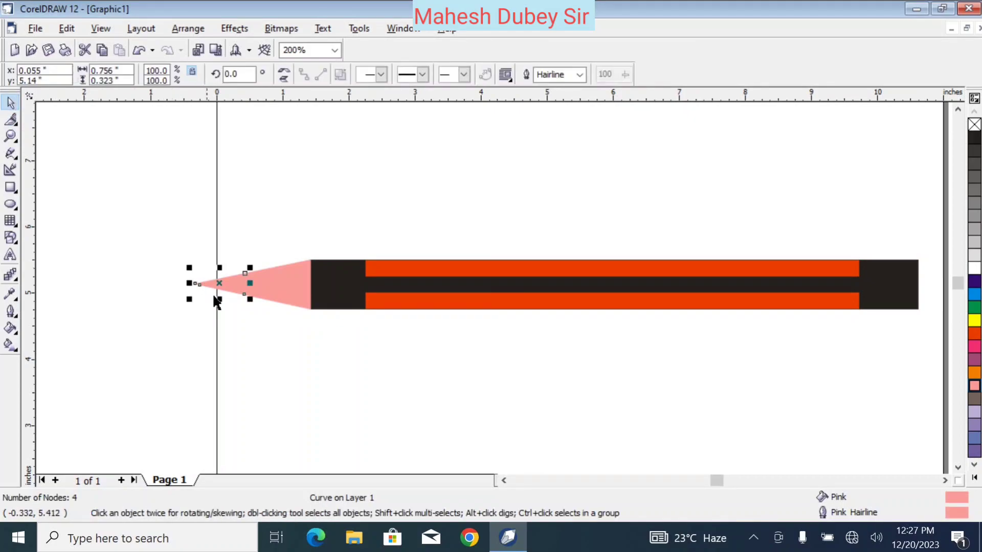
click(221, 377)
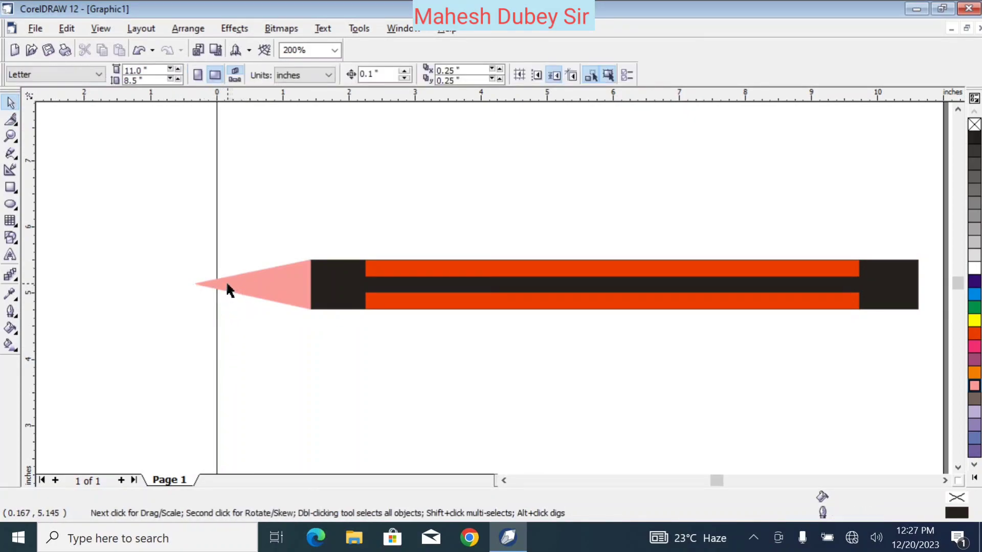
Step: Fill the cut-off point of the tip with Black and set its outline to Black
click(226, 281)
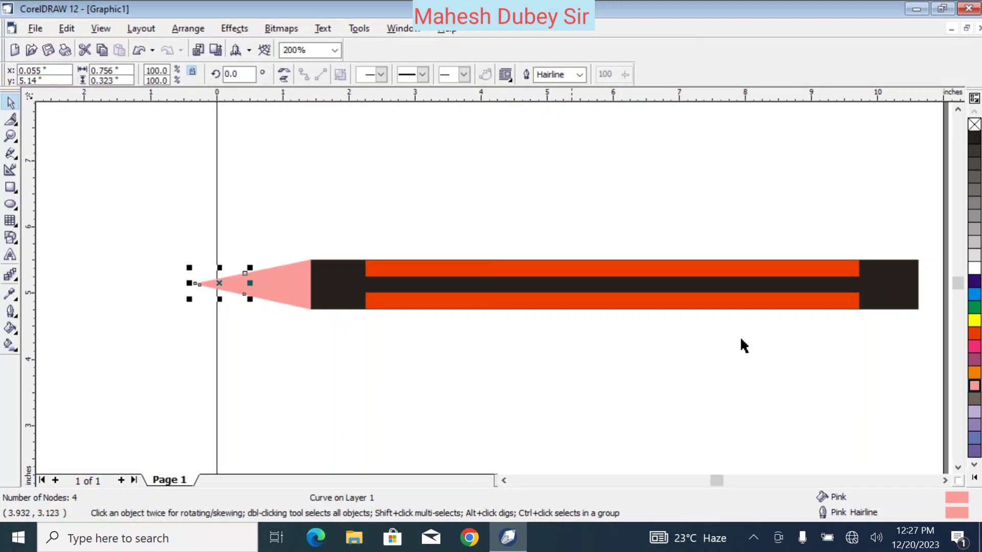
click(975, 143)
right_click(975, 143)
click(550, 177)
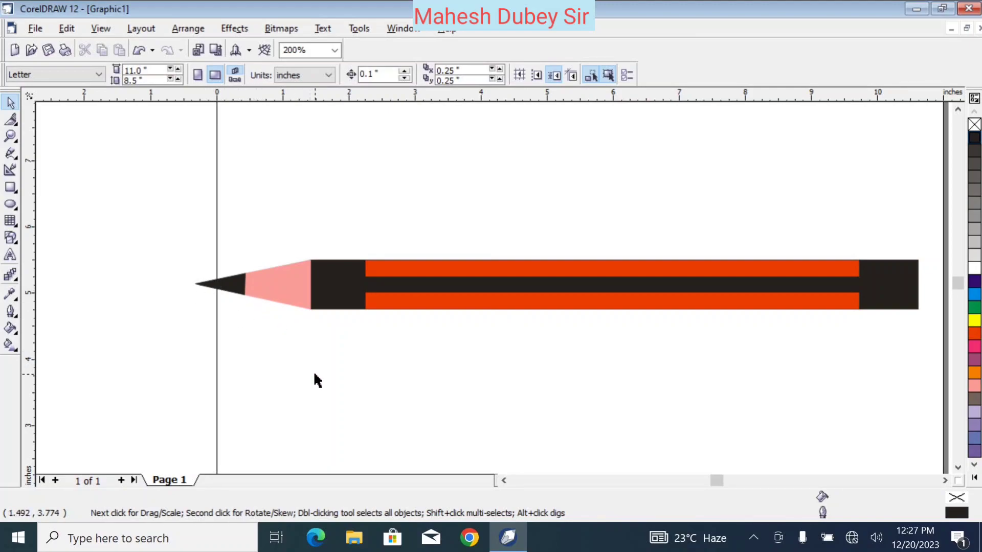
Step: Convert the line segments at the black point's two rear corner nodes to curves with the Shape tool
click(240, 286)
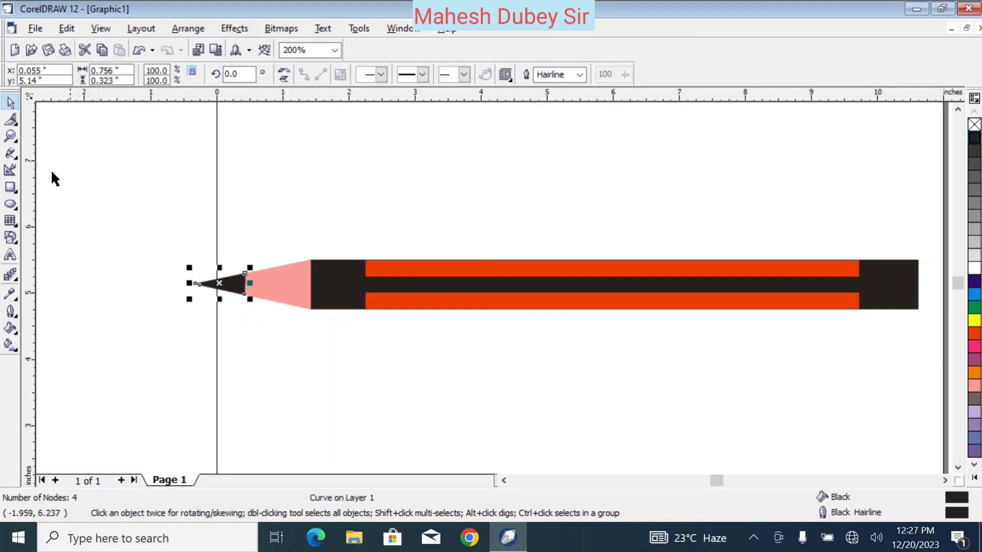
click(17, 124)
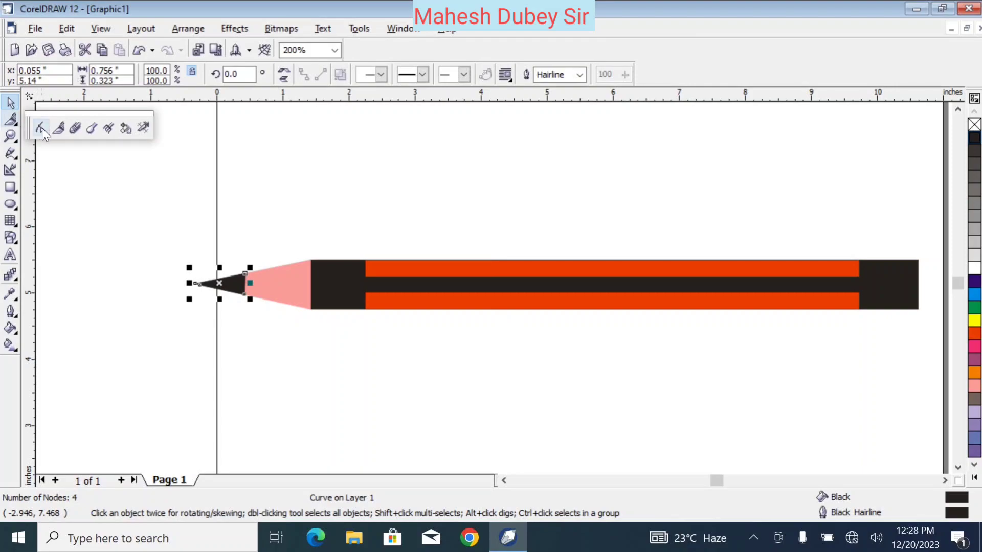
click(42, 128)
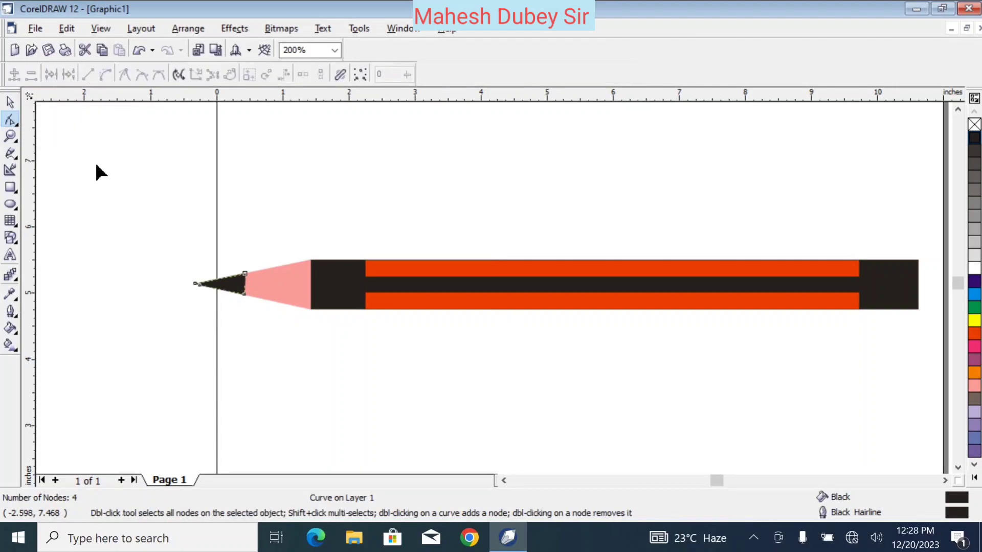
click(11, 102)
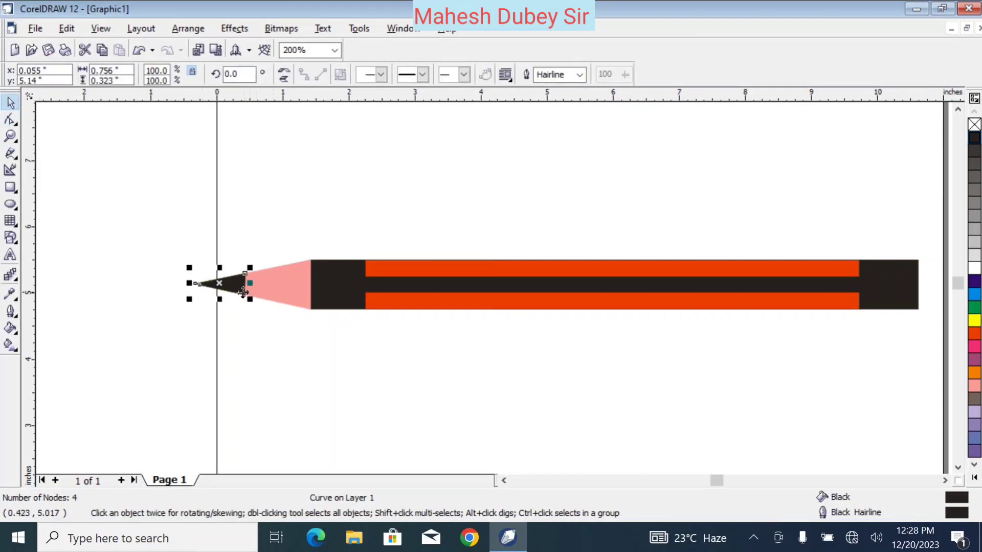
click(10, 120)
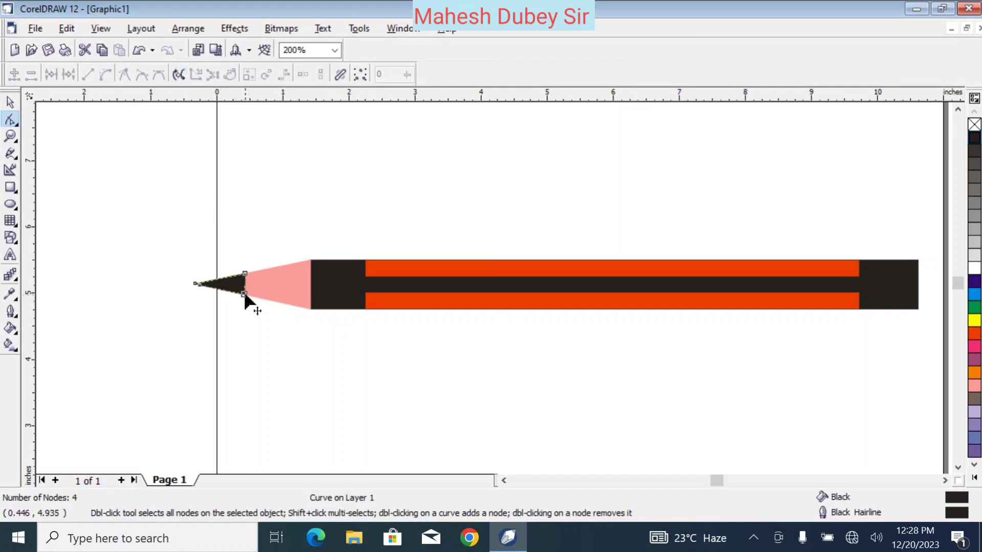
click(245, 295)
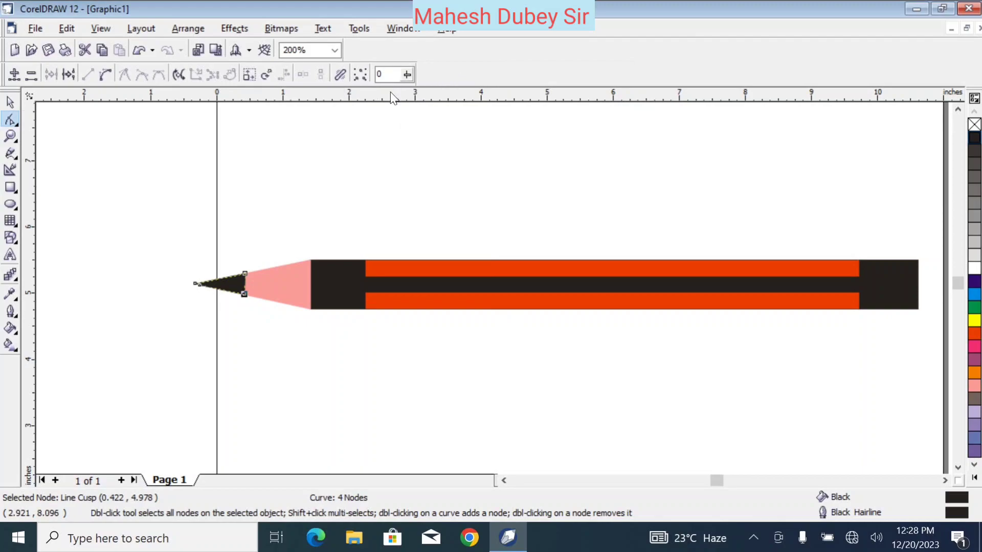
click(104, 76)
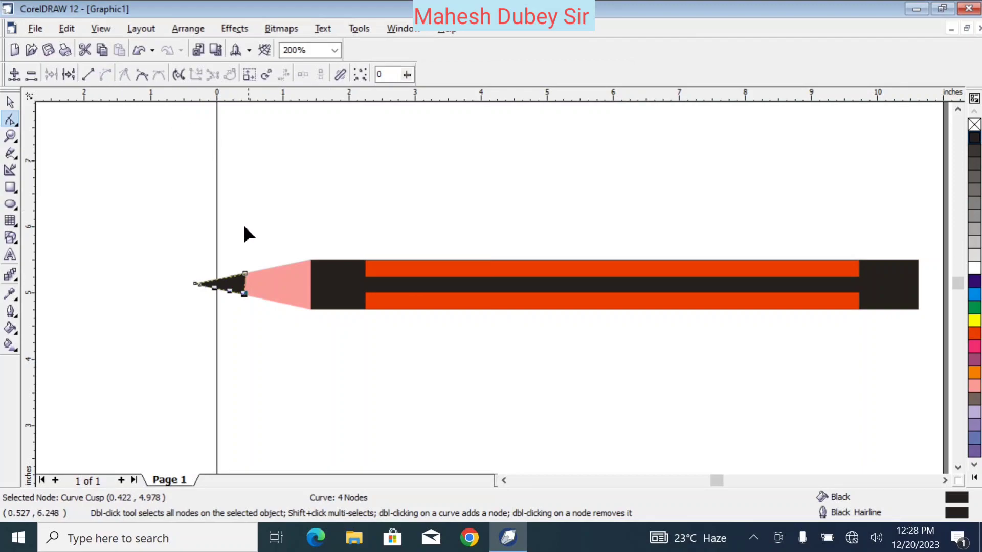
click(246, 276)
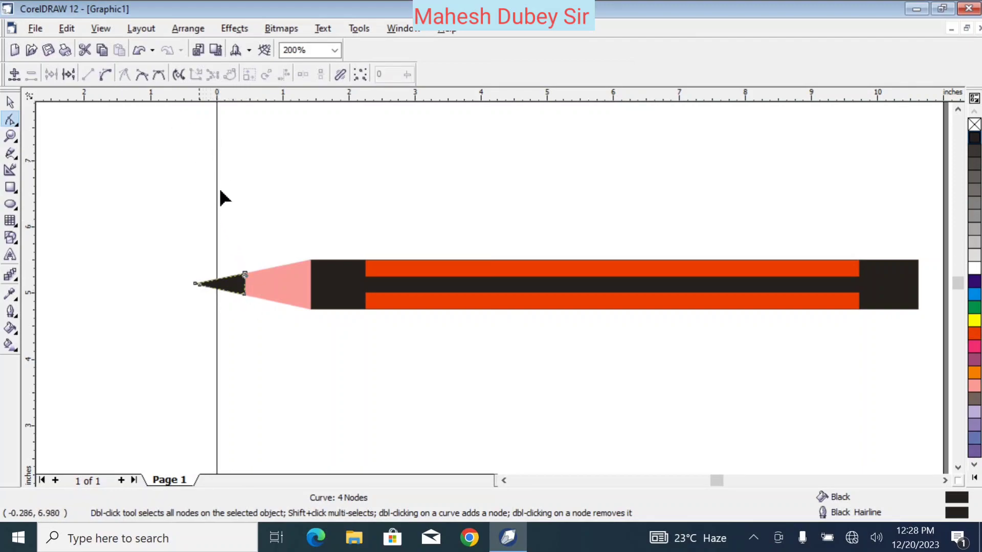
click(105, 75)
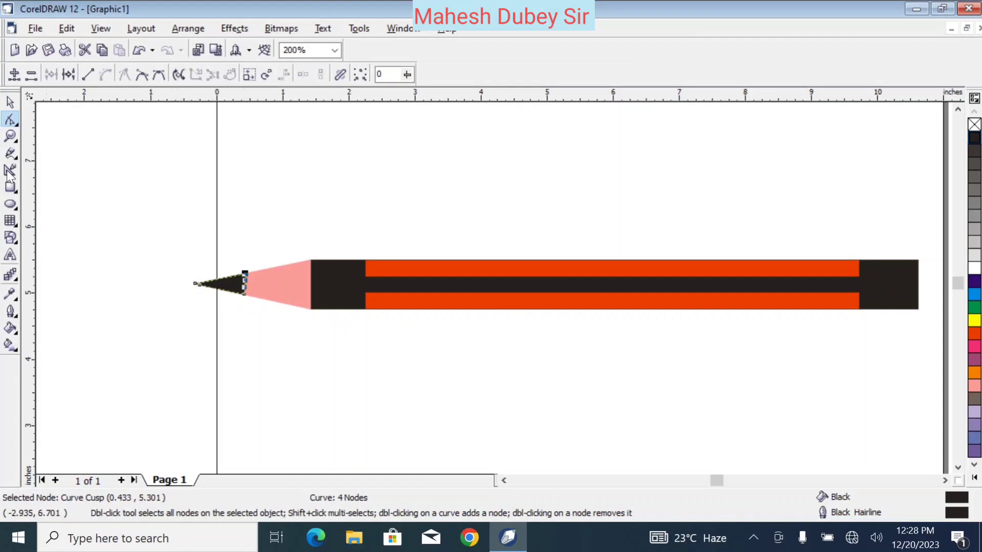
Step: Bend the rear edge of the black point into a rounded arc bulging toward the pink section
click(11, 137)
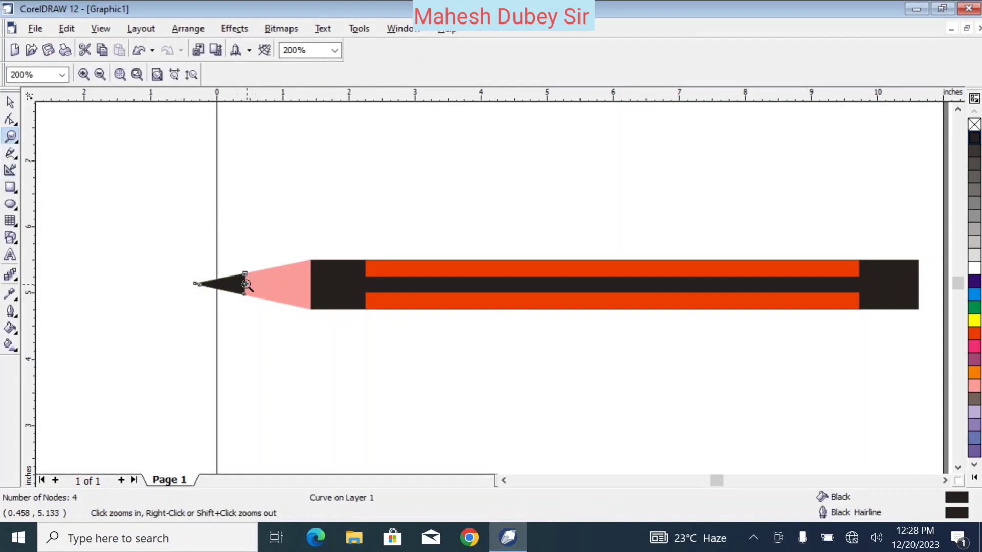
click(247, 284)
click(490, 294)
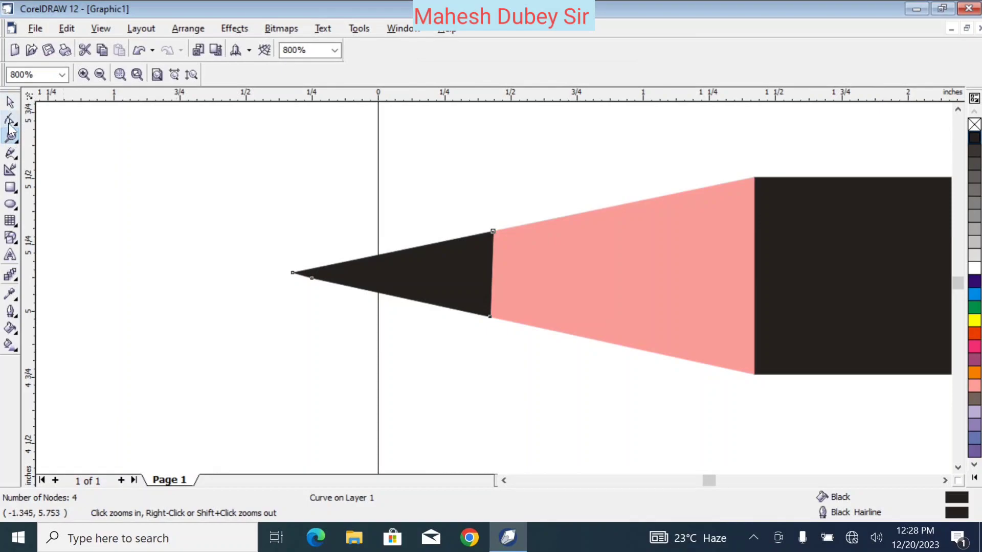
click(10, 119)
click(492, 231)
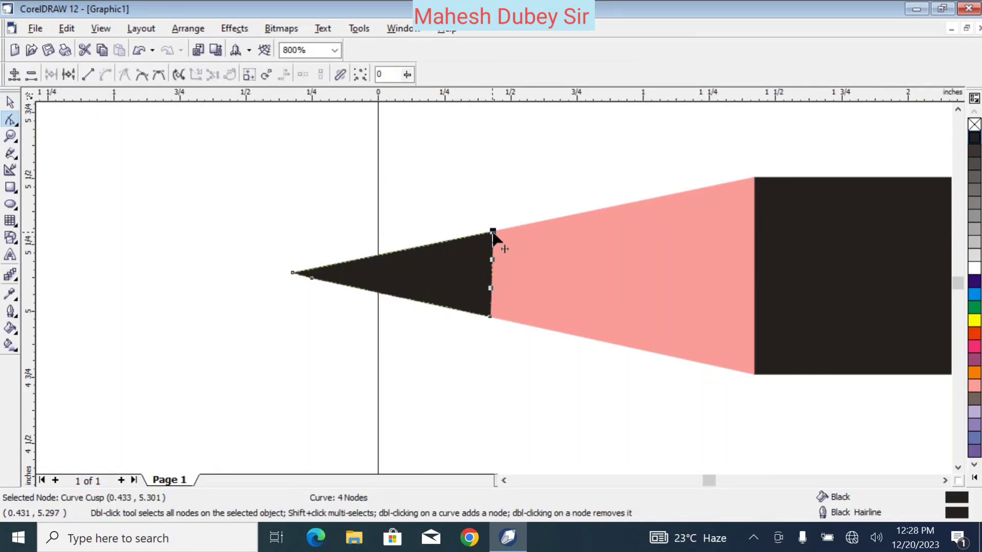
drag(493, 260, 530, 262)
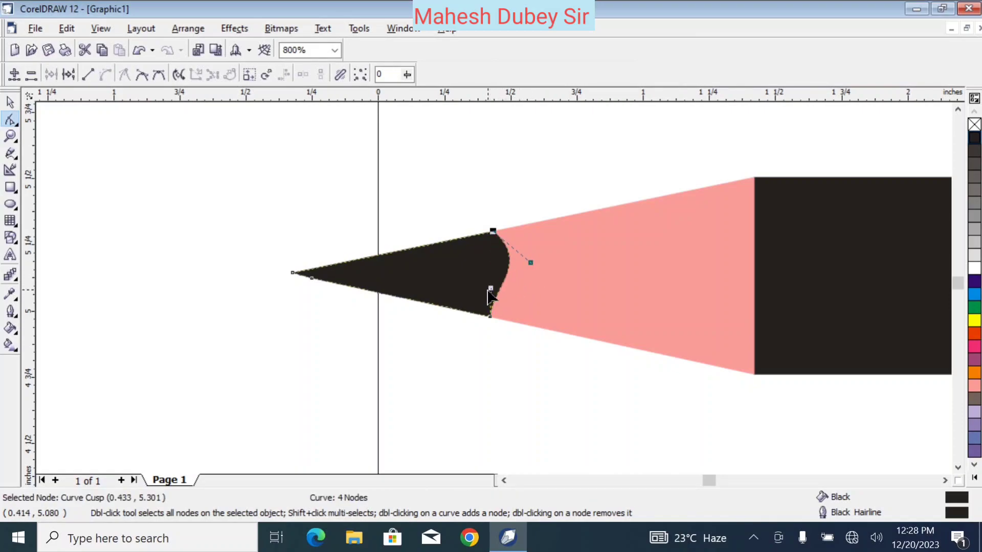
drag(492, 289, 519, 302)
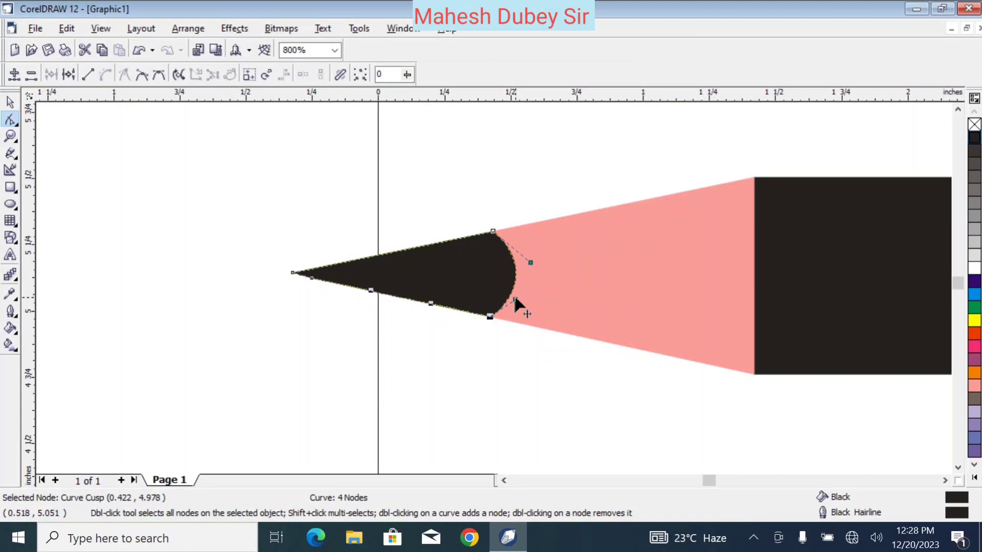
click(11, 106)
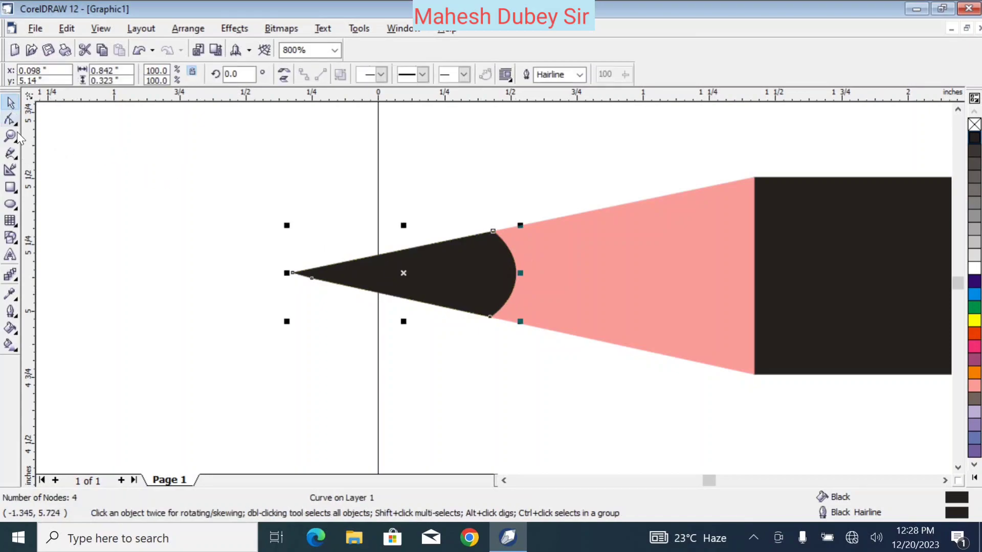
click(13, 136)
click(98, 73)
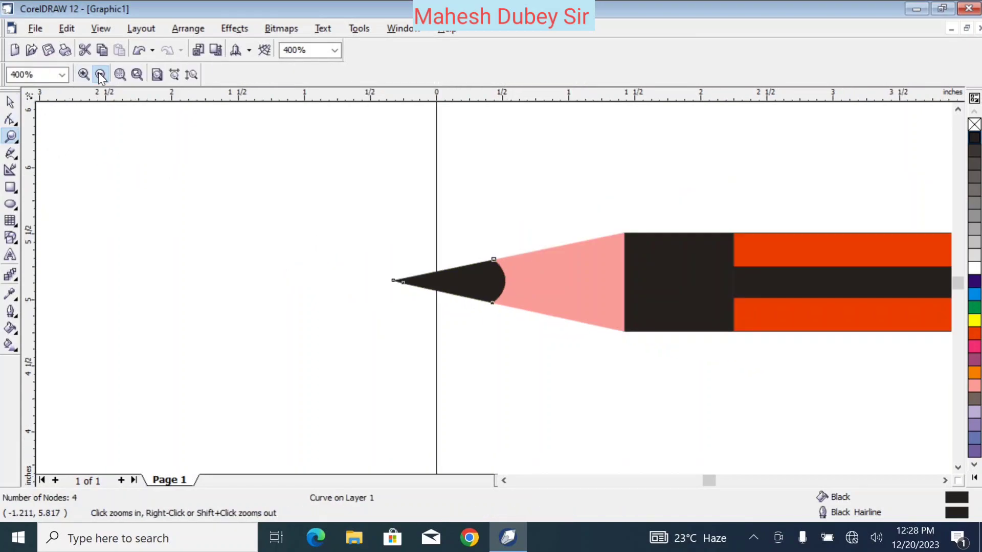
click(98, 72)
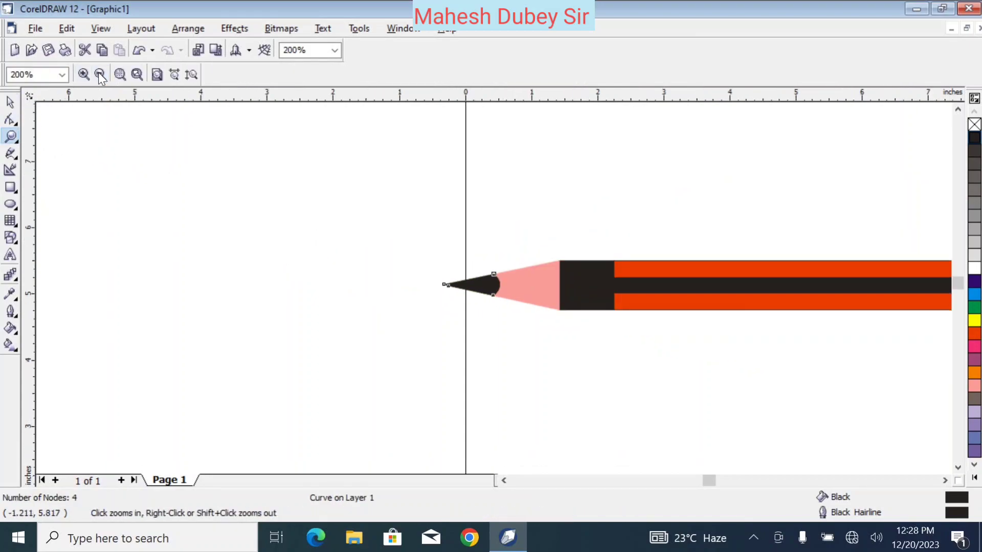
click(943, 481)
click(943, 480)
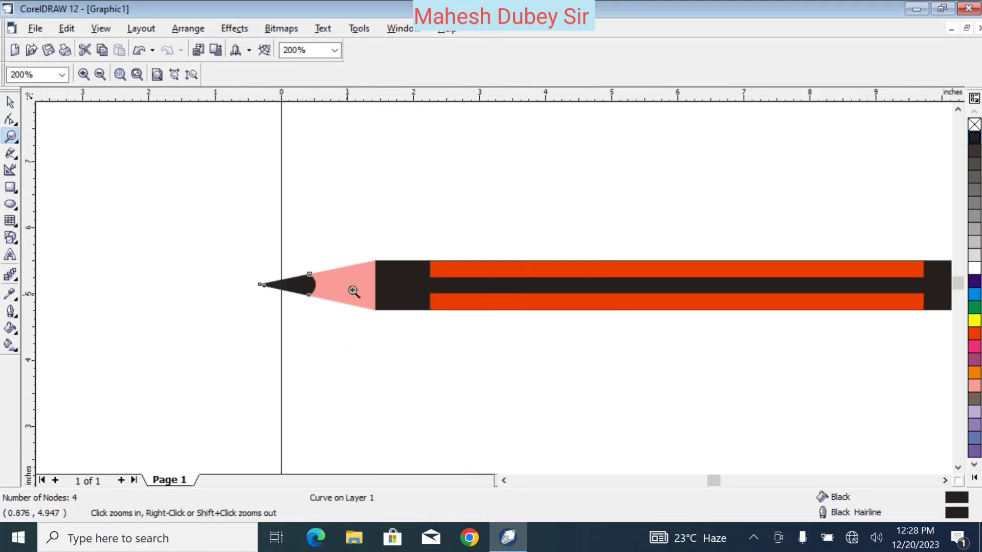
click(946, 480)
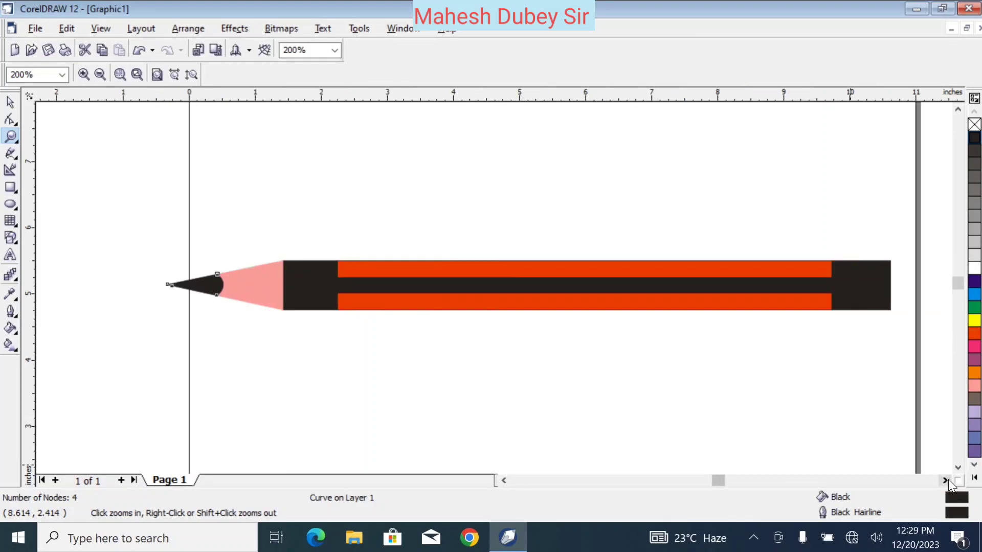
click(12, 102)
click(139, 193)
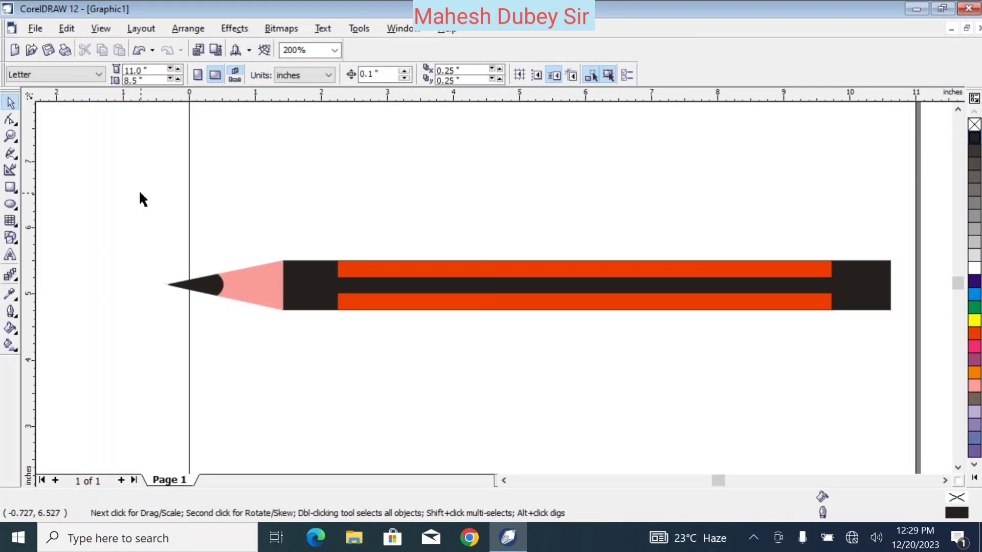
Step: Draw an ellipse about 0.33 by 0.30 inches over the upper corner where the pink tip meets the black section
click(13, 203)
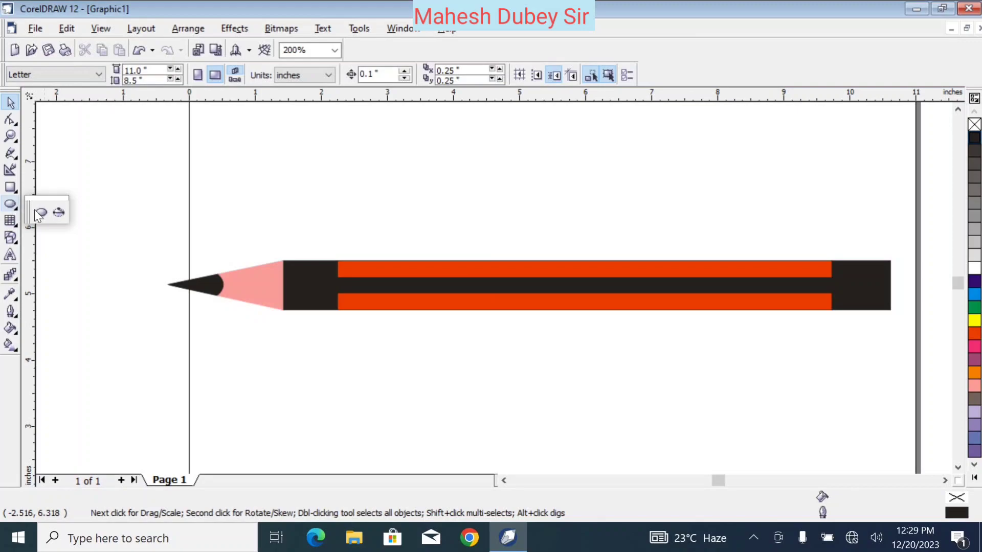
click(41, 213)
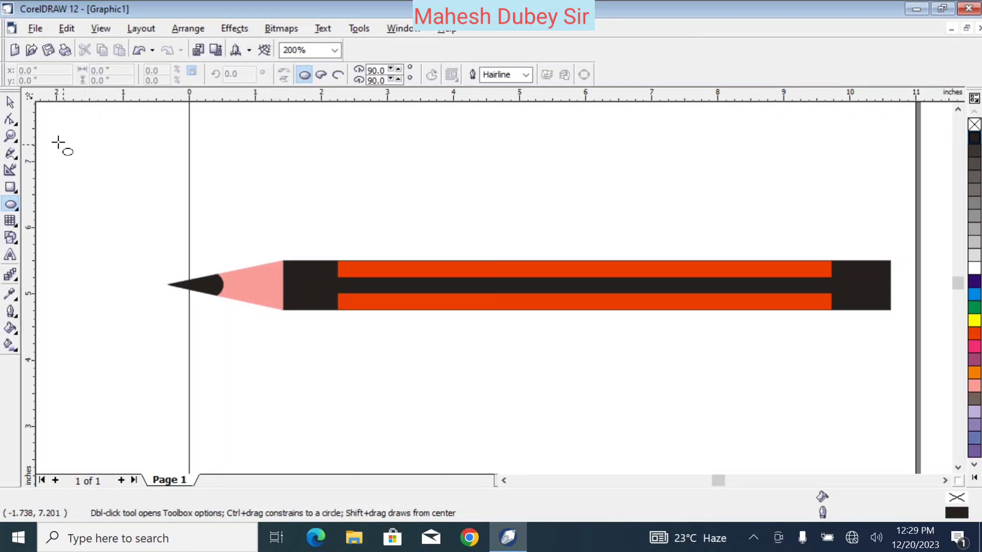
click(10, 135)
click(289, 274)
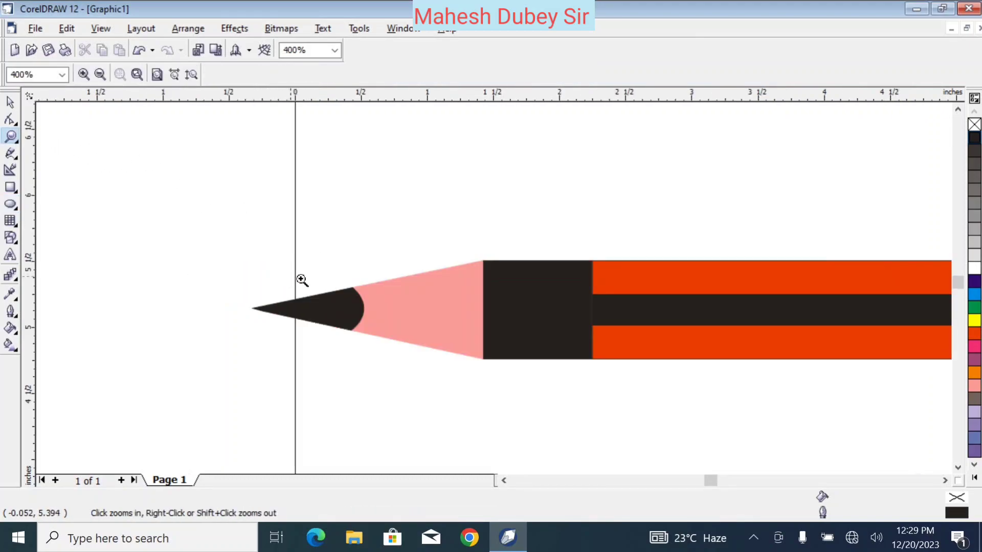
click(520, 294)
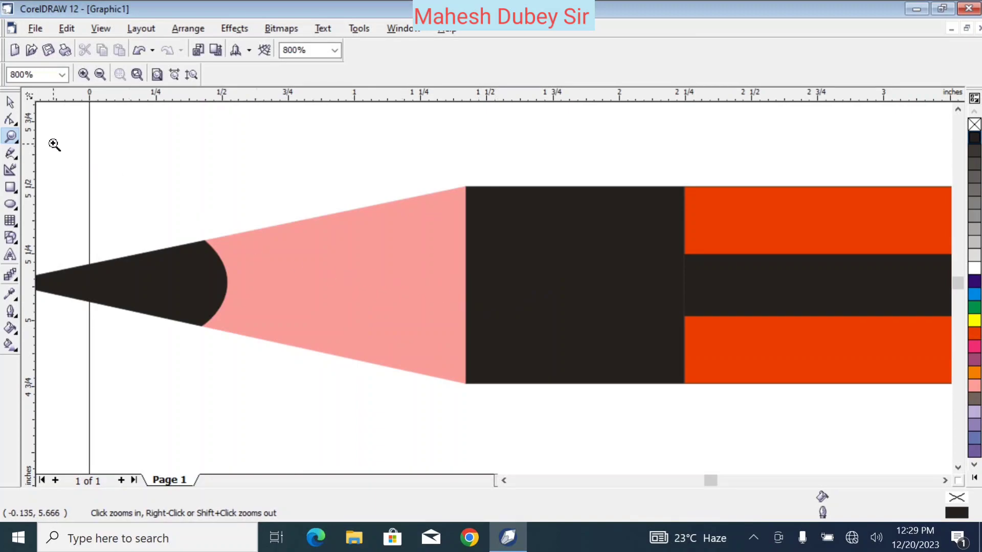
click(10, 204)
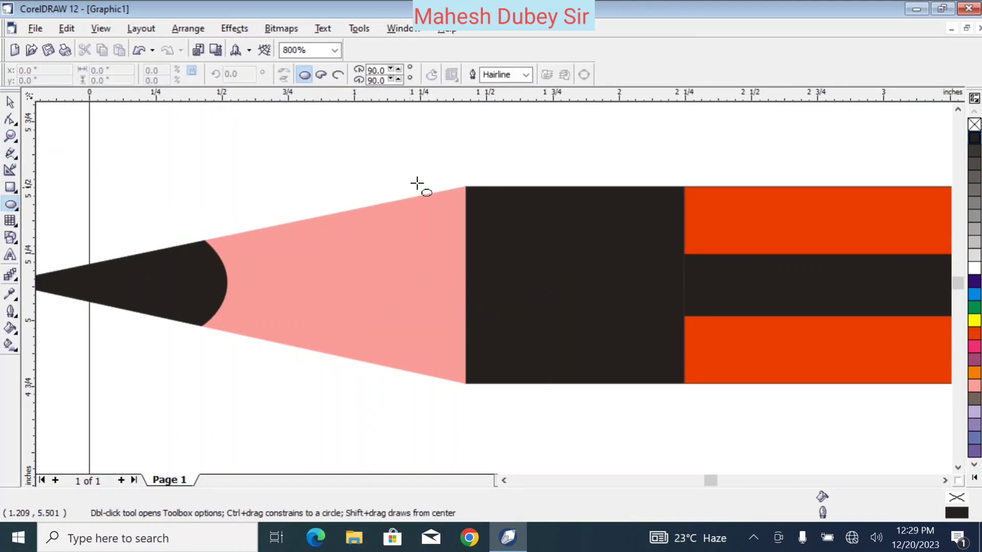
drag(440, 171, 527, 251)
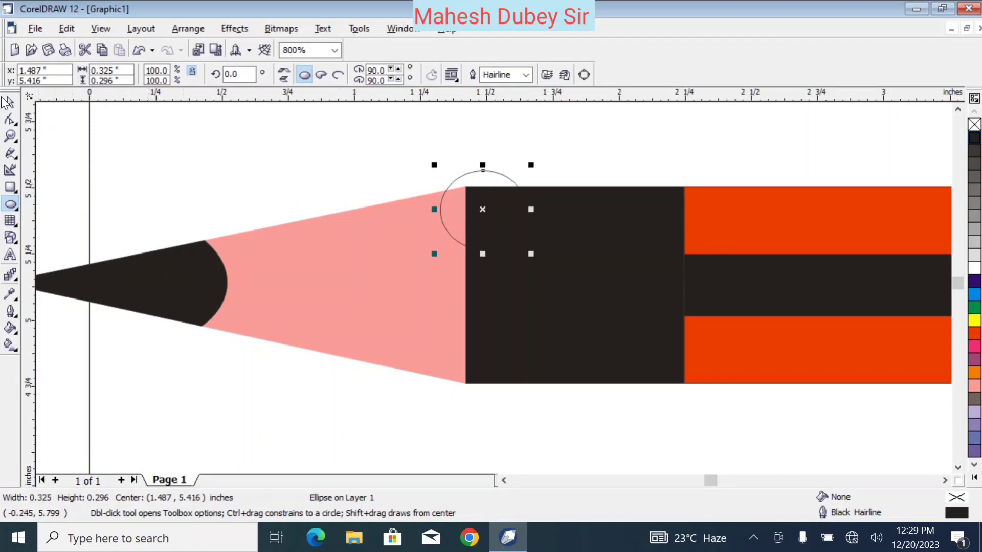
click(10, 103)
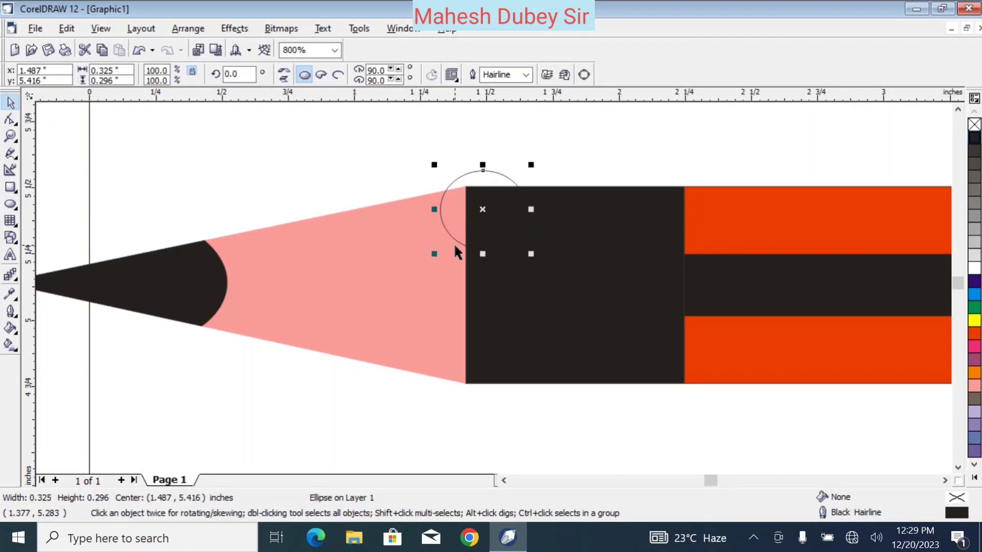
Step: Copy the ellipse down along the pink-black joint and repeat the copy three times to form a column of five overlapping ellipses
drag(455, 243, 516, 272)
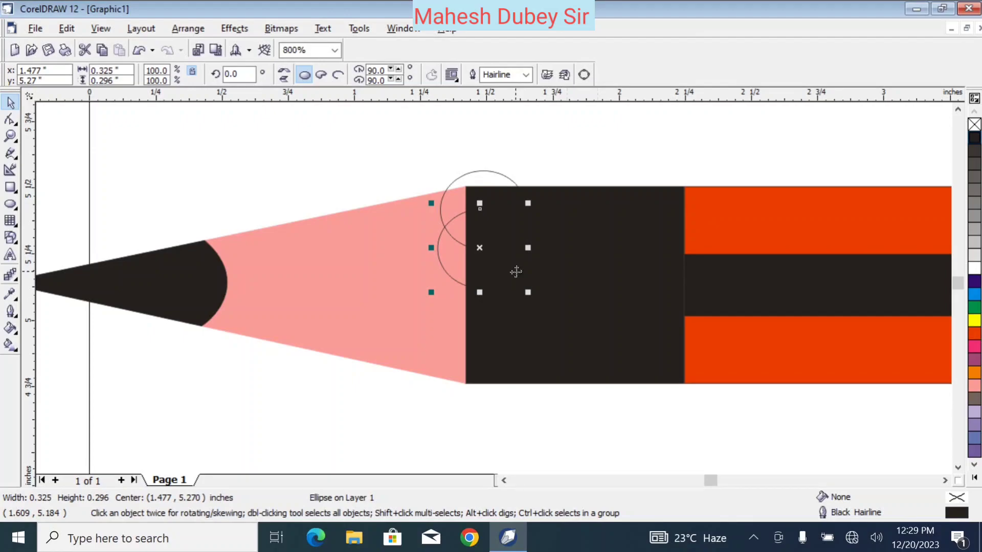
key(ctrl+r)
key(ctrl+r)
key(ctrl+r)
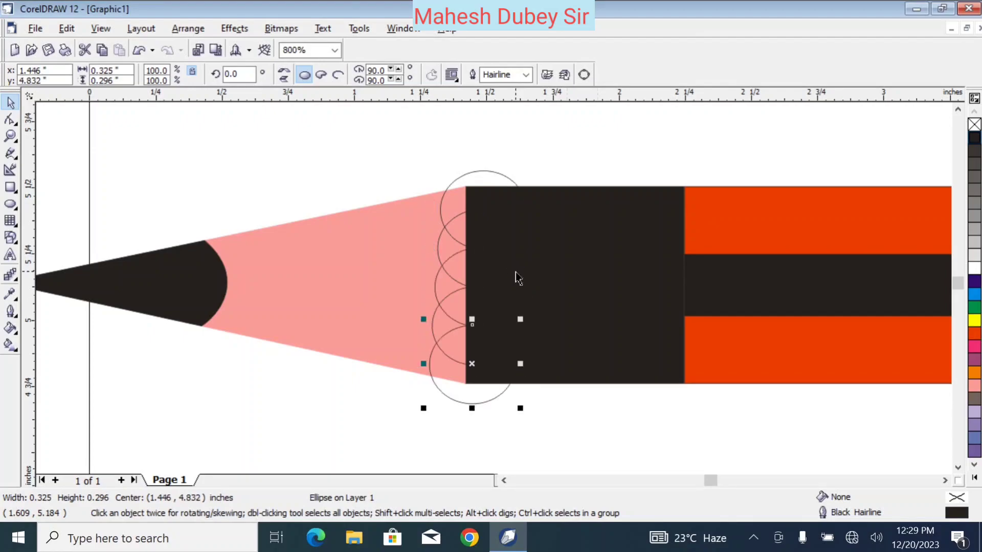
Step: Weld the five overlapping ellipses at the joint into a single scalloped outline
click(352, 160)
drag(407, 152, 544, 424)
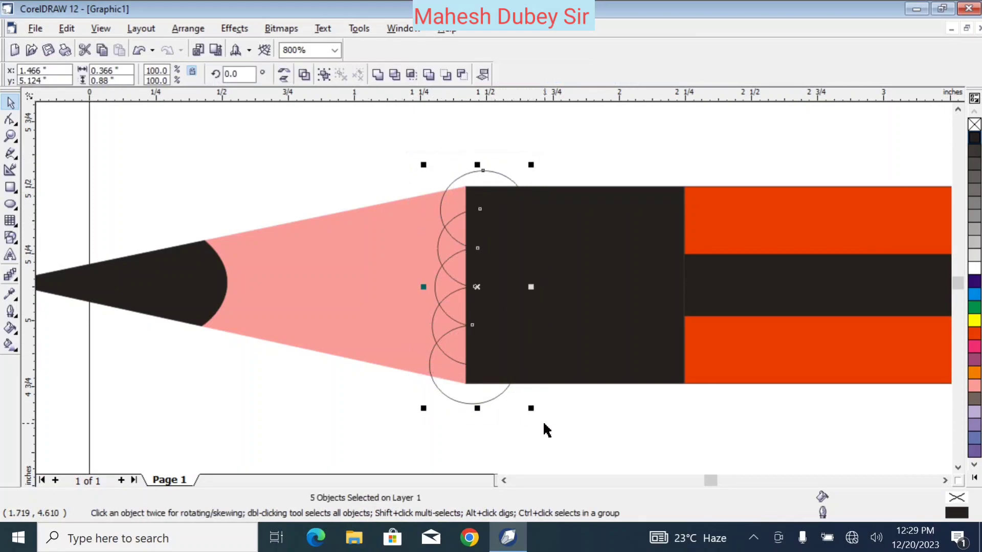
click(378, 75)
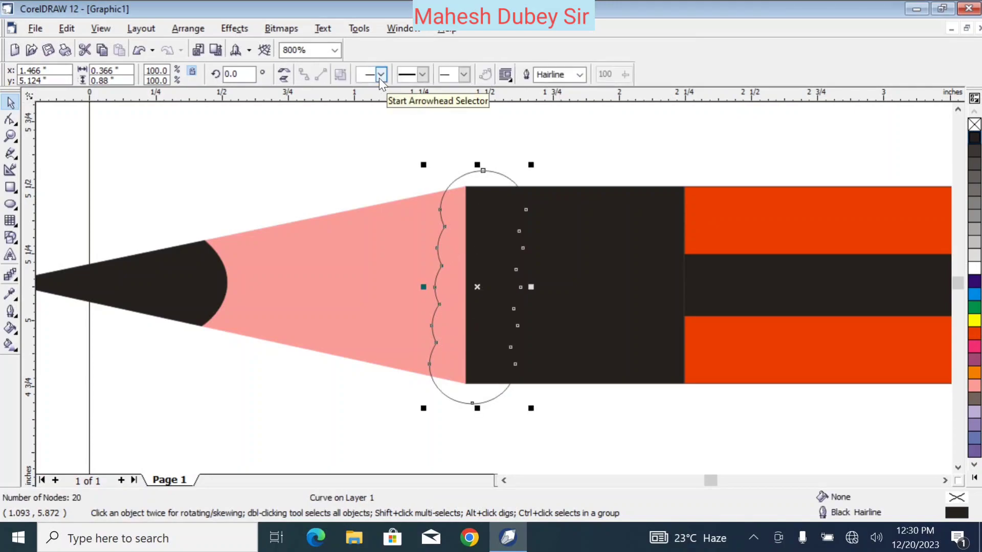
Step: Shift the scalloped outline slightly toward the pencil tip, centering it at about 1.431, 5.136 inches
drag(508, 178, 291, 122)
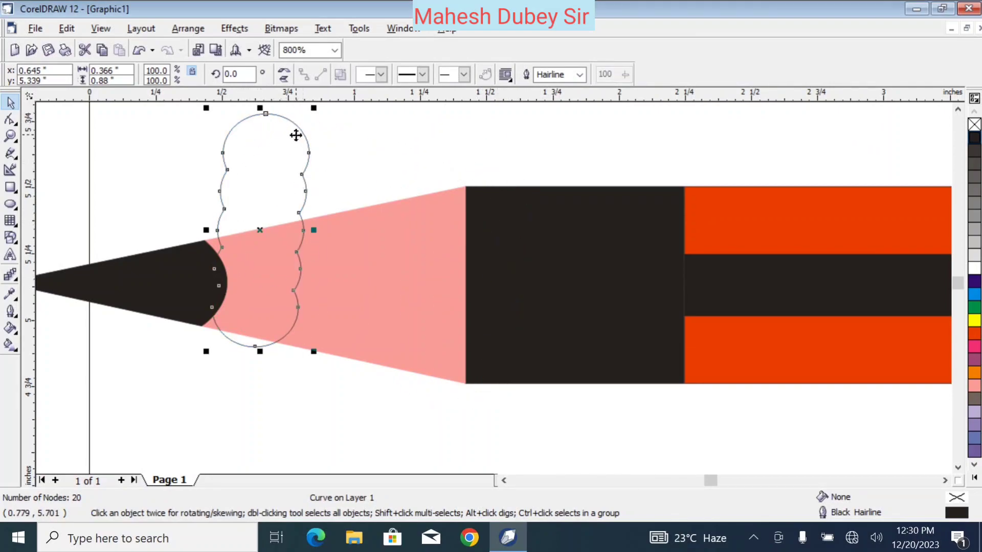
key(ctrl+z)
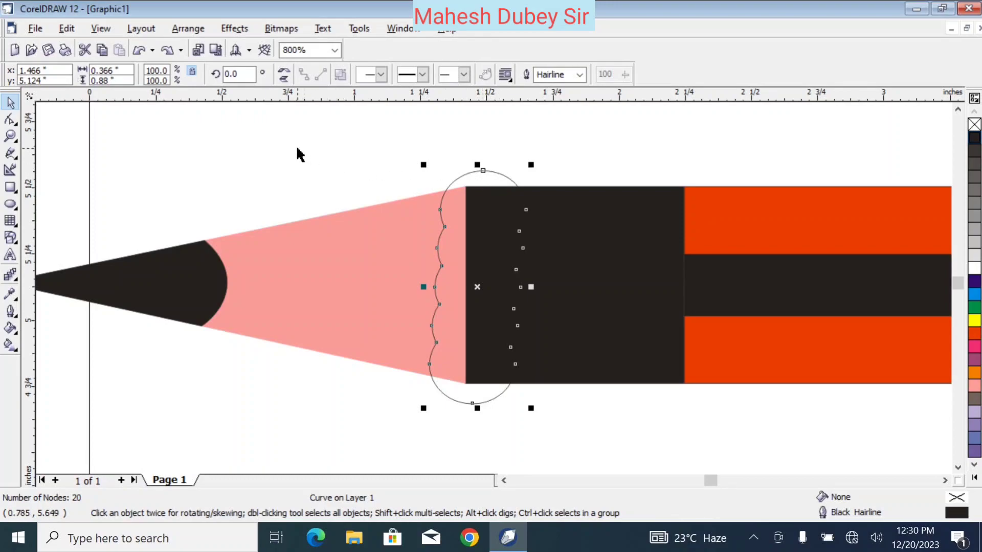
drag(456, 180, 445, 181)
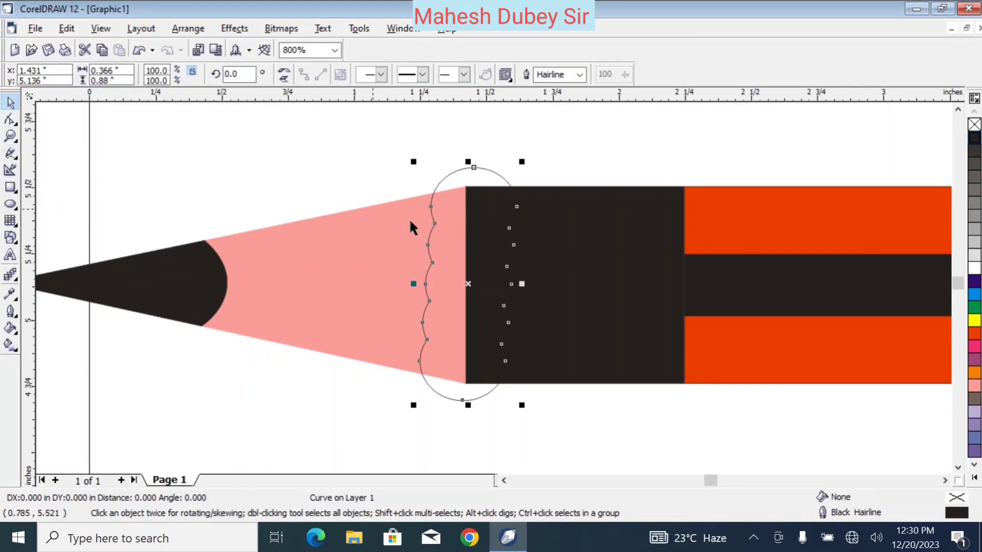
click(9, 122)
click(10, 102)
click(427, 154)
click(474, 167)
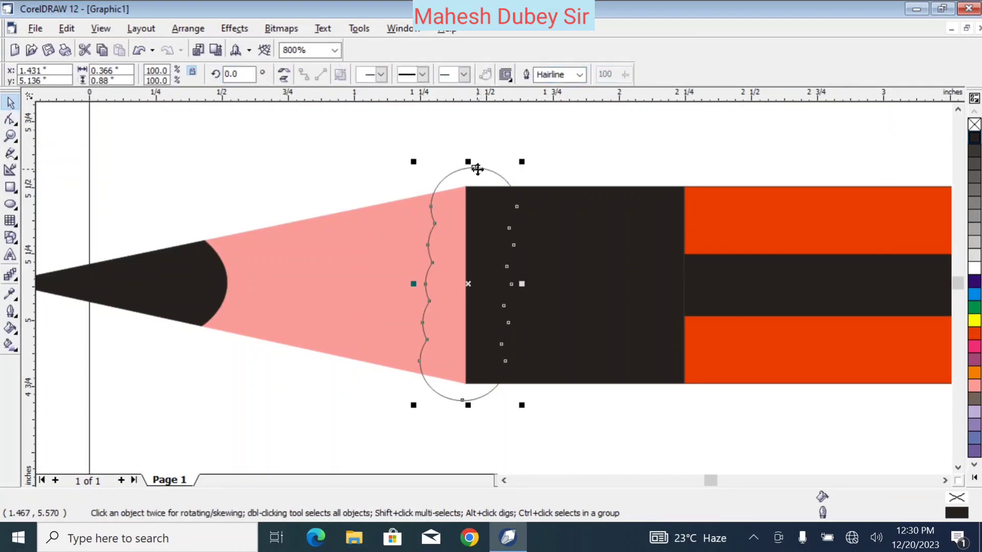
click(11, 122)
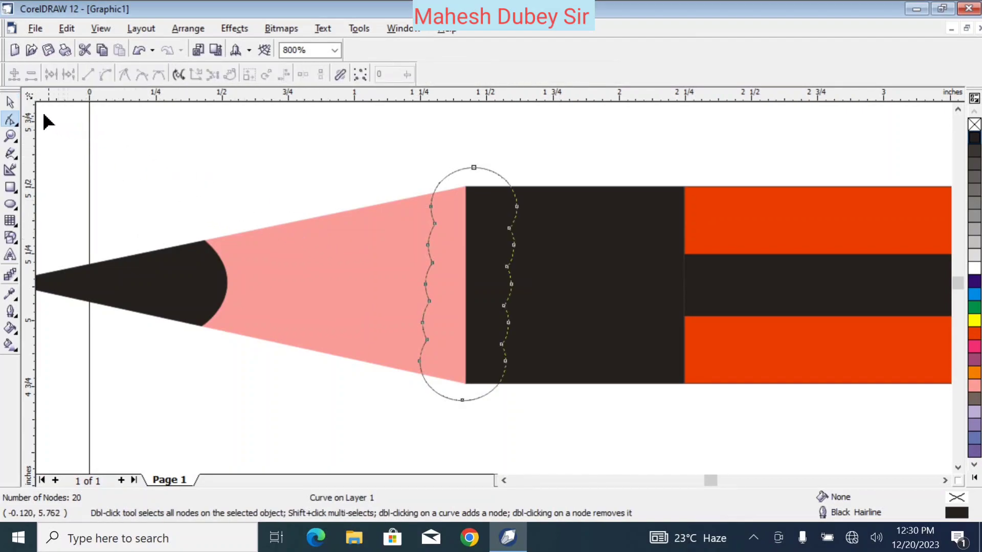
Step: Turn Snap To Objects off and on again
click(72, 32)
mouse_move(92, 29)
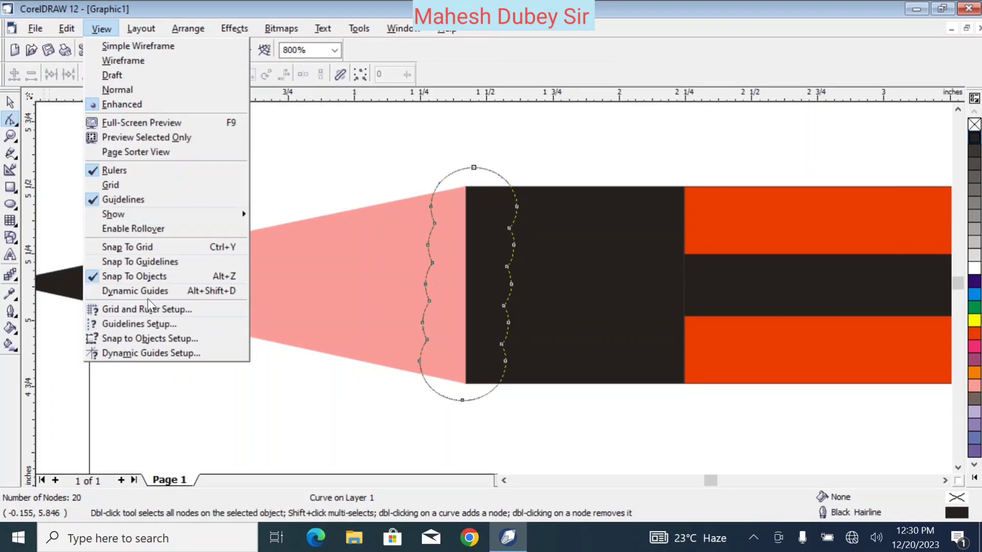
click(121, 278)
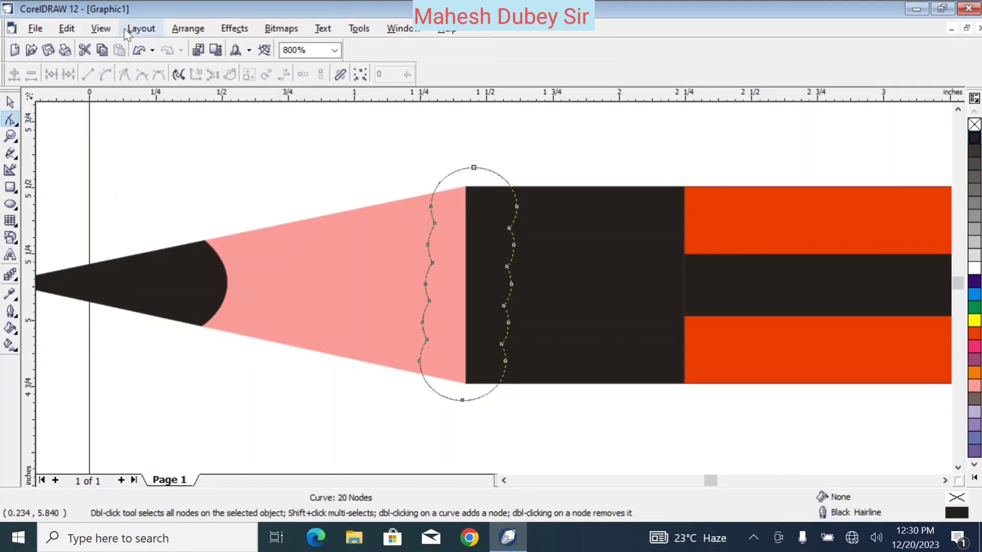
click(102, 29)
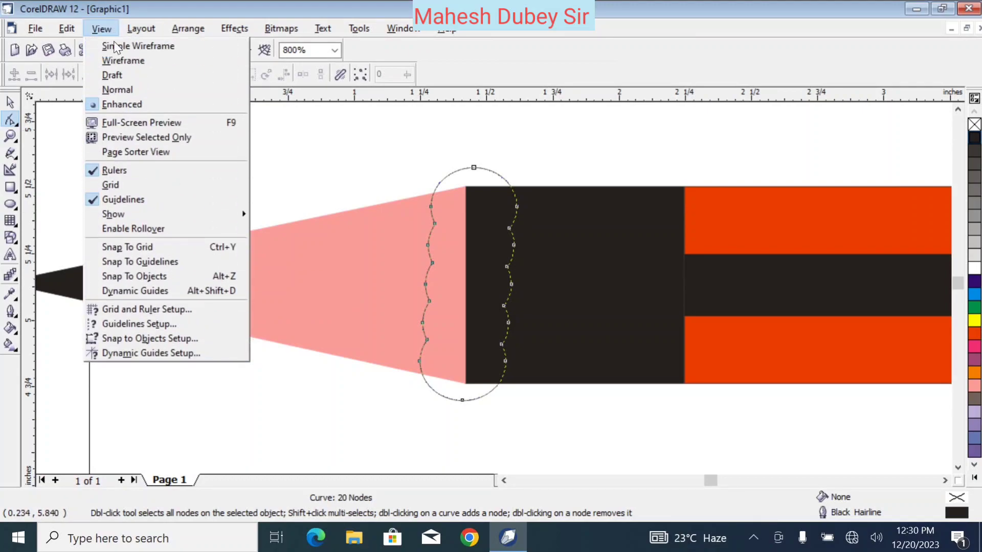
click(162, 281)
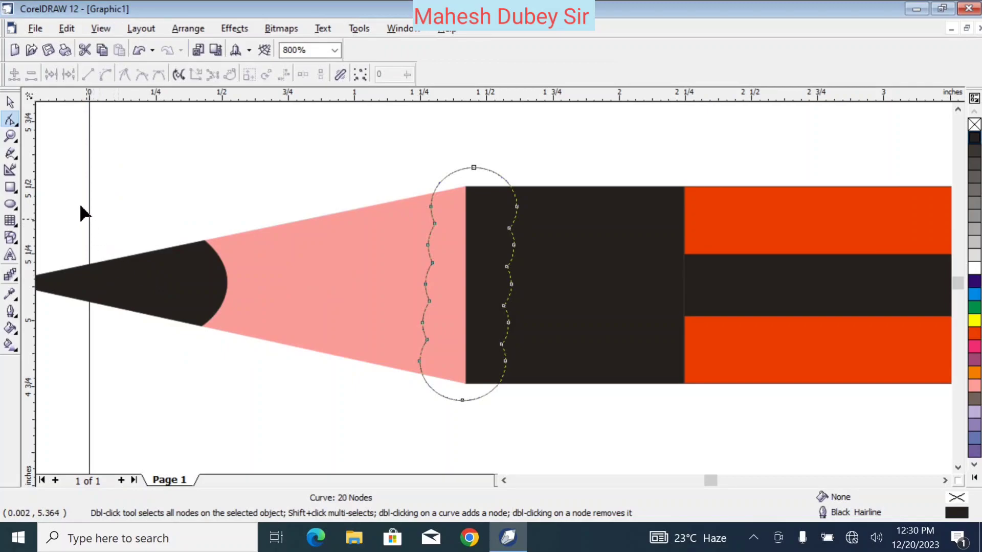
click(10, 102)
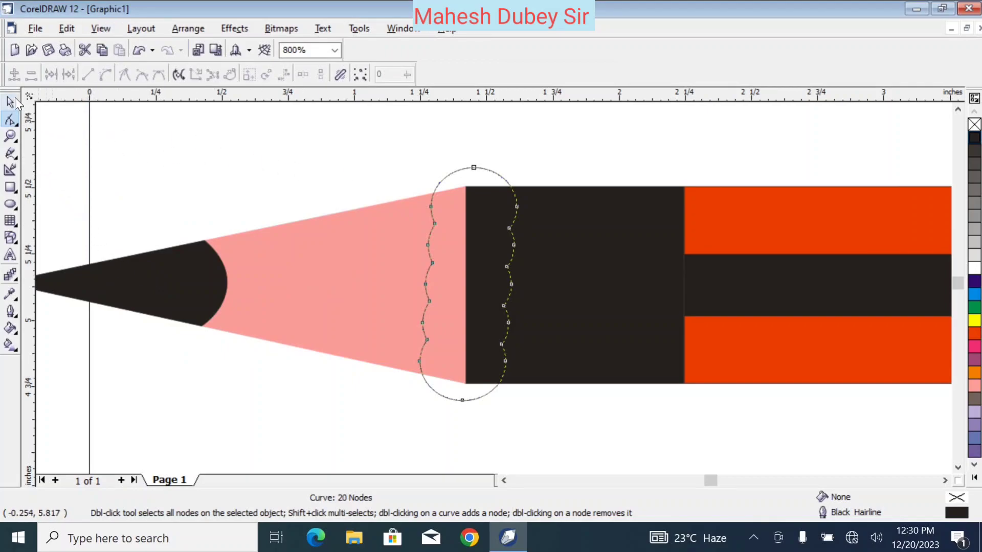
key(F10)
click(10, 103)
key(F10)
click(10, 102)
Step: Intersect the pink tip section with the scalloped outline to create a scalloped strip beside the black section
click(322, 179)
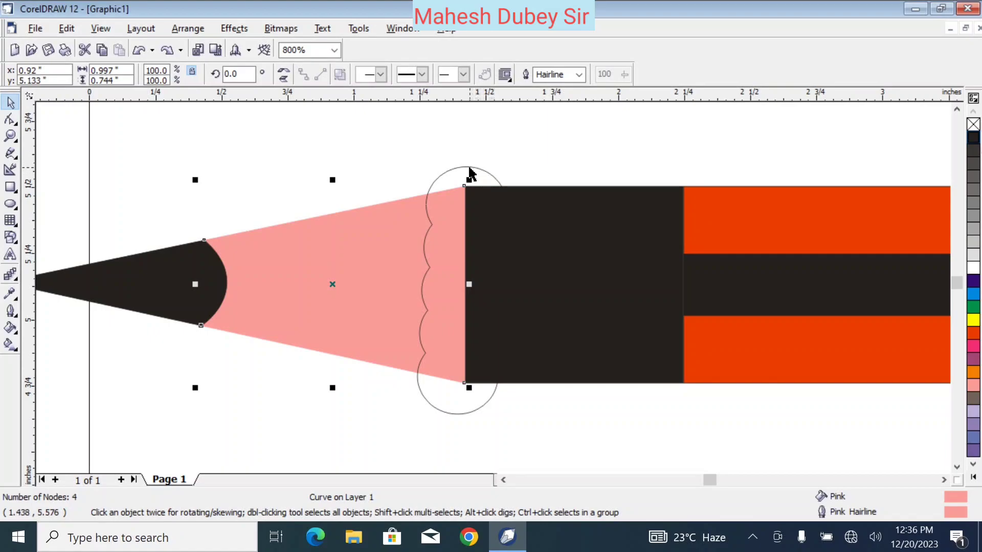
shift+click(469, 168)
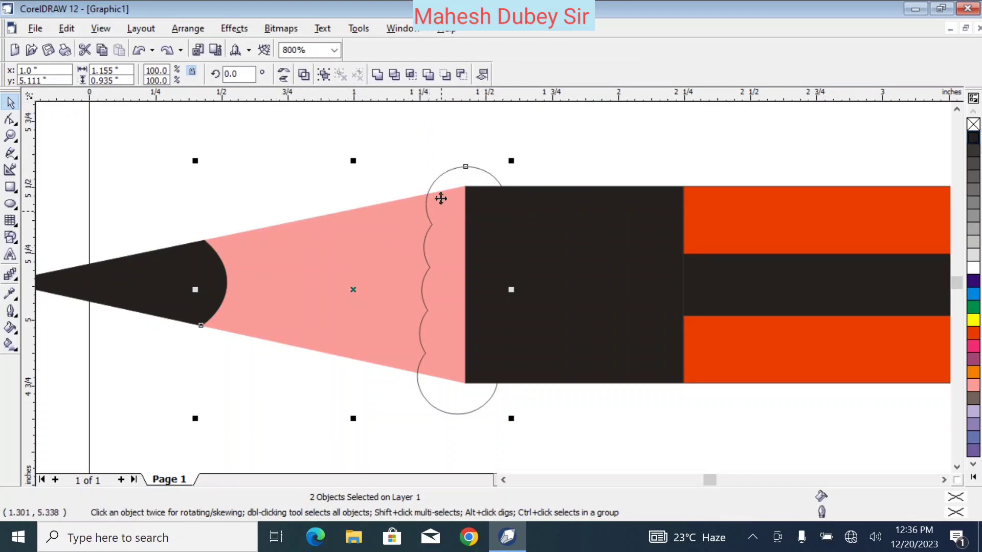
click(412, 78)
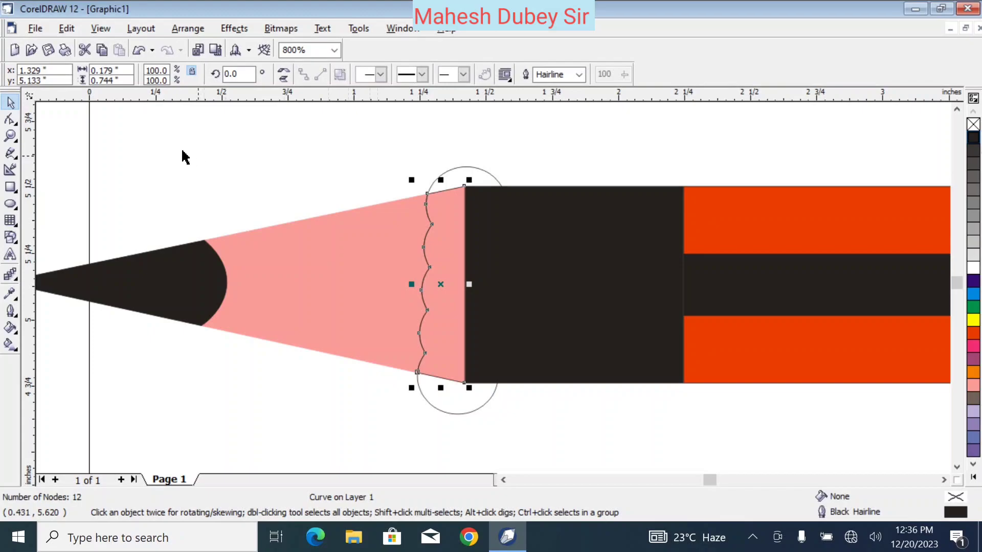
Step: Move the leftover scalloped outline off the joint and delete it
click(175, 130)
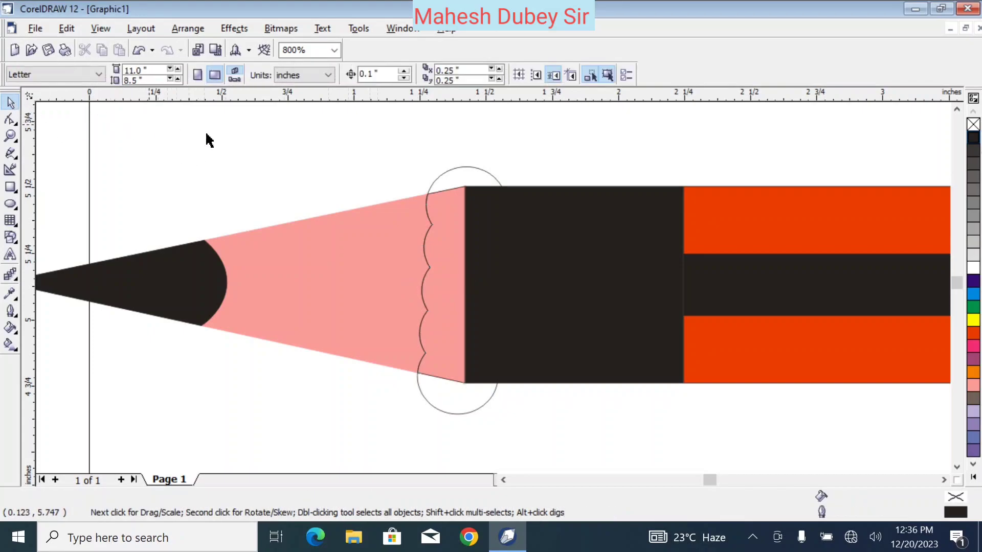
mouse_move(457, 174)
mouse_down()
mouse_move(355, 149)
mouse_move(196, 160)
mouse_up()
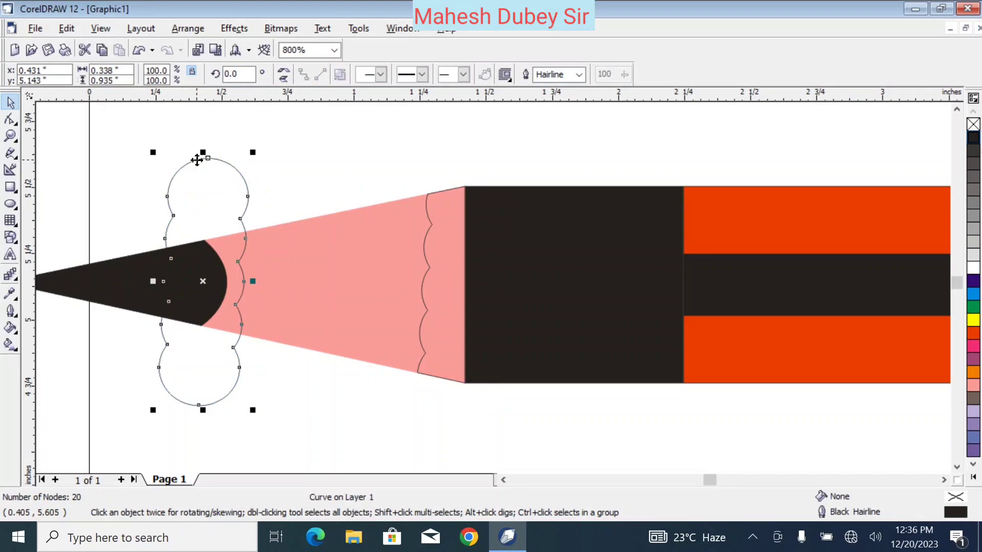
key(Delete)
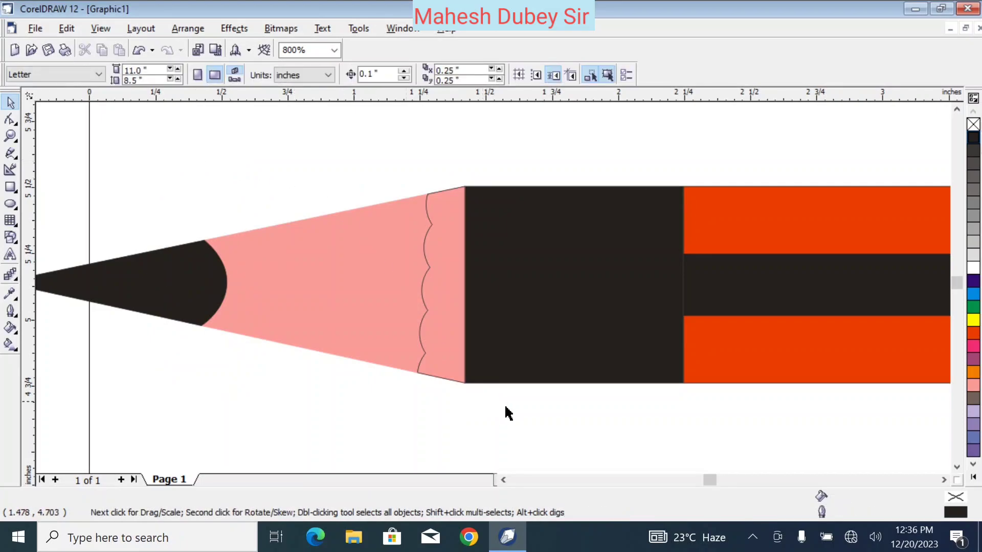
Step: Fill the scalloped strip between the pink tip and the black section with Black
click(14, 135)
click(100, 75)
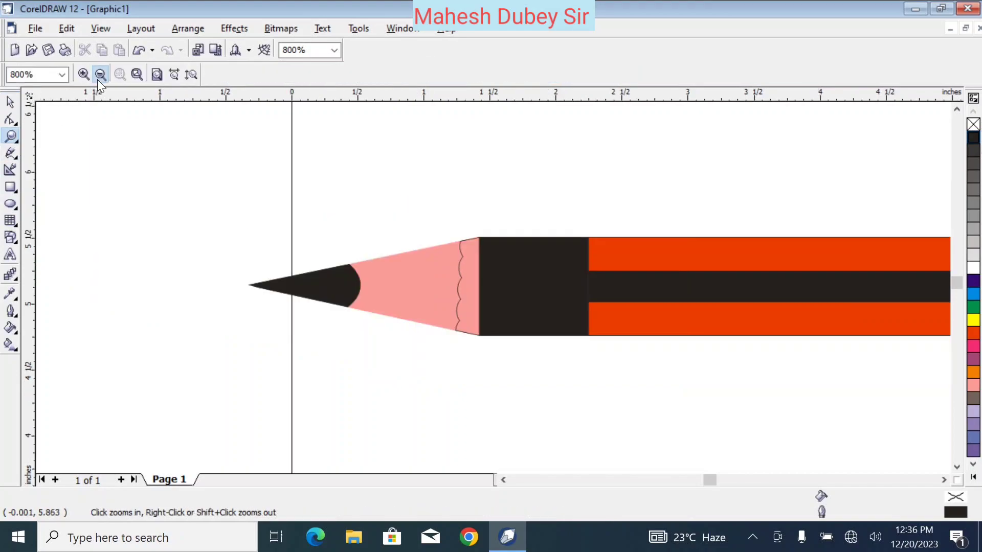
click(10, 102)
click(473, 298)
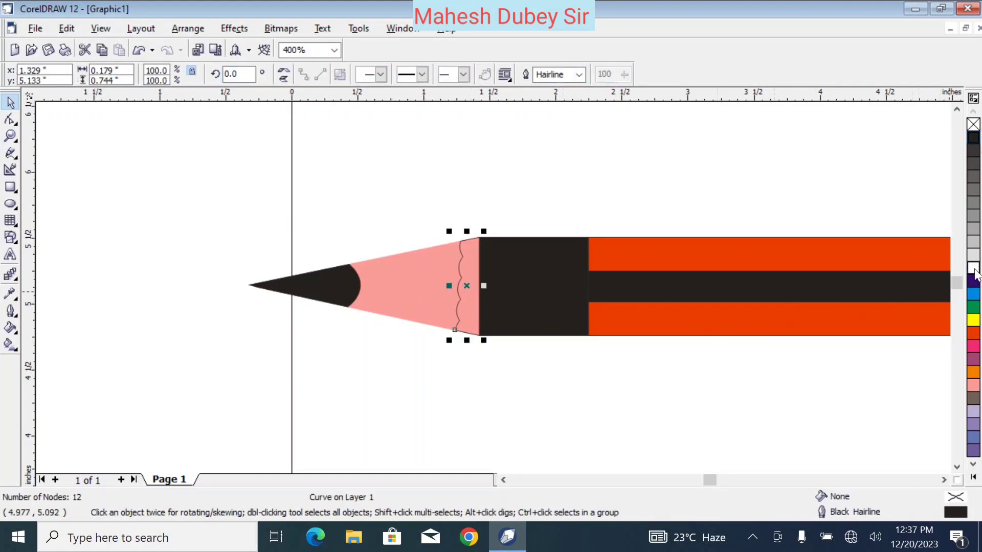
click(976, 143)
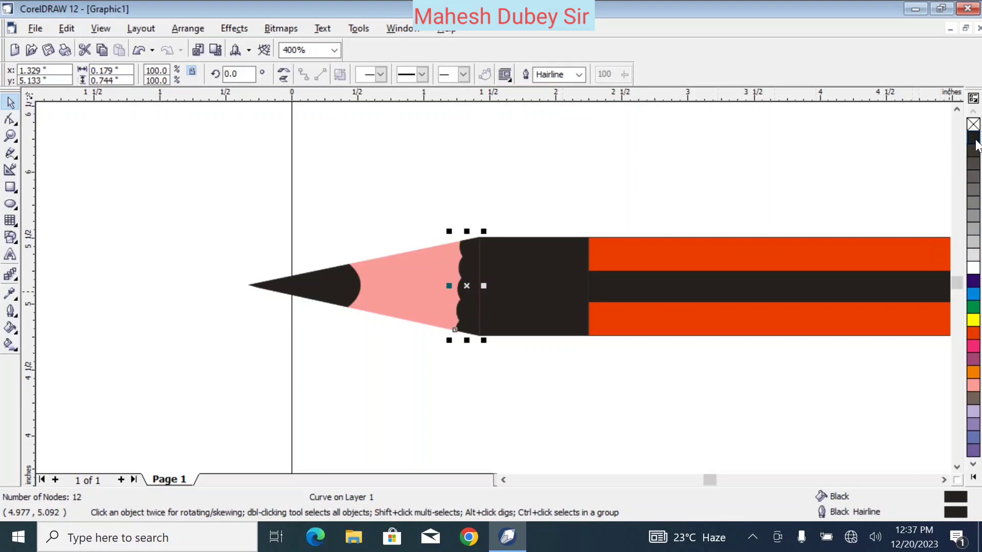
click(545, 285)
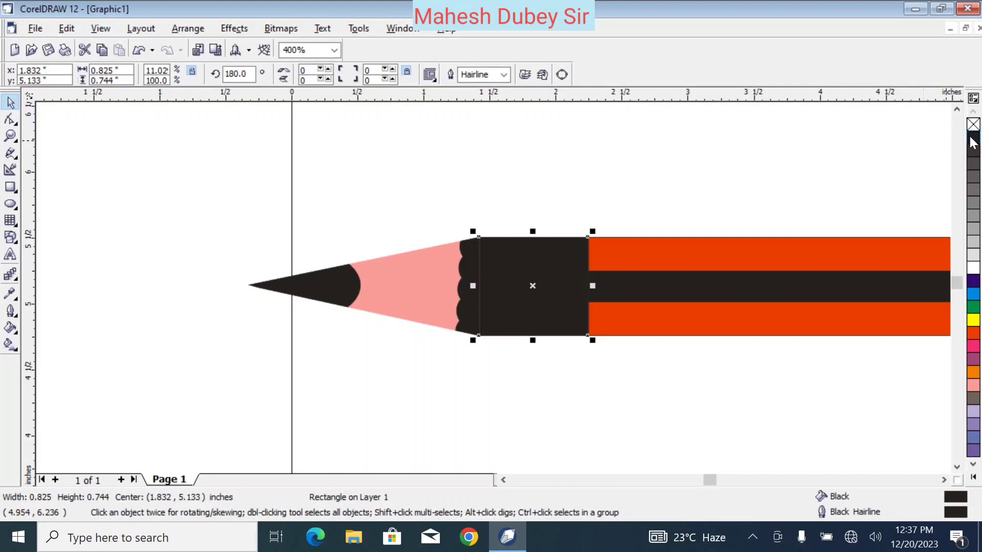
click(516, 176)
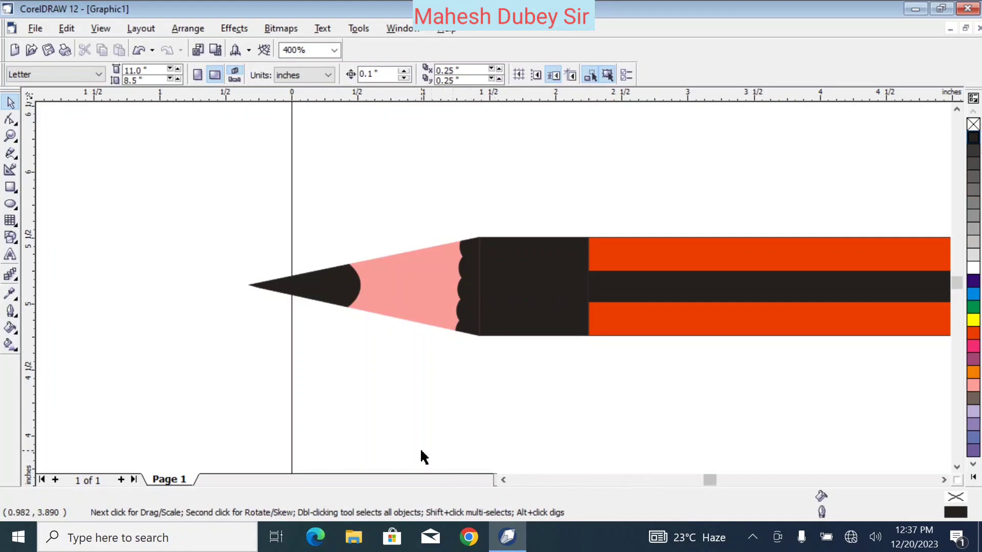
Step: Add the artistic text "Kshama Computer Institute" in the blank area of the page above the pencil
click(11, 135)
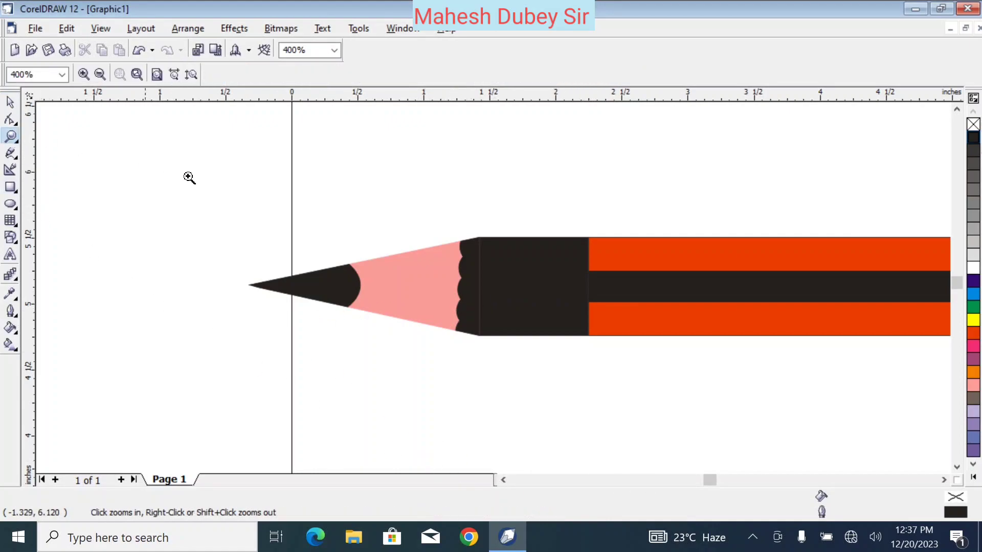
click(100, 74)
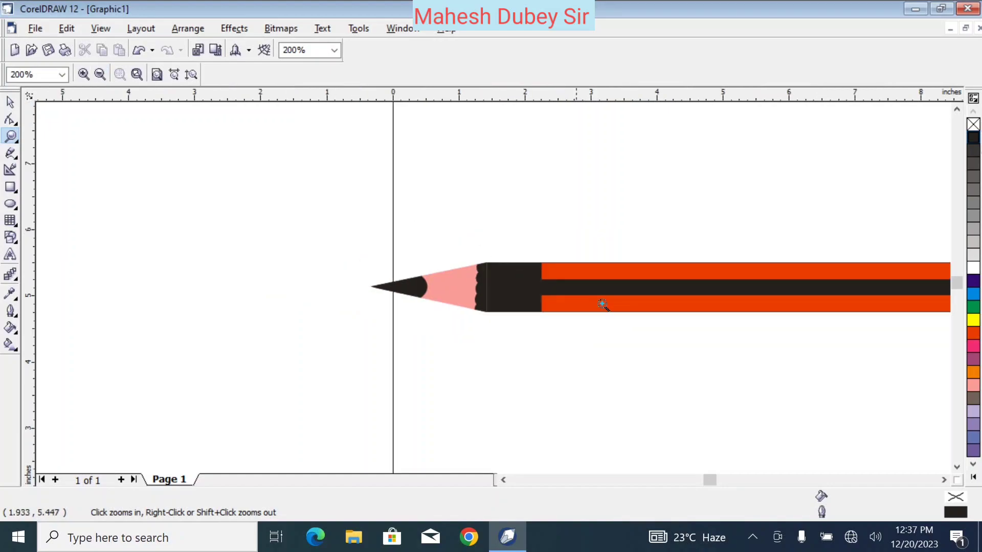
click(659, 331)
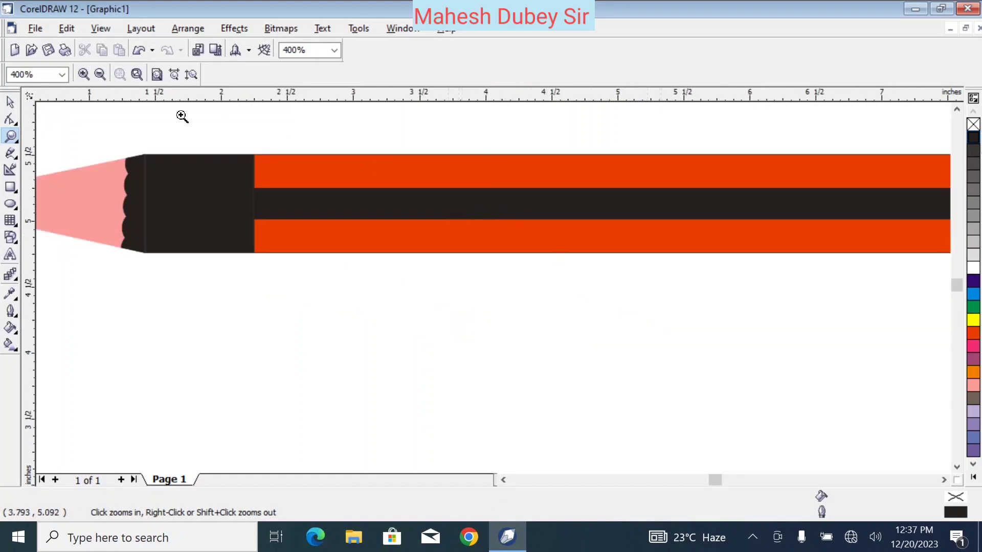
click(100, 74)
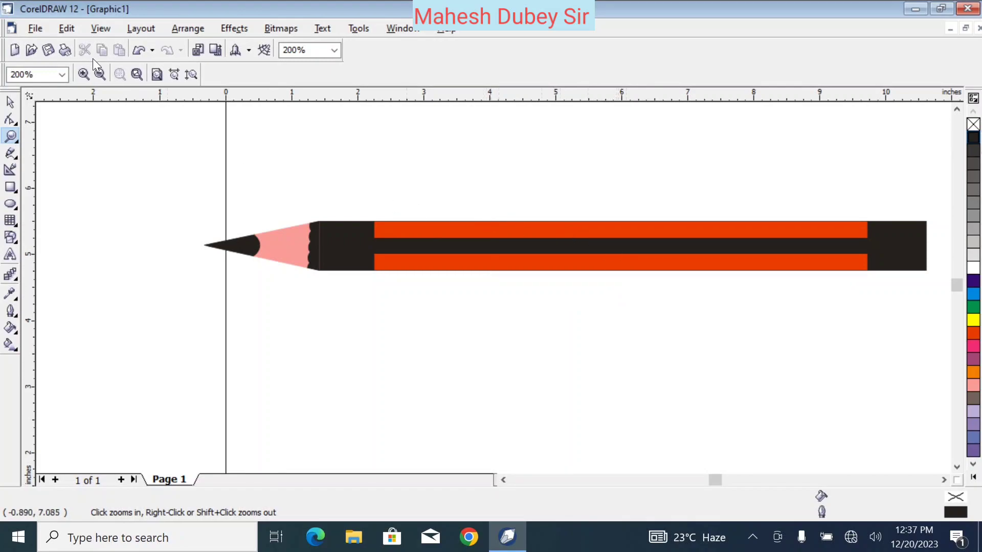
click(99, 78)
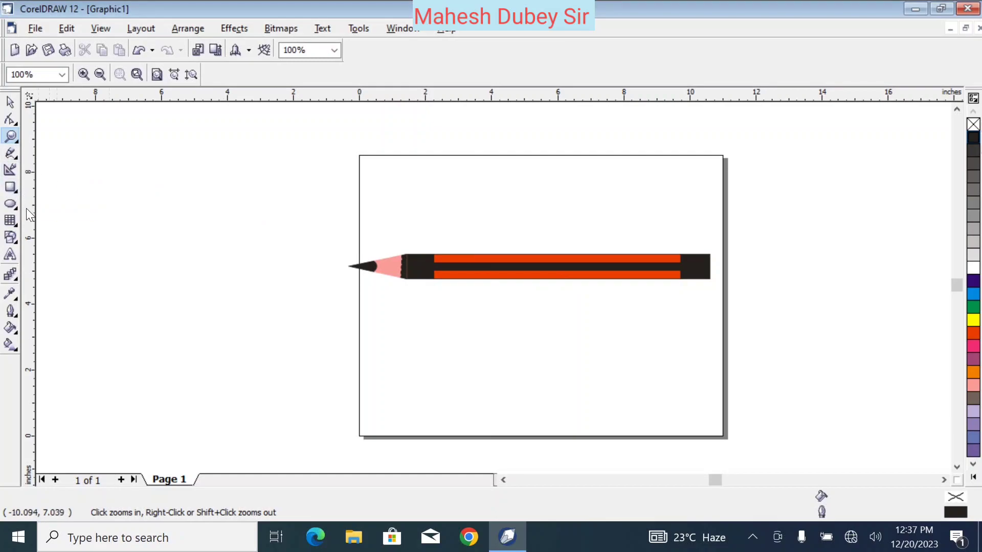
click(11, 255)
click(462, 208)
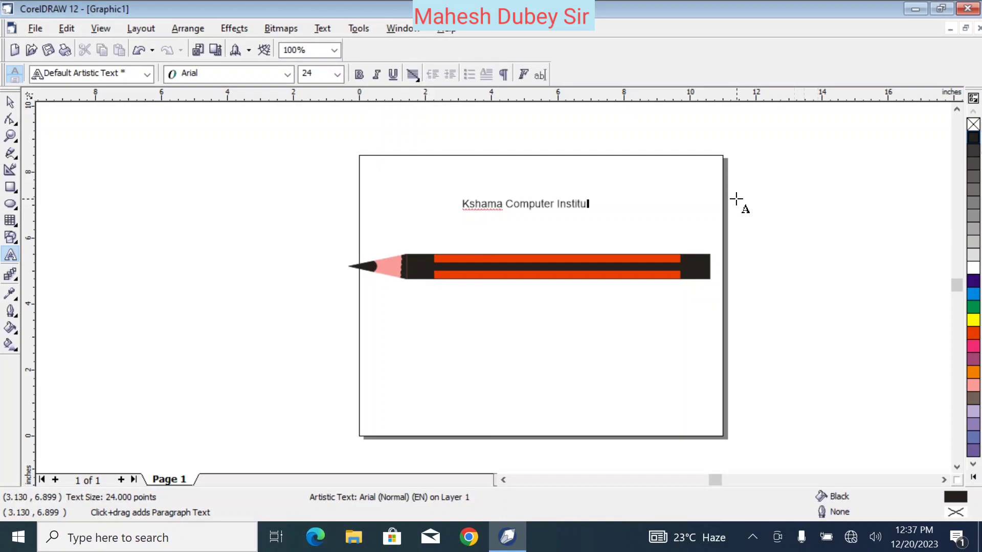
Step: Move the text onto the pencil's body and scale it down to about 18.9 points
click(14, 104)
drag(574, 202, 596, 262)
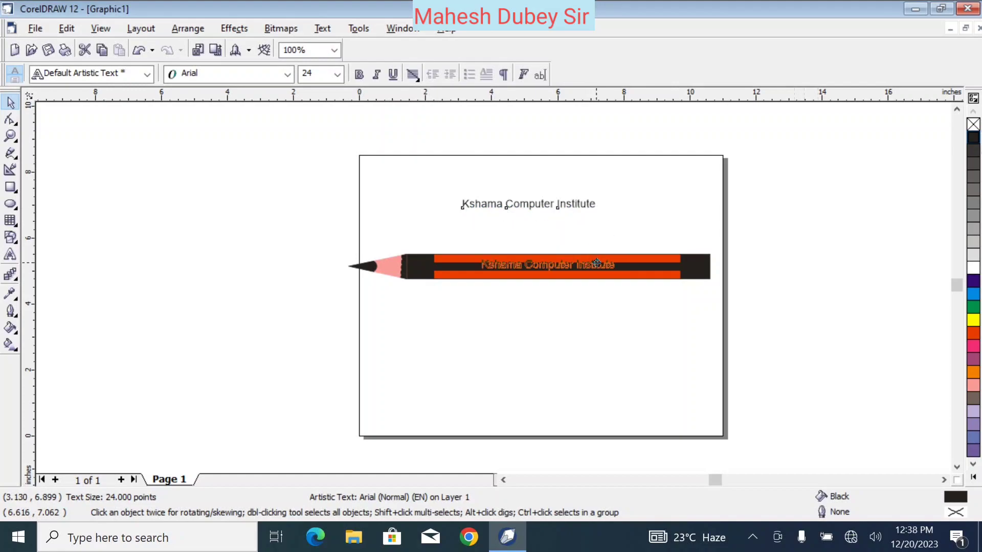
mouse_move(596, 263)
mouse_down()
mouse_move(606, 275)
mouse_move(591, 272)
mouse_up()
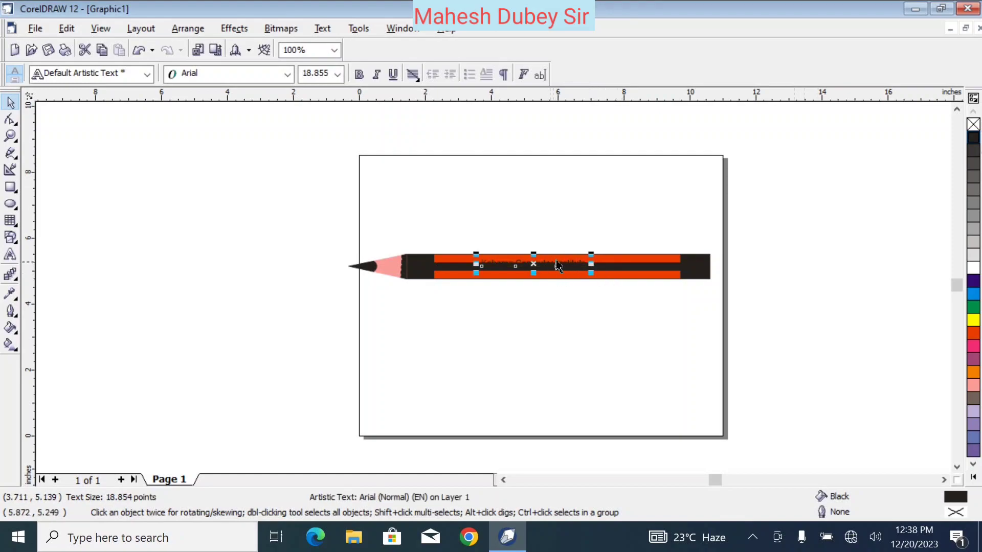
Step: Set the text's fill and outline to White and position it over the pencil's black center stripe
click(563, 267)
click(562, 264)
click(974, 268)
right_click(974, 268)
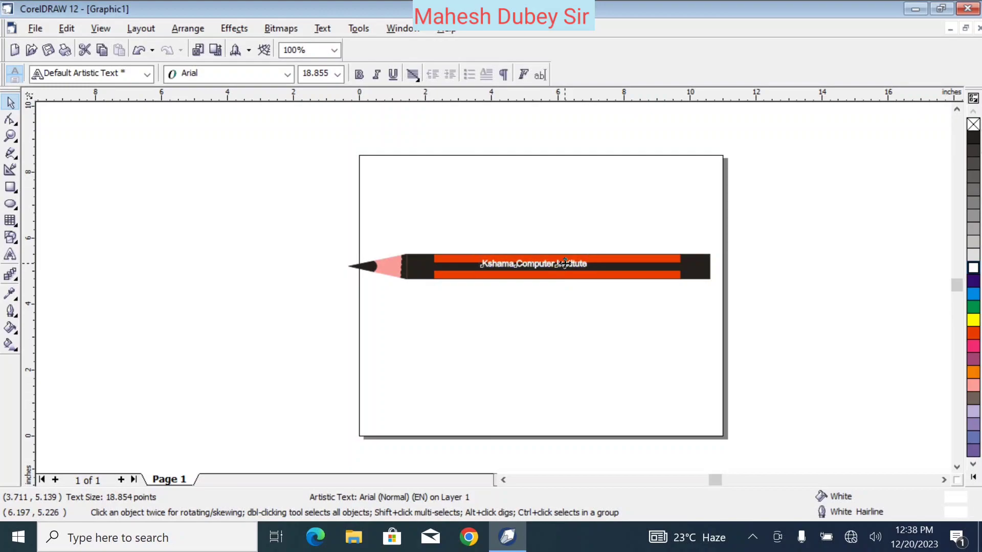
drag(563, 264, 571, 269)
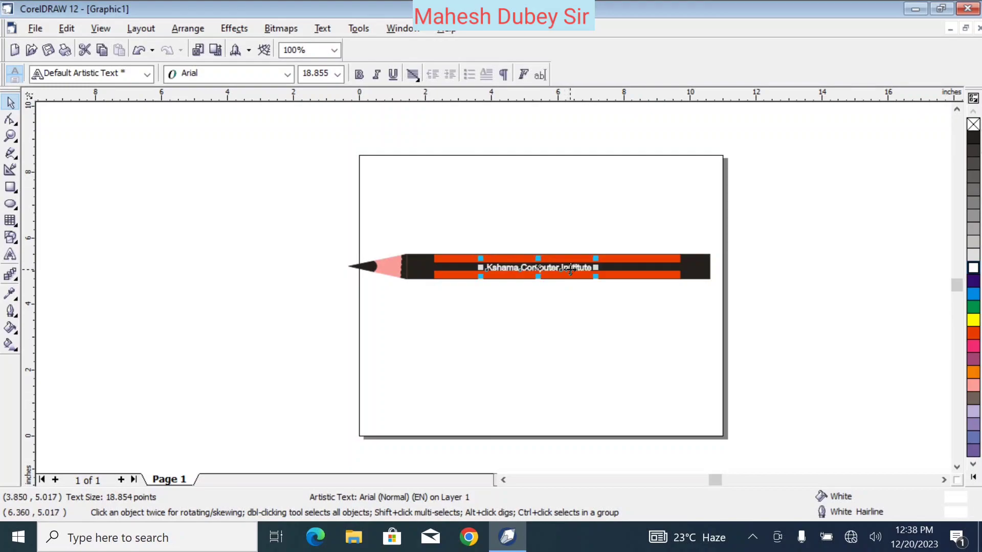
Step: Center the white "Kshama Computer Institute" text vertically within the pencil's black center stripe
key(Up)
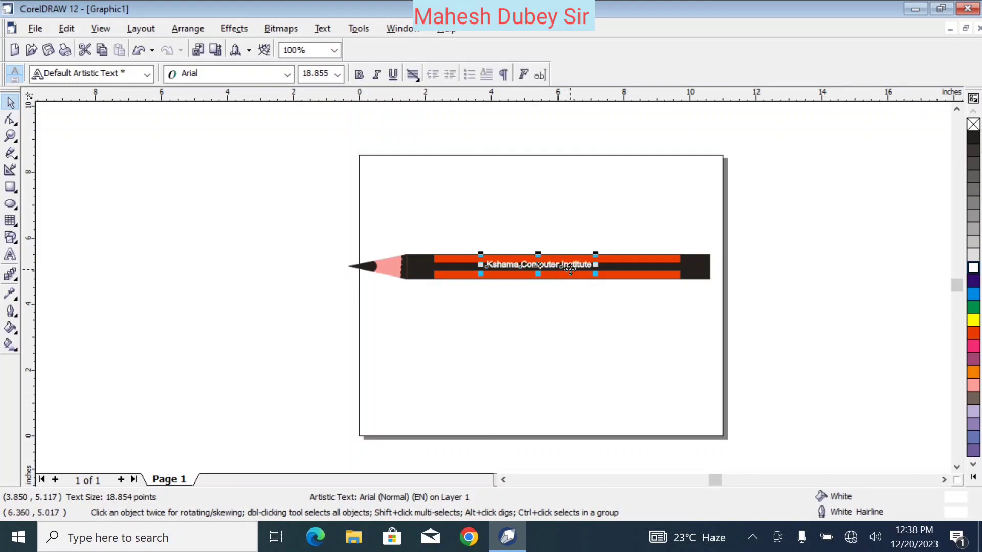
key(Down)
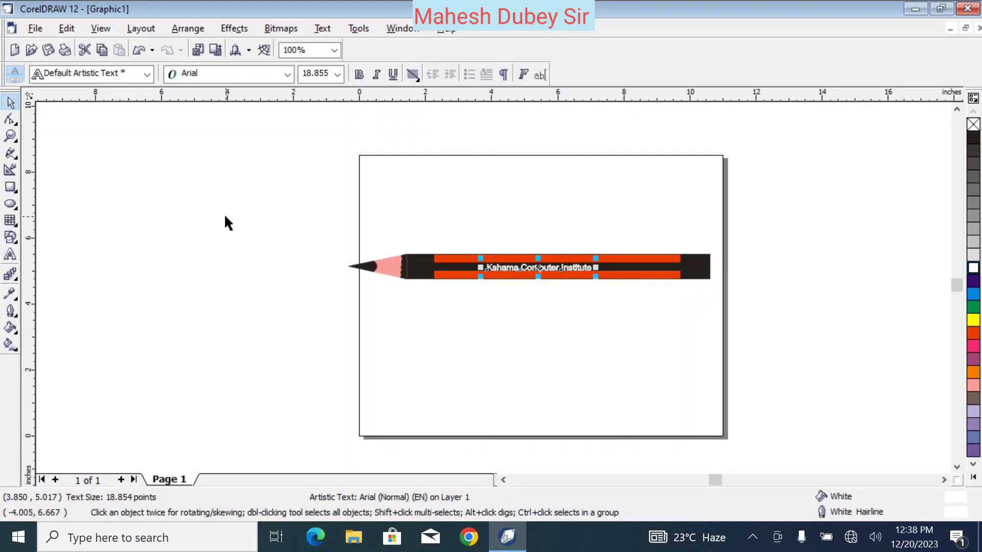
click(10, 135)
click(579, 270)
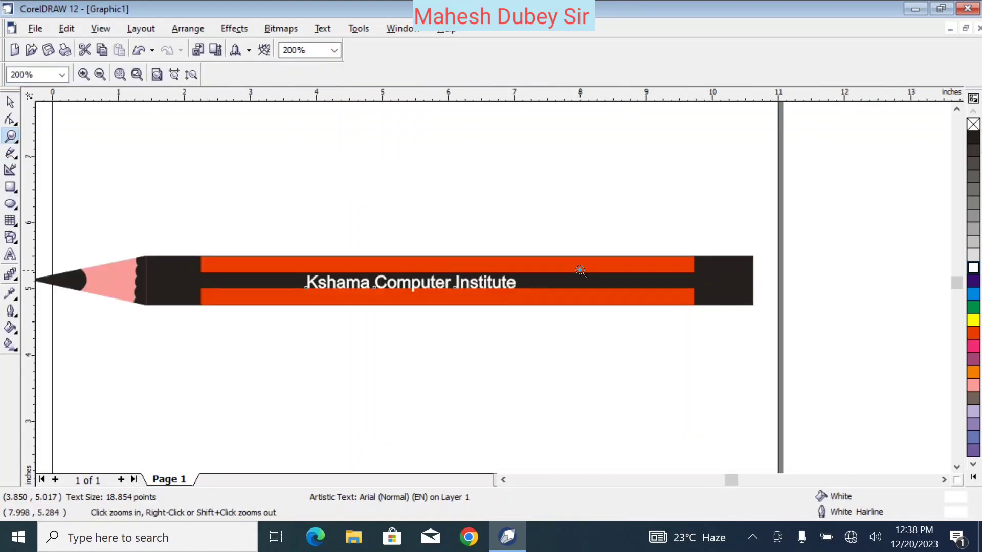
click(456, 293)
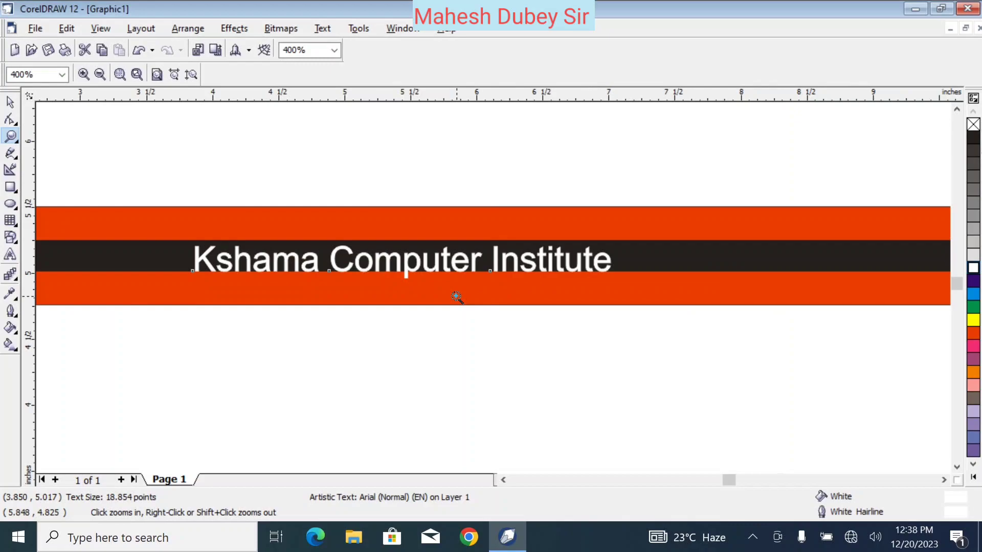
click(11, 103)
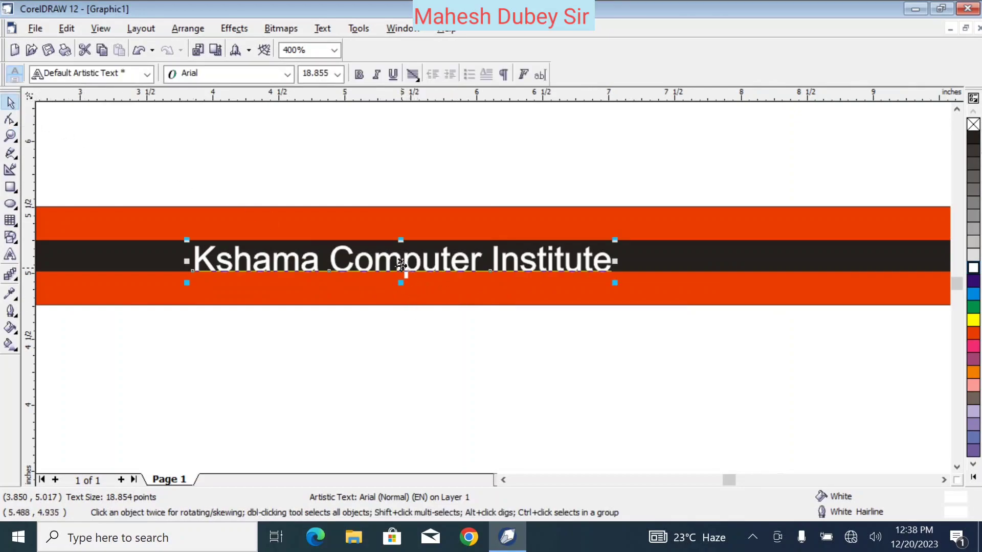
drag(386, 264, 388, 259)
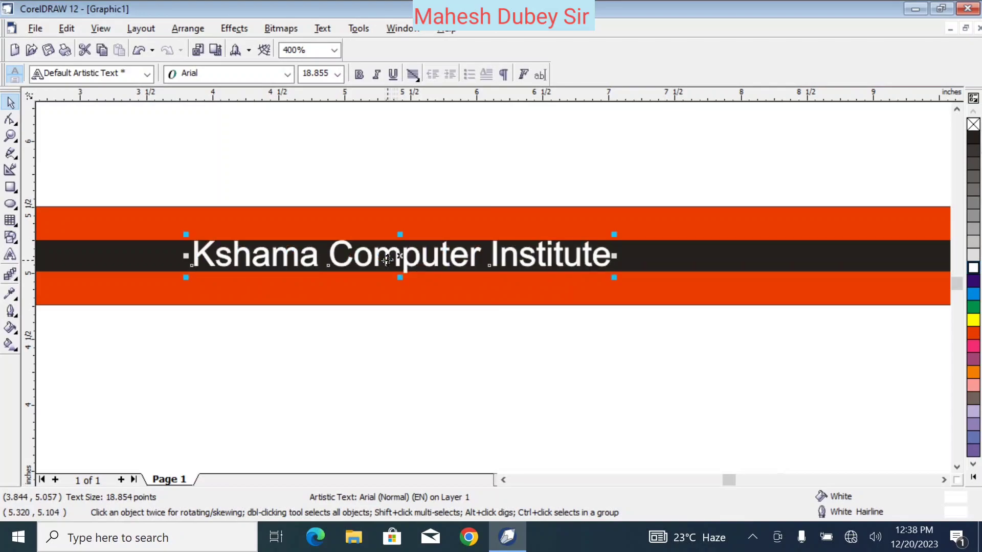
click(552, 434)
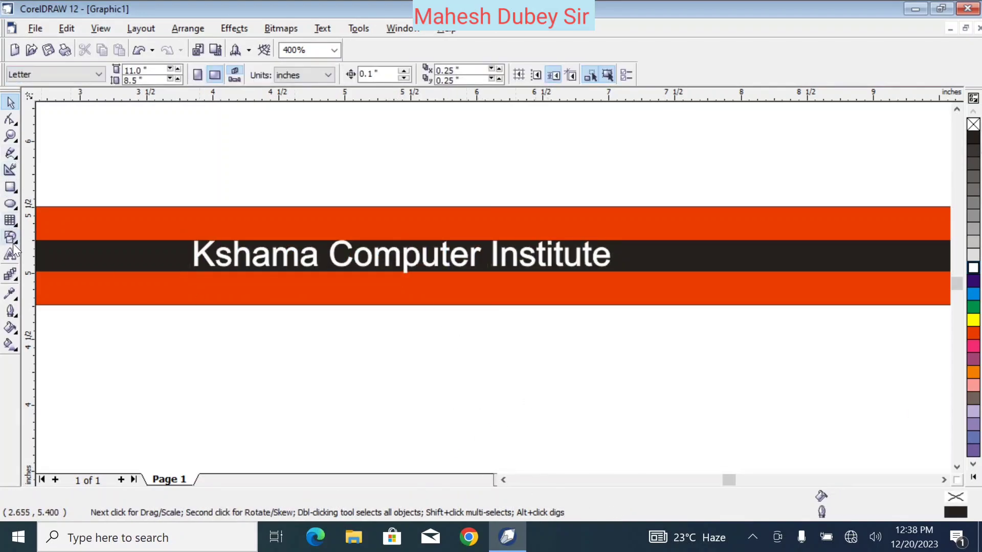
Step: Group all the pencil's parts and its lettering into one object
click(11, 136)
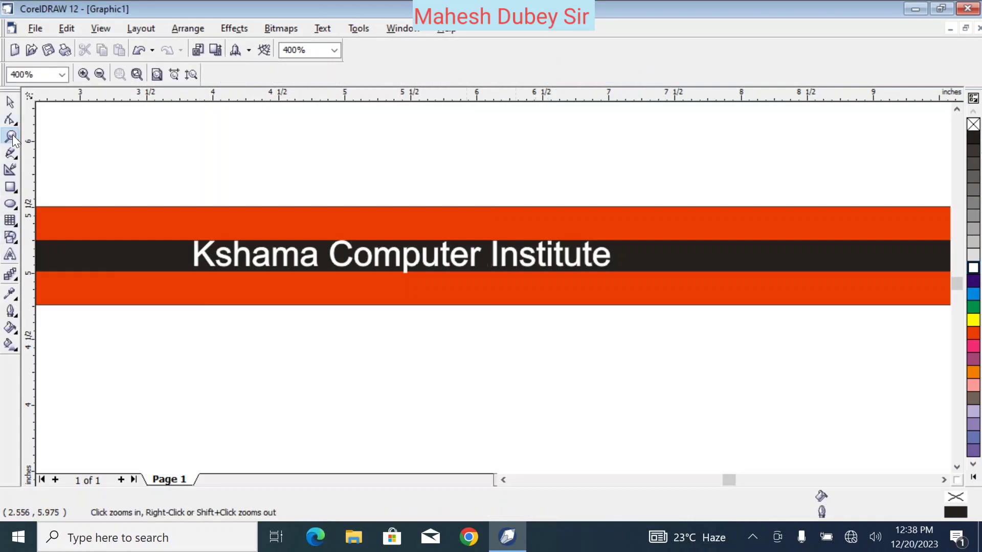
click(99, 75)
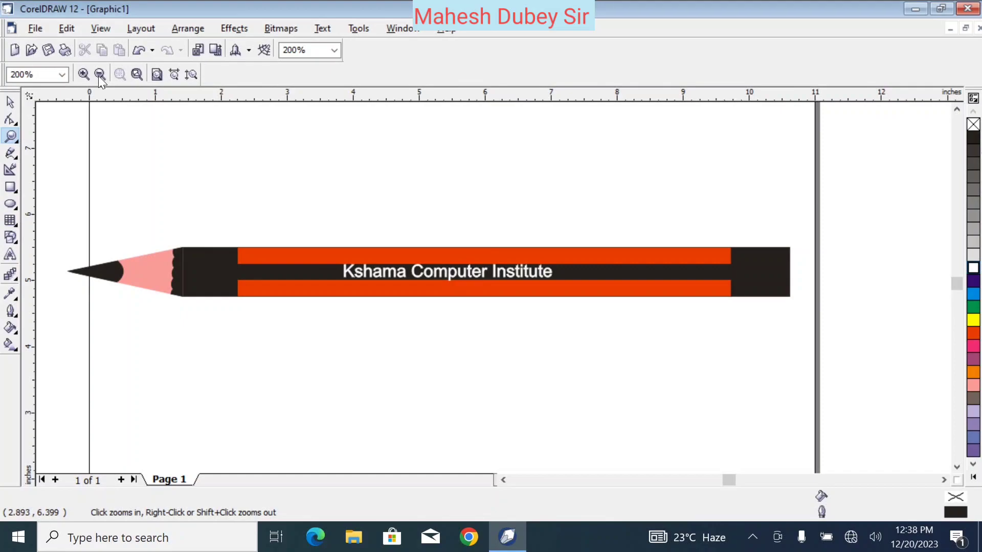
click(100, 75)
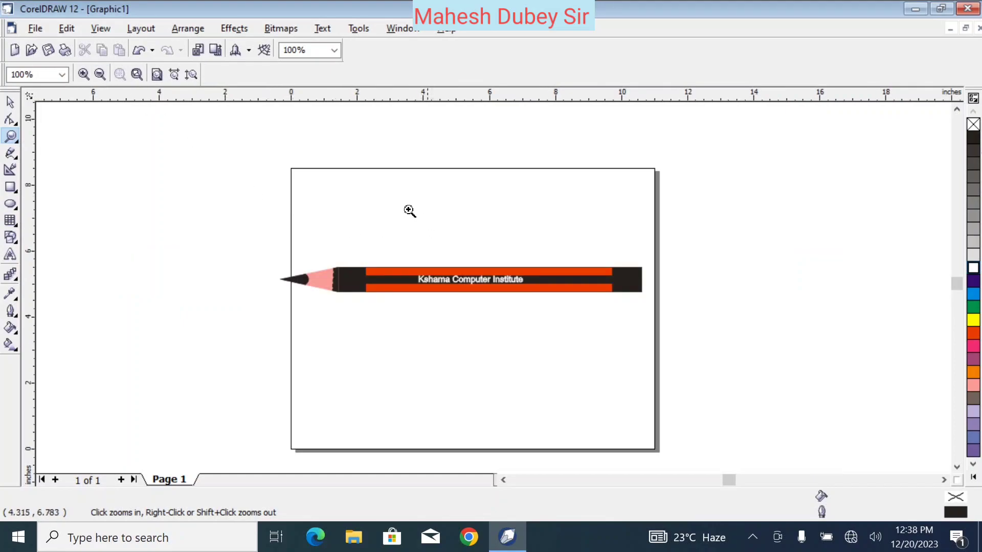
key(ctrl+a)
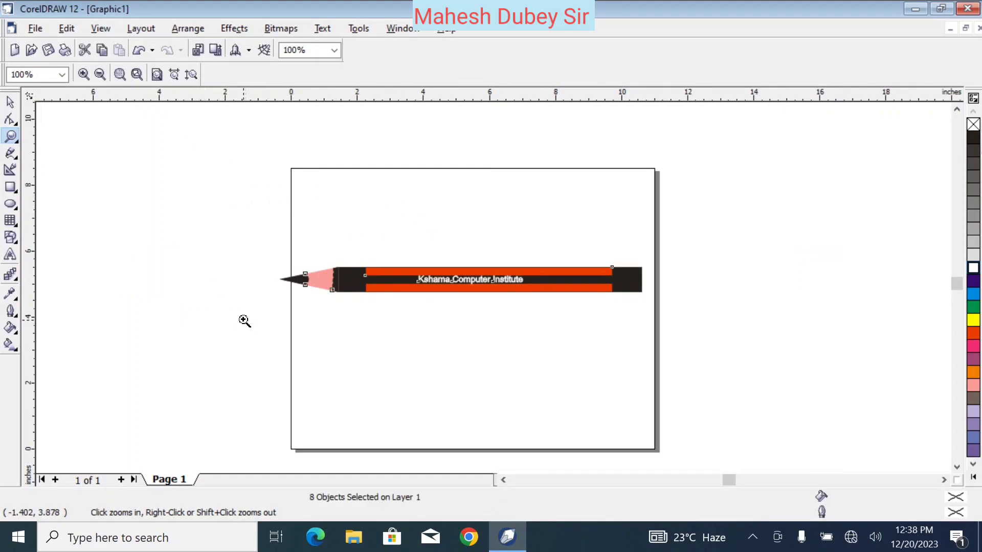
click(10, 102)
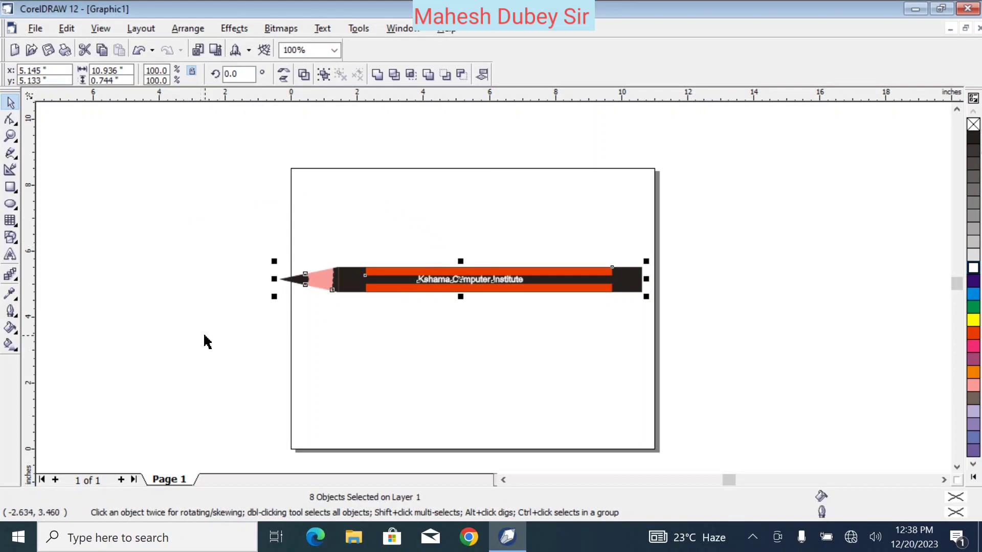
key(ctrl+g)
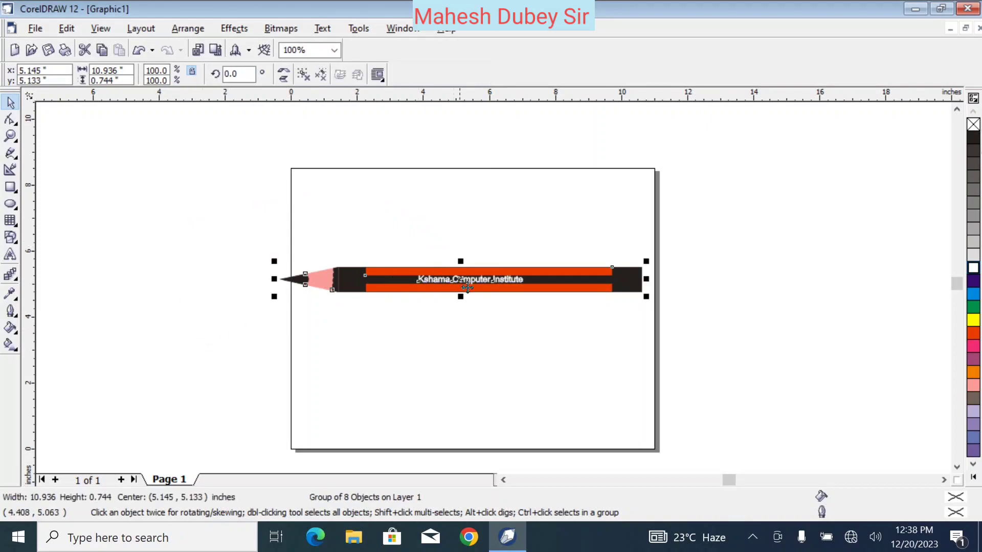
click(506, 351)
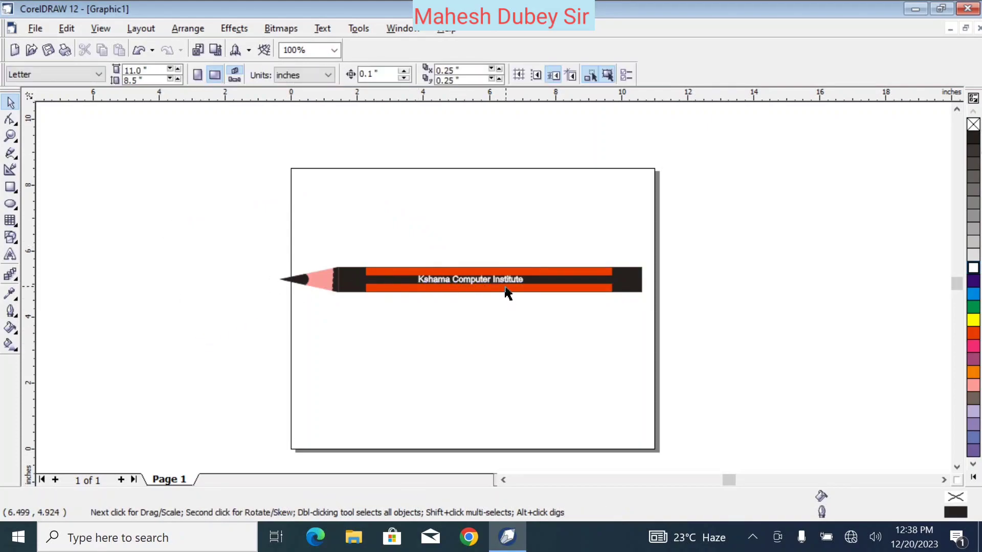
Step: Move the grouped pencil slightly lower on the page, centering it at about X 5.24 and Y 4.55 inches
drag(528, 270, 529, 245)
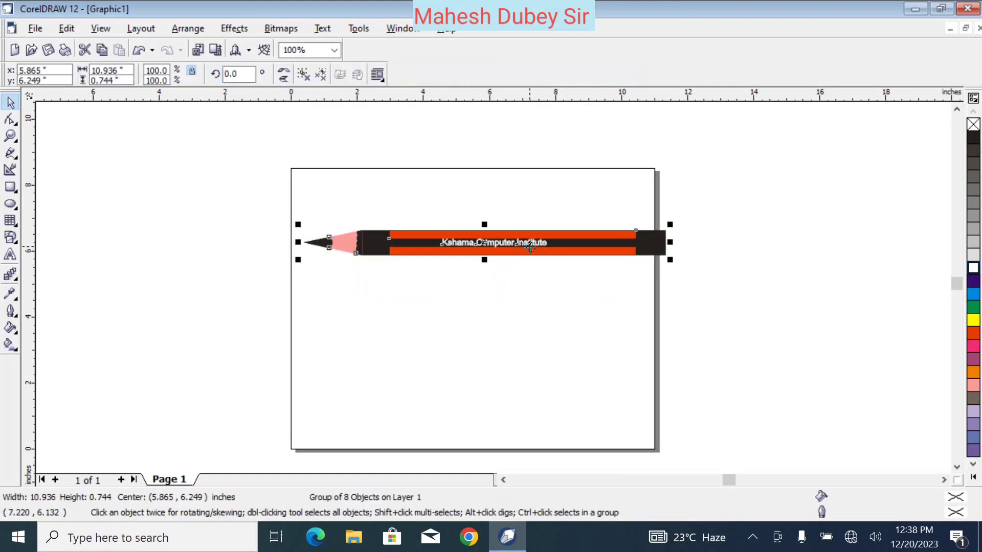
drag(596, 248, 572, 278)
click(533, 353)
click(511, 316)
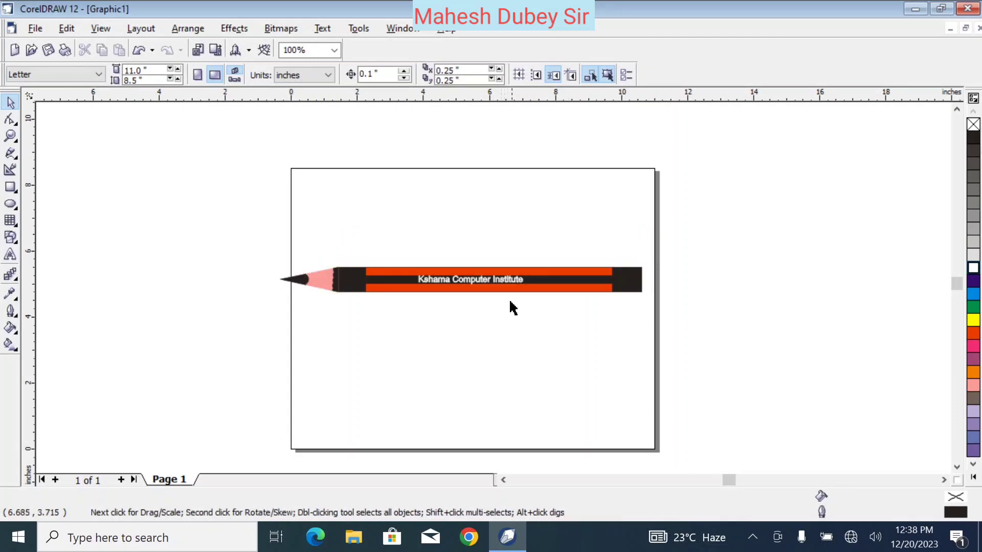
drag(615, 241, 616, 295)
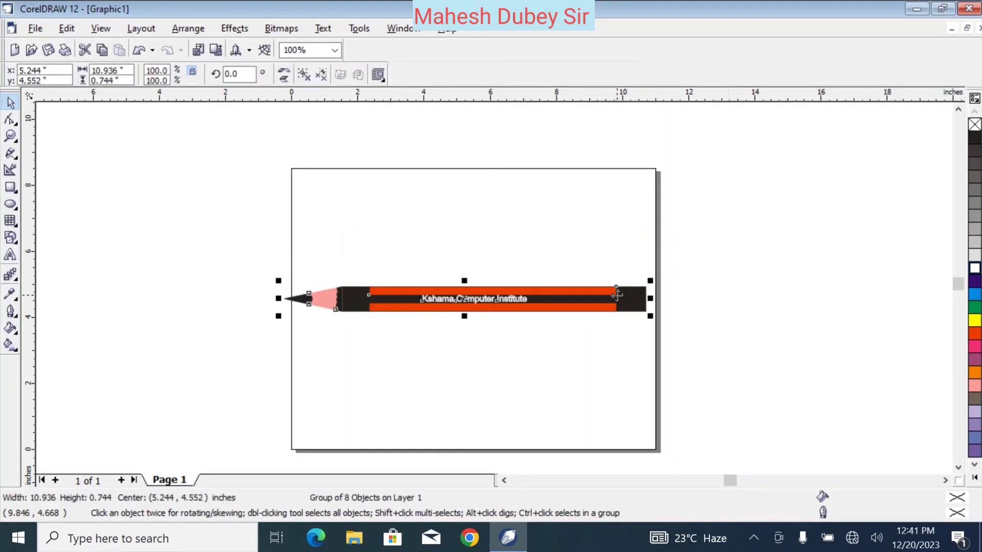
click(616, 357)
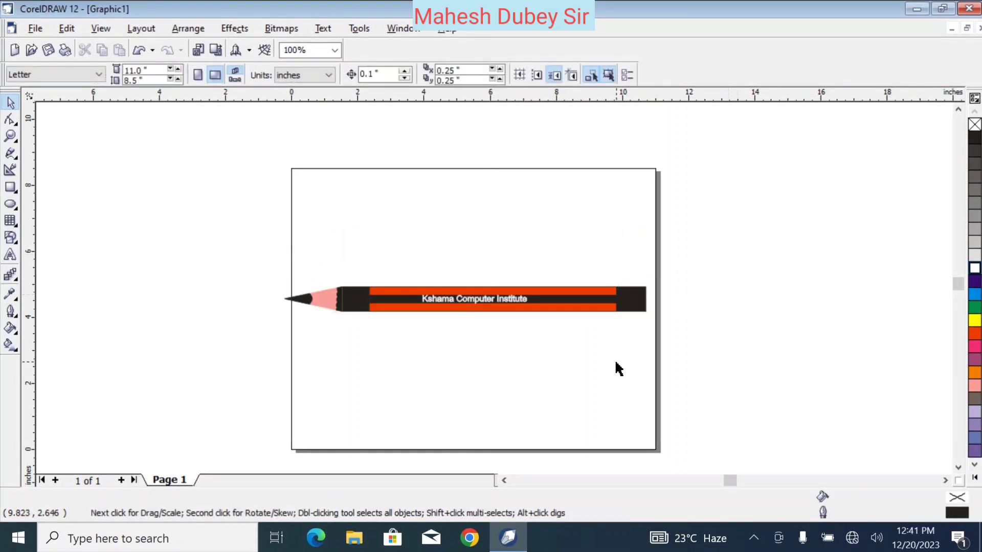
Step: Ungroup the pencil into its separate objects
click(10, 135)
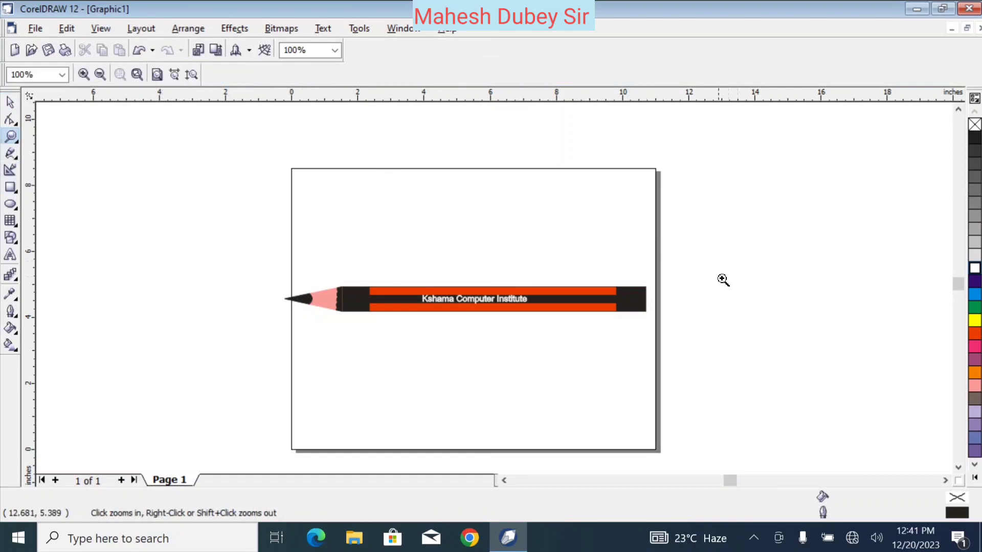
click(637, 305)
click(479, 282)
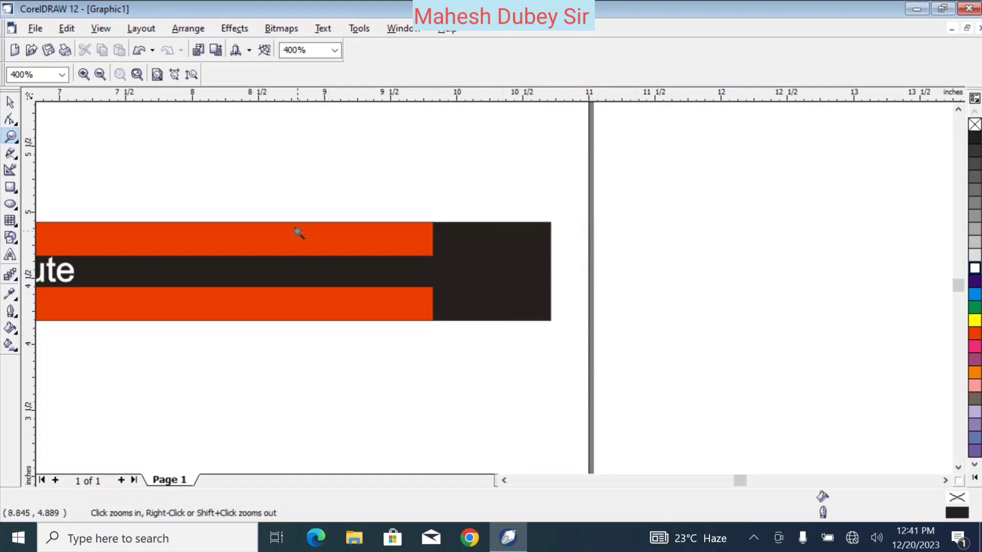
click(11, 103)
key(ctrl+a)
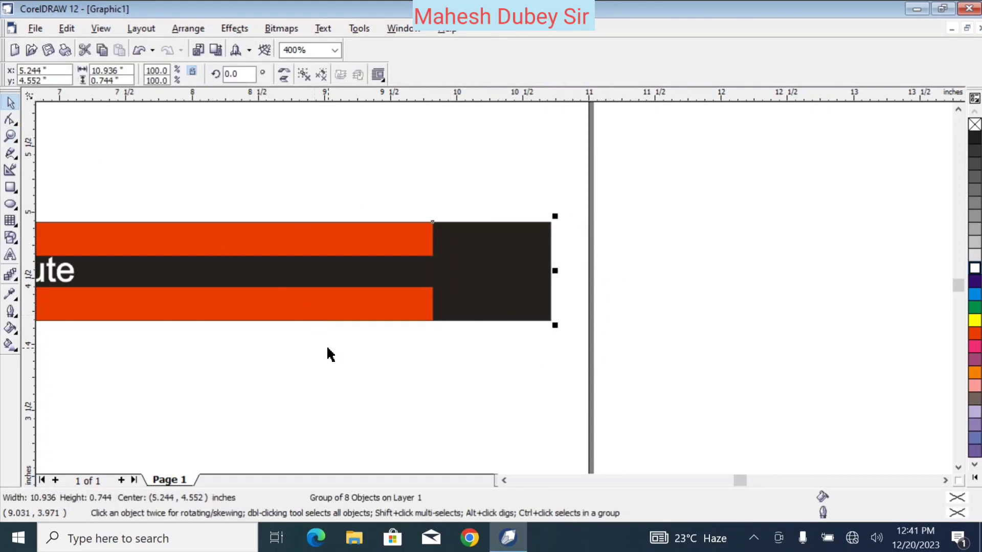
click(205, 29)
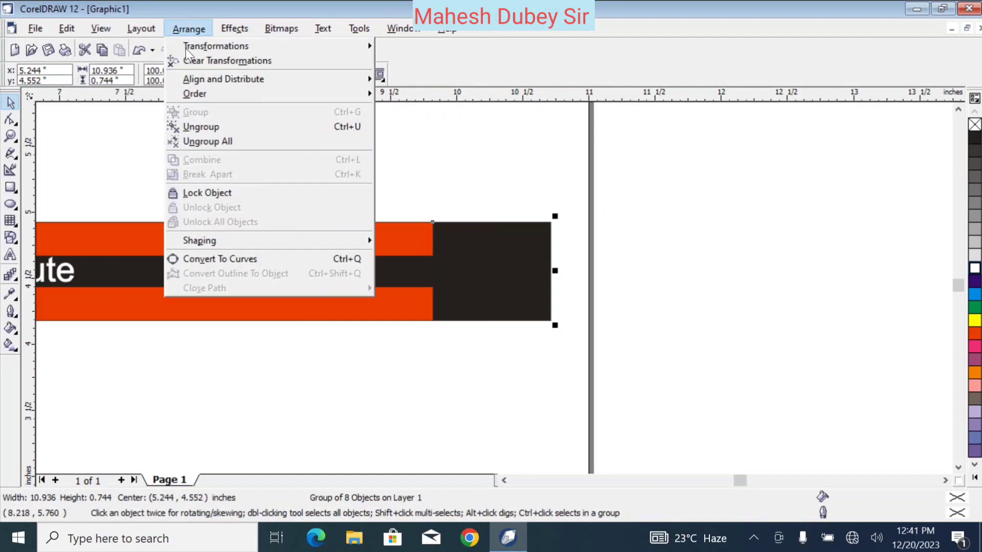
click(217, 127)
click(408, 396)
Step: Convert the black rectangle at the pencil's blunt end to curves and bow its outer edge outward, making it about 1.03 inches long
click(489, 279)
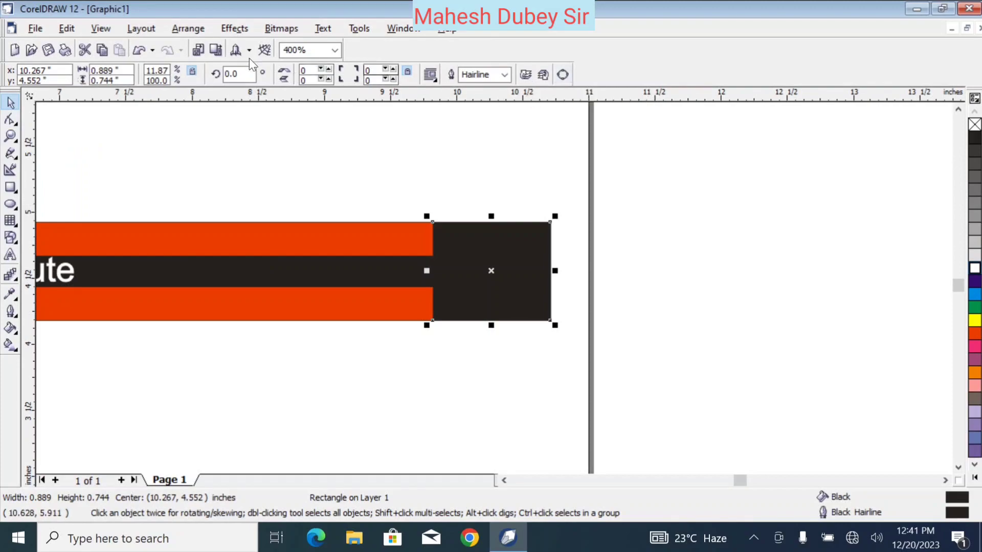
click(11, 122)
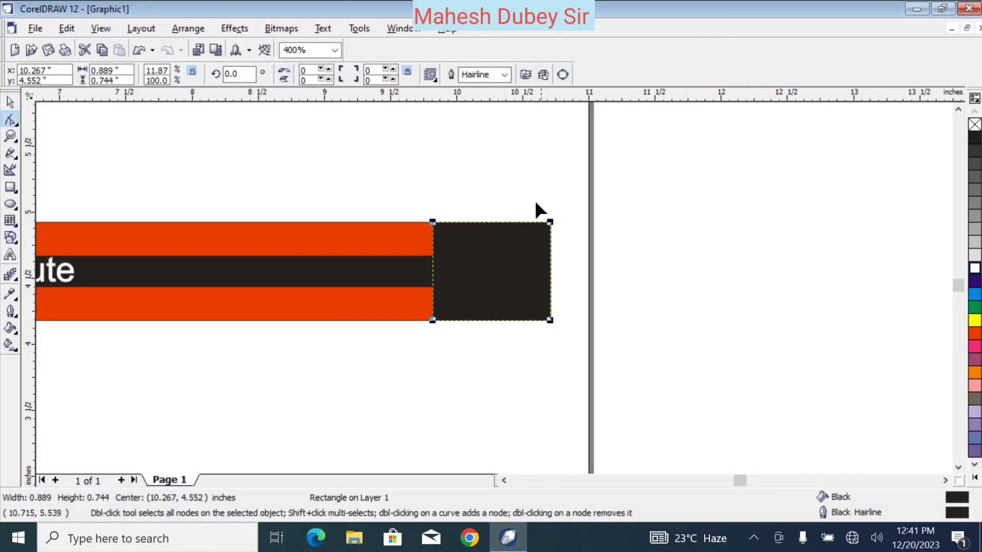
click(562, 78)
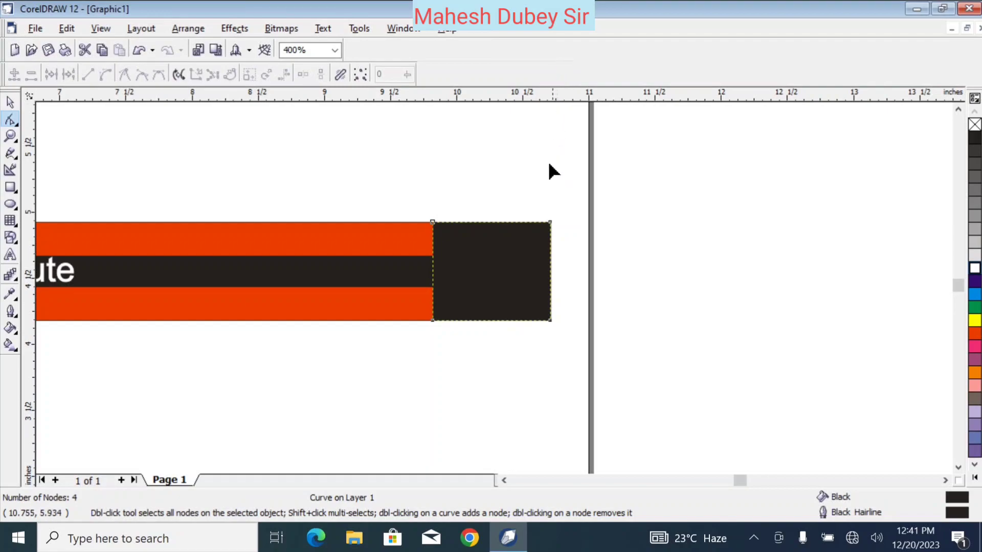
click(550, 321)
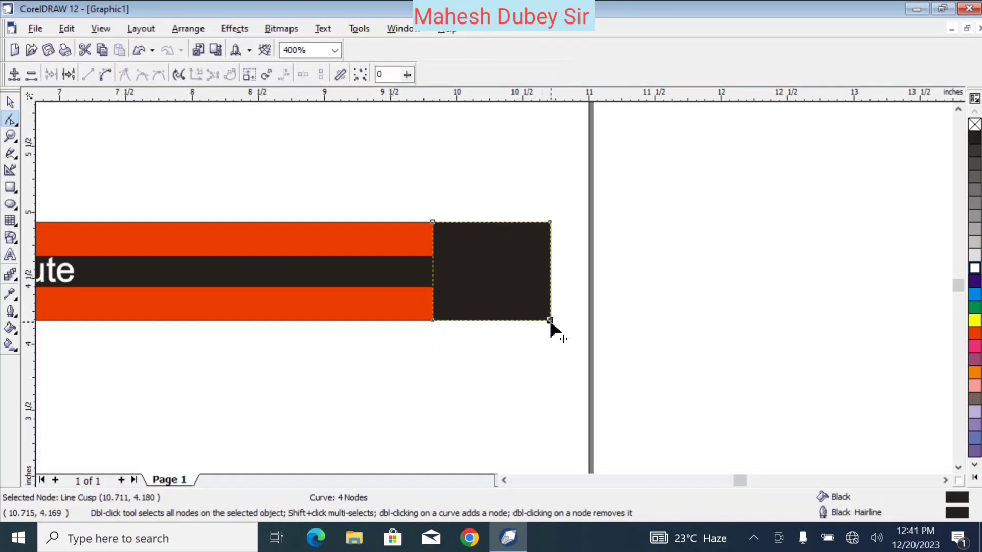
click(105, 75)
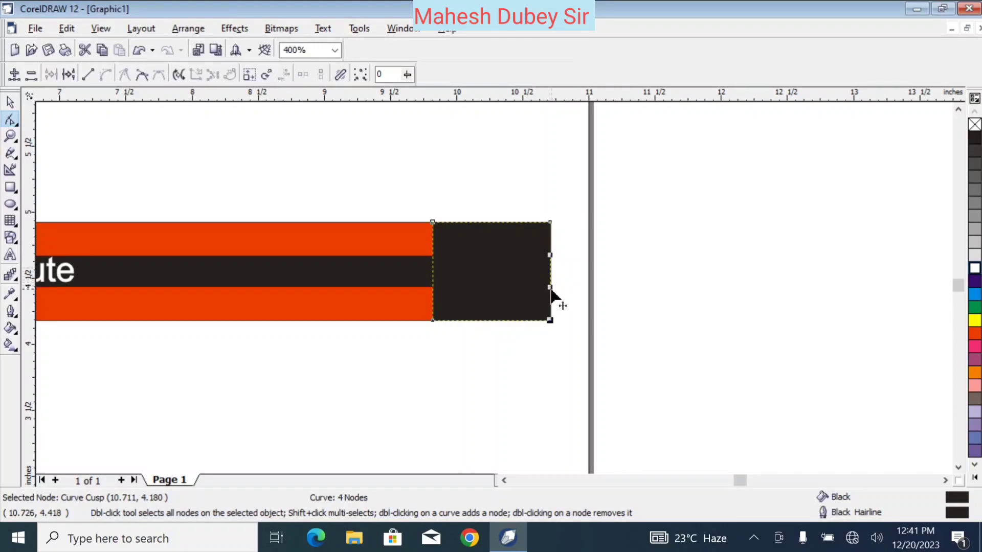
drag(553, 295, 569, 245)
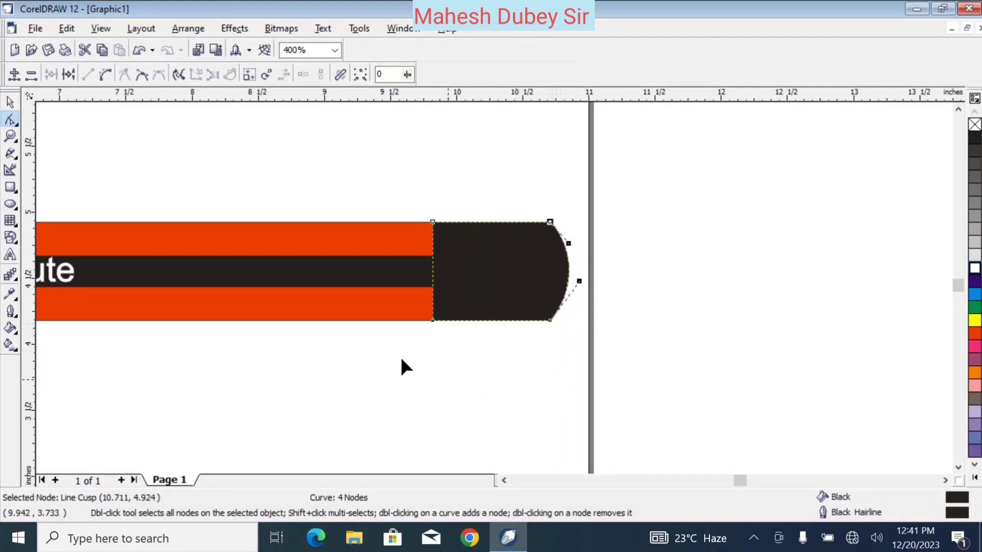
click(10, 102)
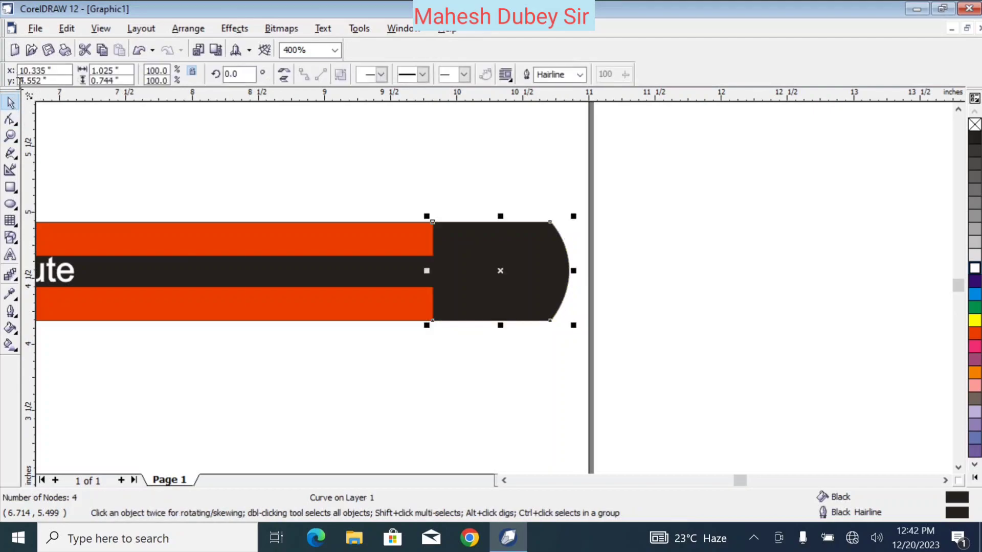
Step: Regroup all the pencil's objects, including the rounded black end and the lettering
click(17, 137)
click(101, 75)
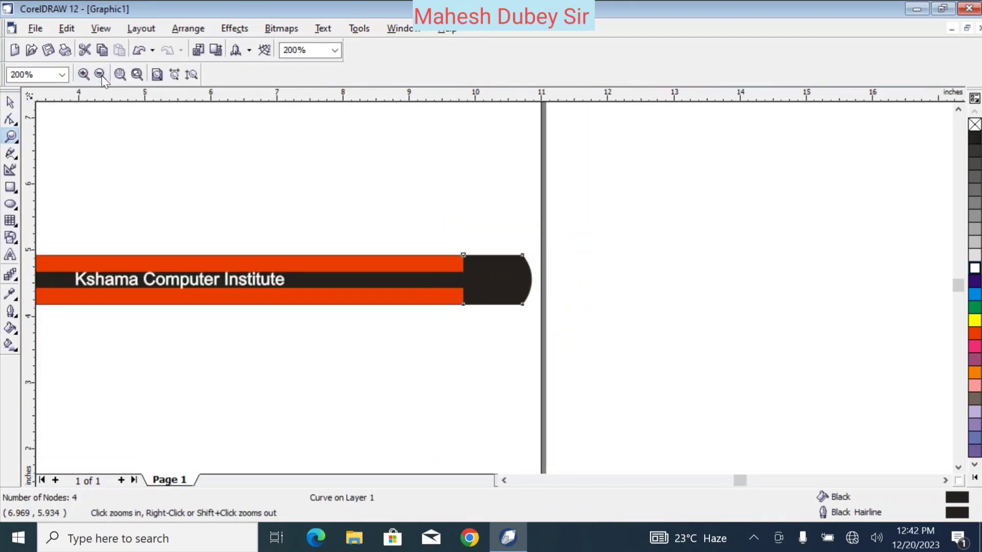
click(101, 75)
click(448, 333)
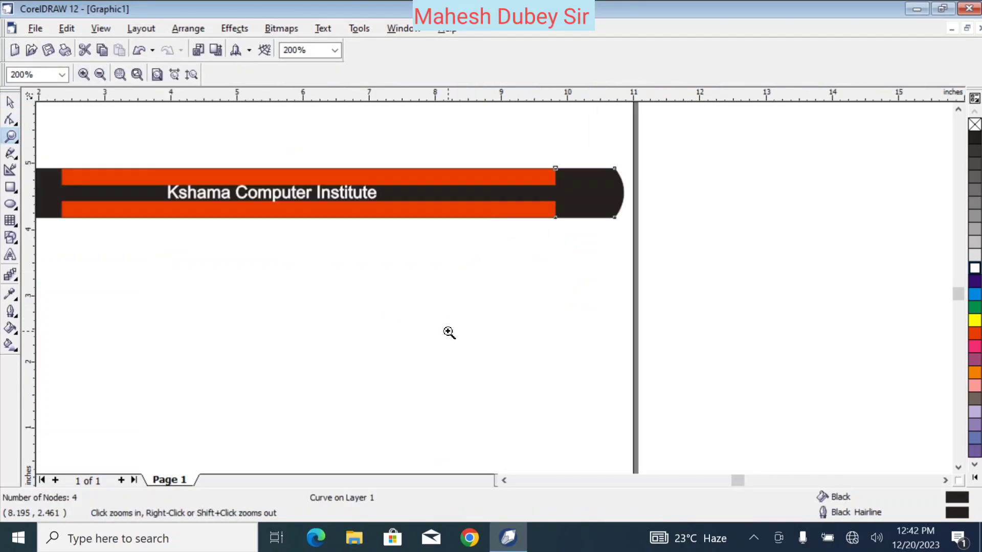
click(100, 75)
click(10, 103)
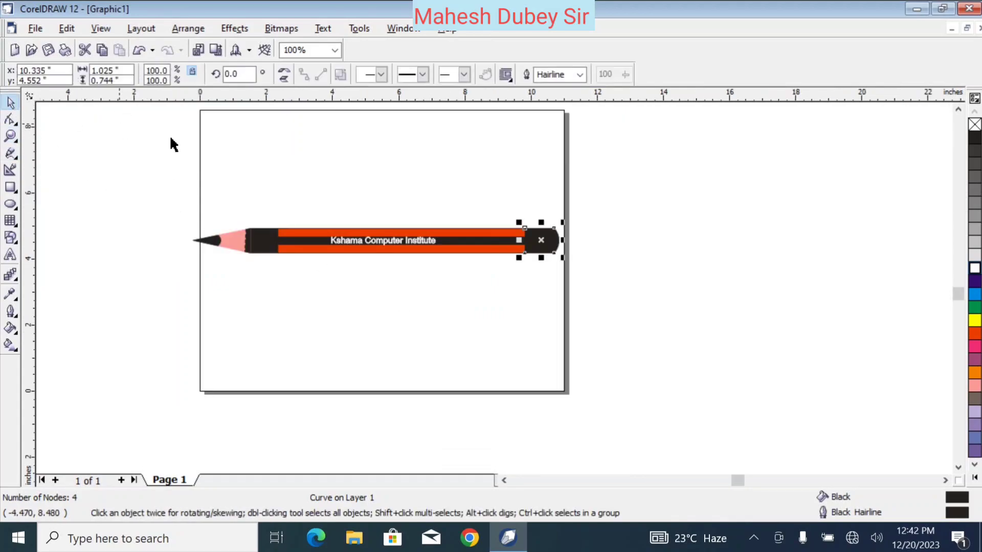
click(293, 167)
key(ctrl+a)
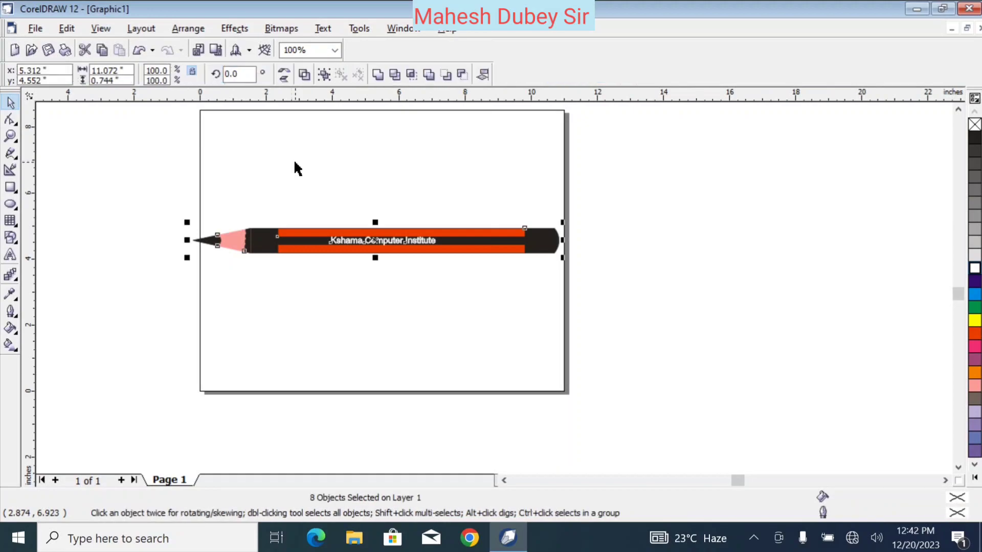
key(ctrl+g)
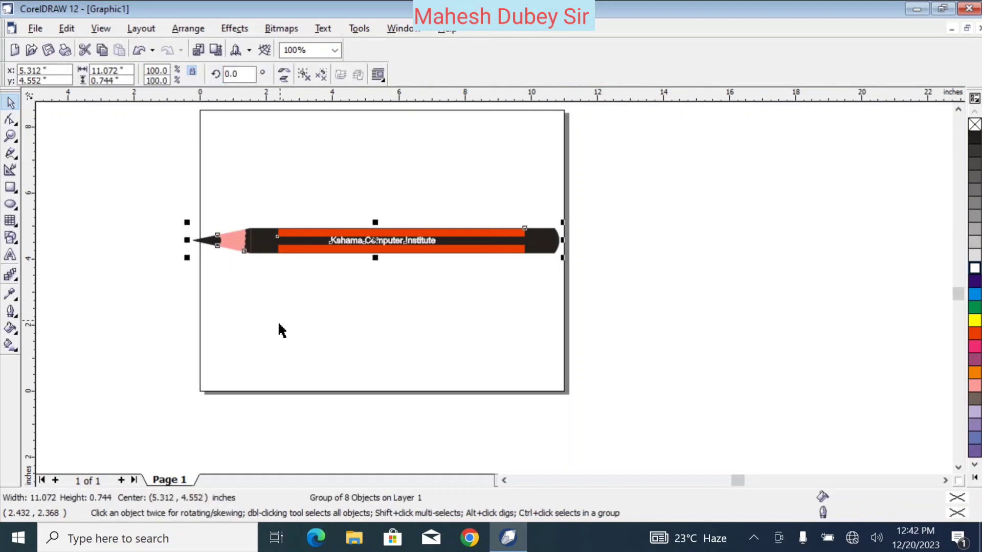
click(280, 330)
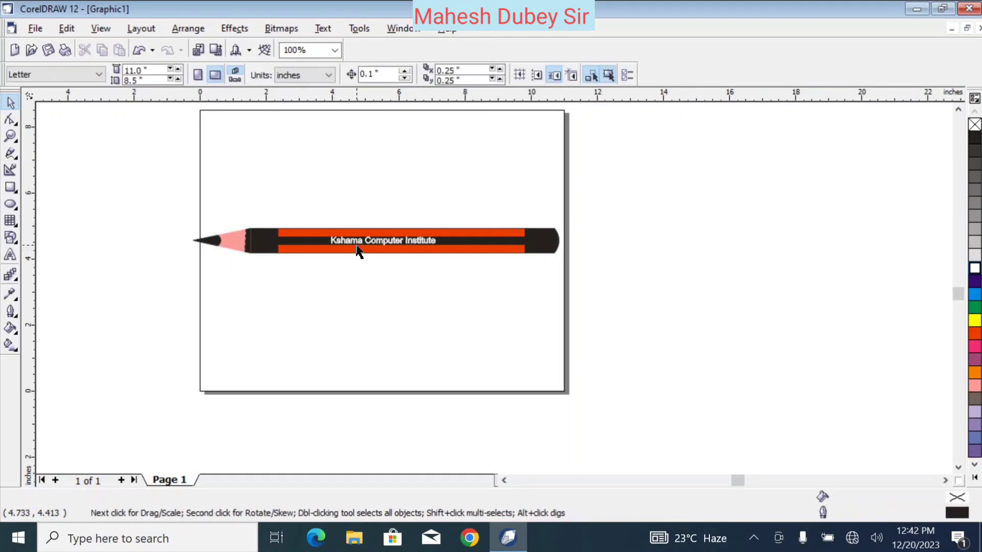
drag(356, 246, 362, 242)
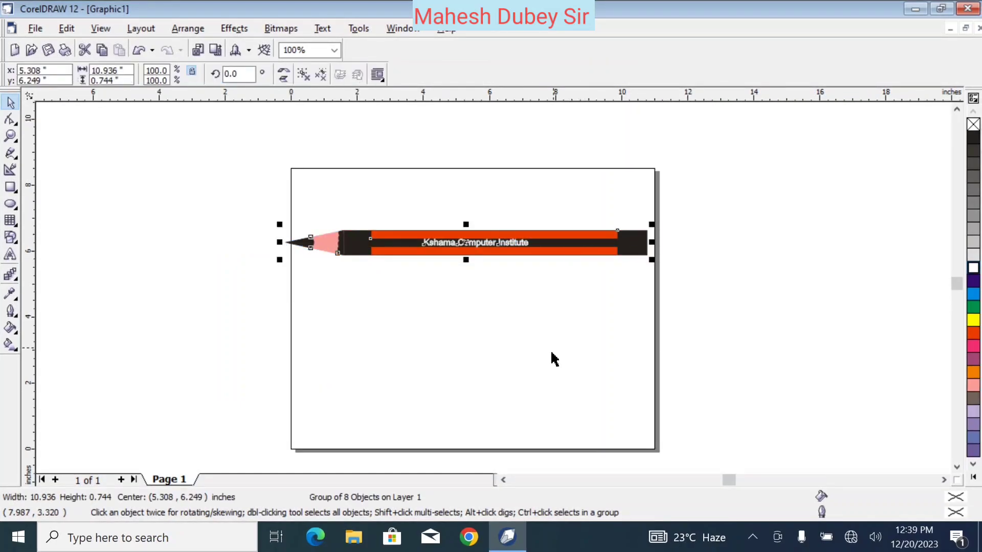
click(551, 358)
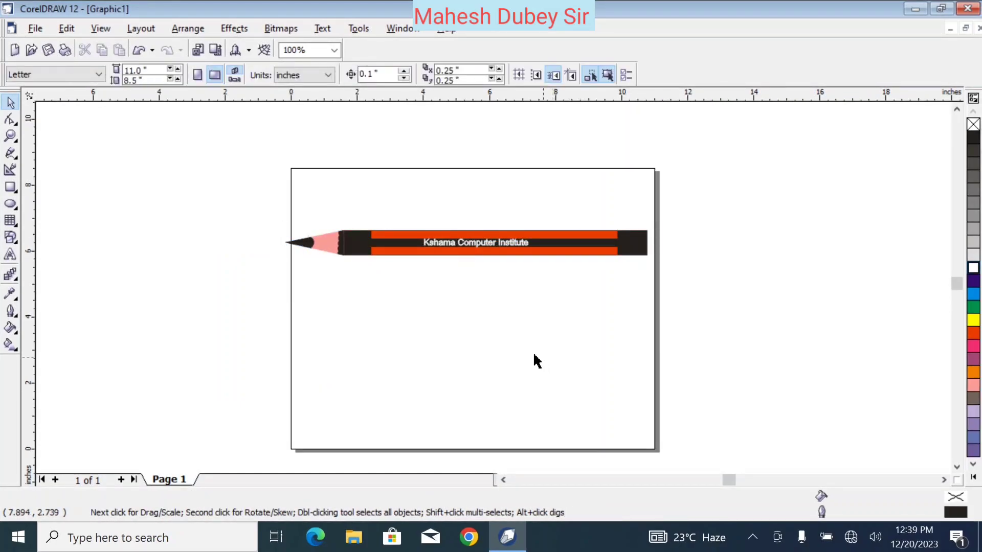
Step: Start exporting the pencil drawing to the Desktop as a JPG - JPEG Bitmaps file
click(32, 26)
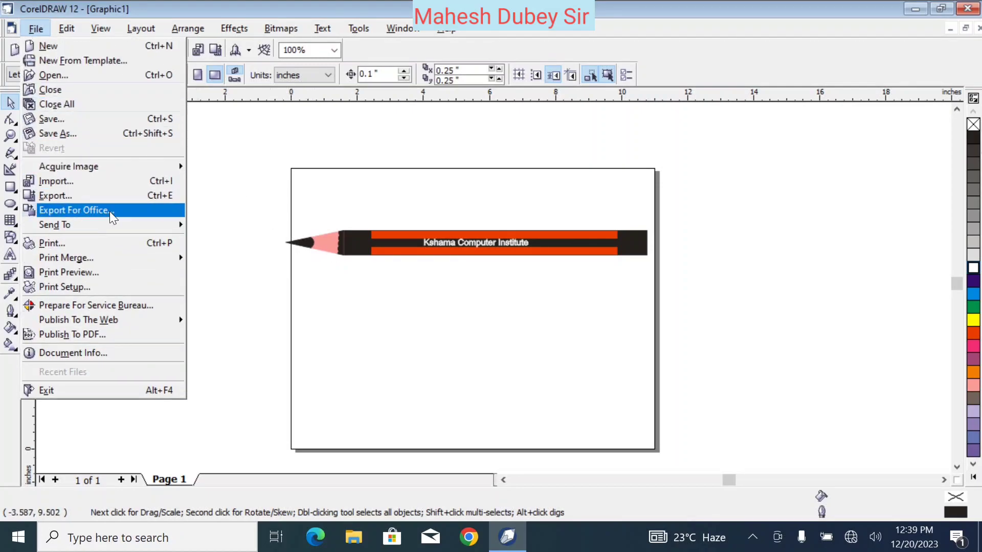
click(109, 198)
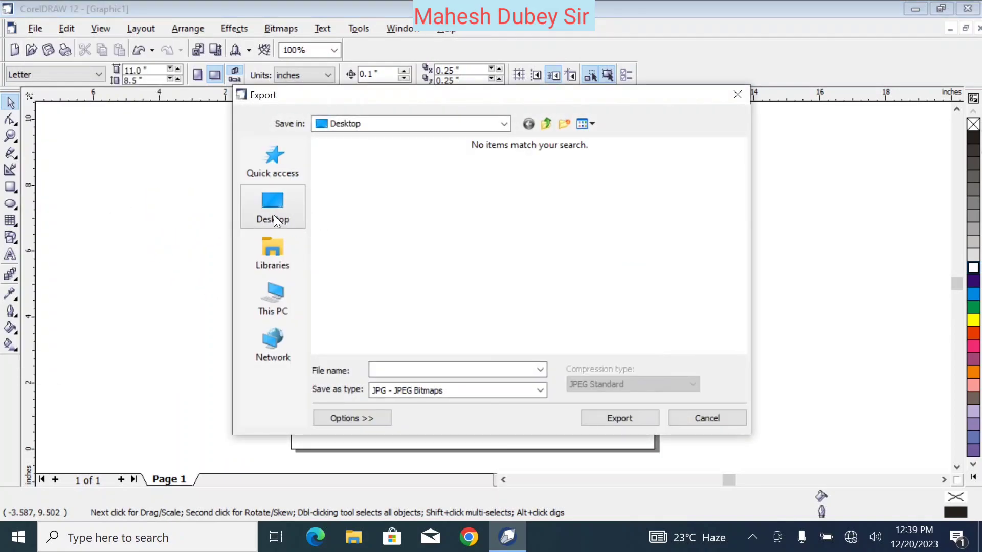
click(274, 214)
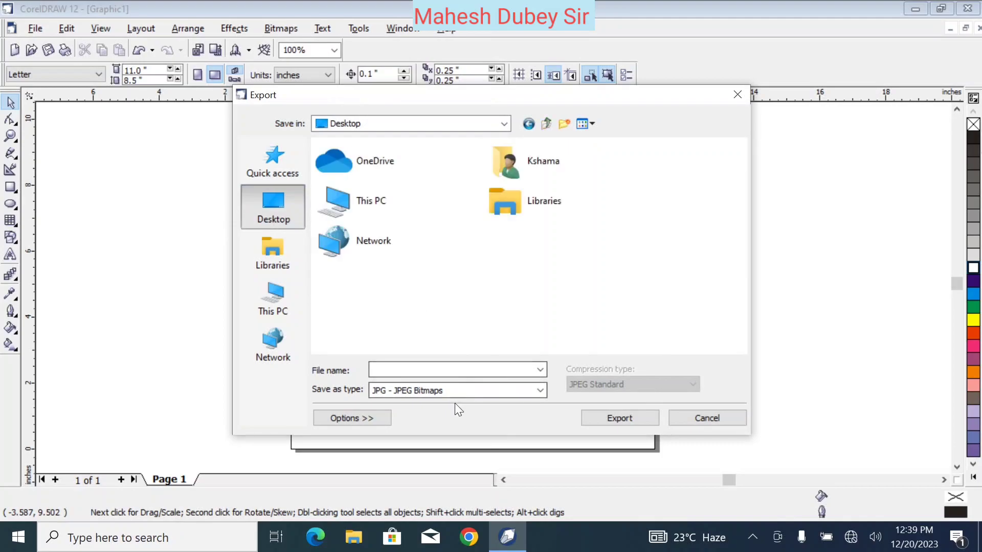
click(447, 390)
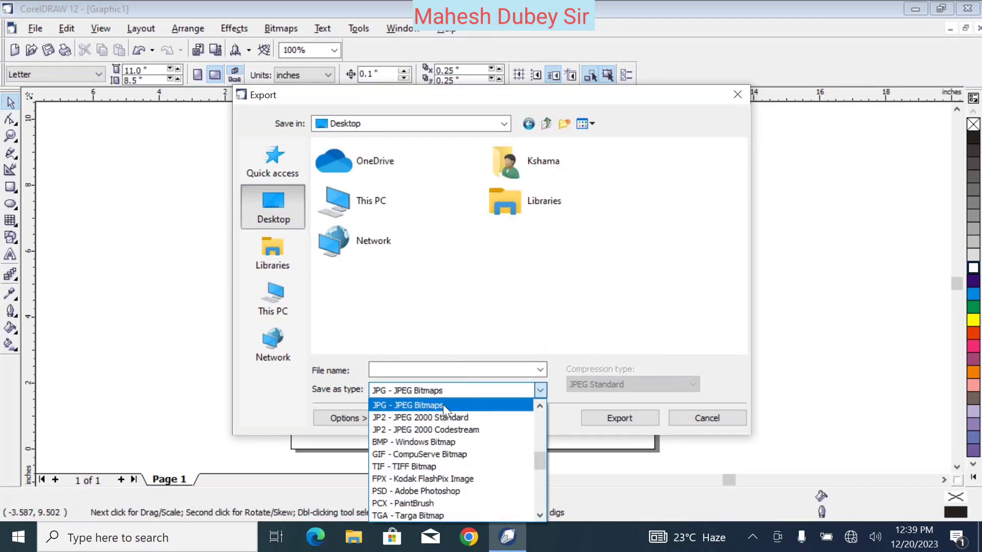
click(437, 403)
Step: Name the export file Pencial and export it at 3281 by 224 pixels, 300 dpi, in RGB Color (24-bit), accepting the JPEG settings
click(427, 368)
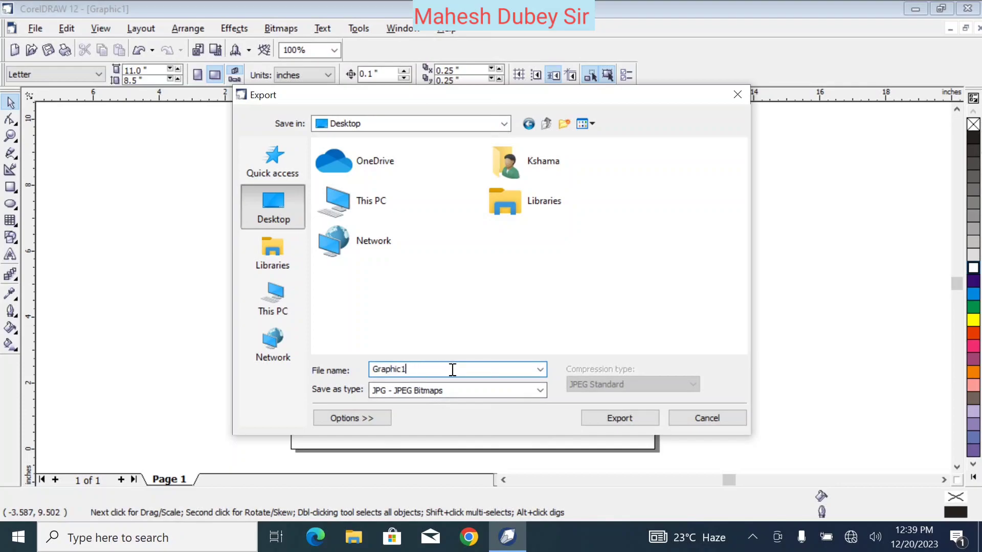
key(BackSpace)
key(BackSpace)
key(BackSpace)
key(BackSpace)
key(BackSpace)
key(BackSpace)
key(BackSpace)
click(616, 418)
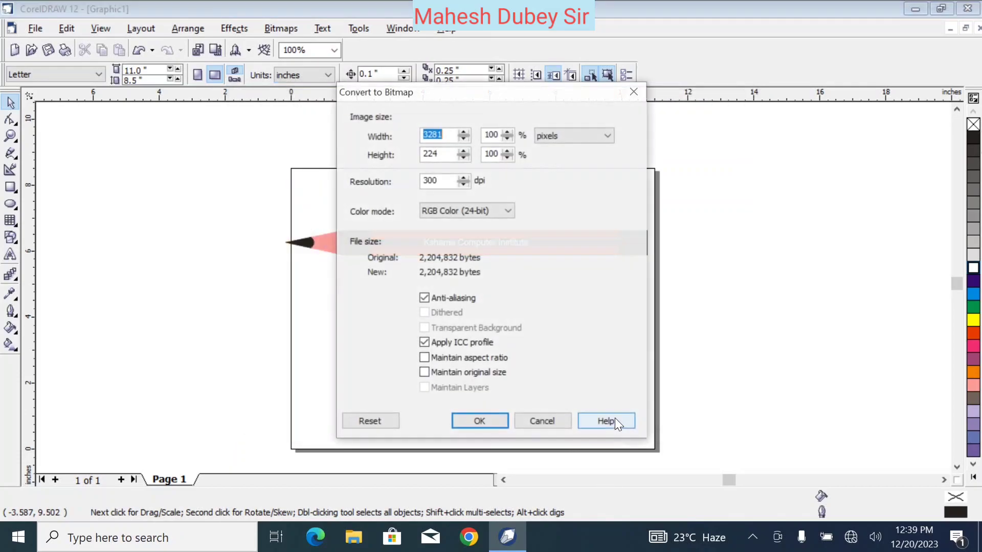
click(475, 421)
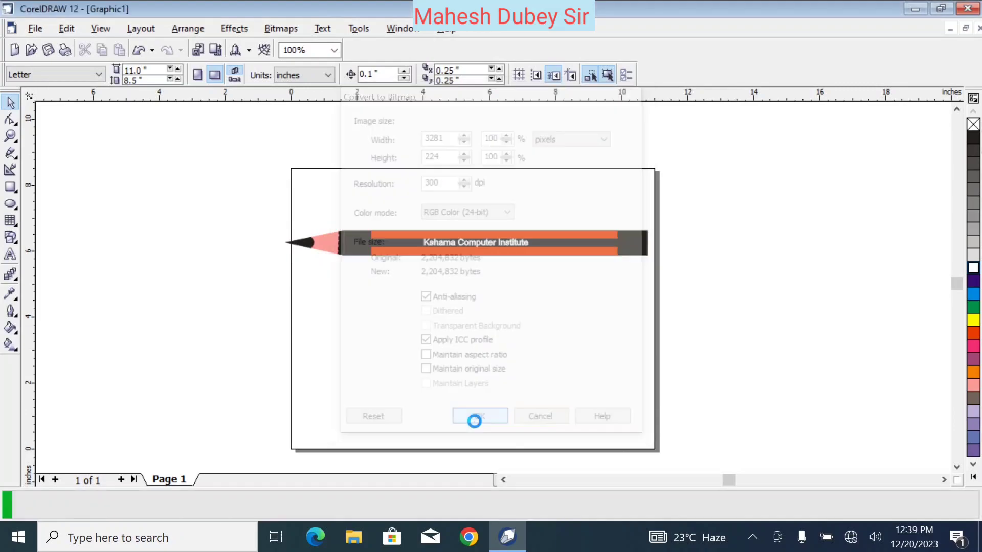
click(492, 379)
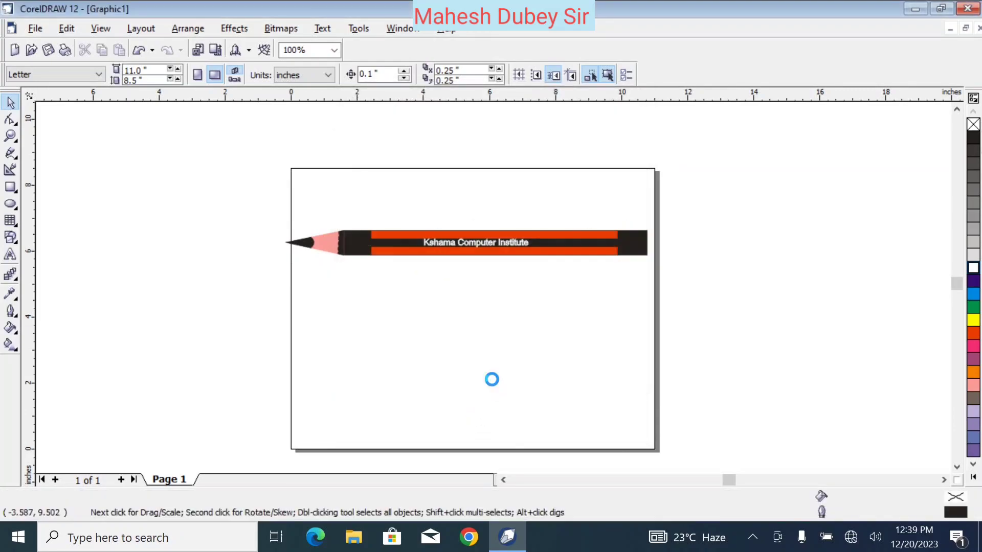
Step: Switch to the Windows desktop and open the exported Pencial image in the photo viewer
click(912, 9)
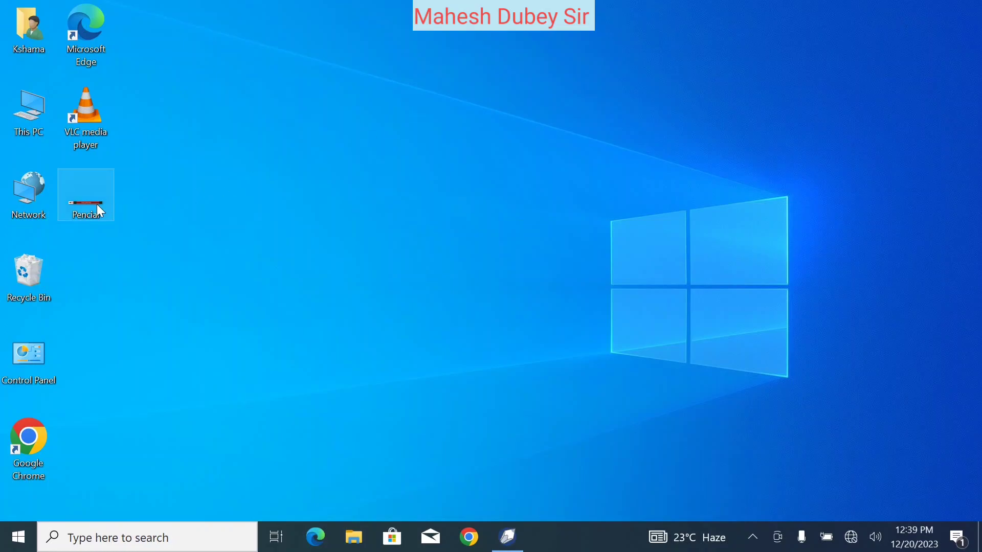
double_click(98, 205)
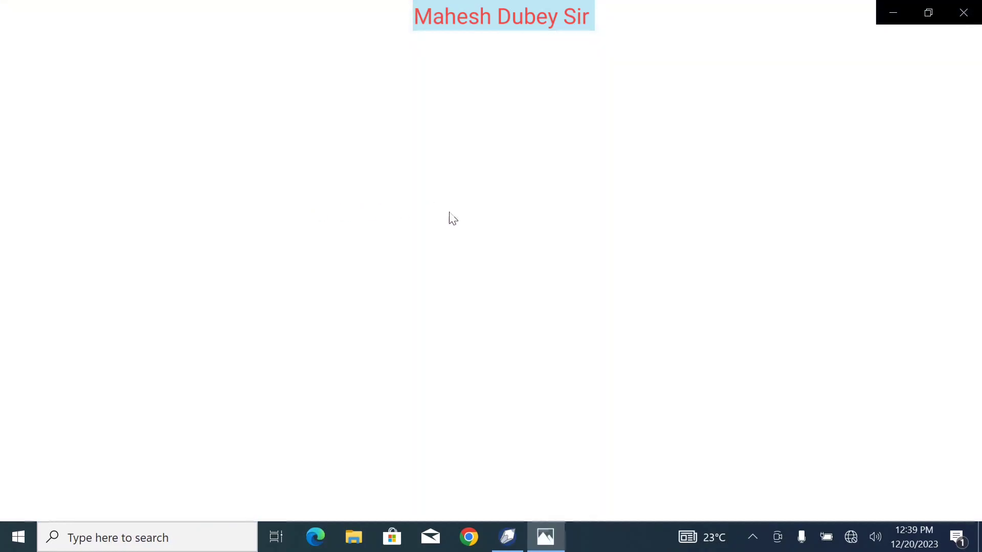